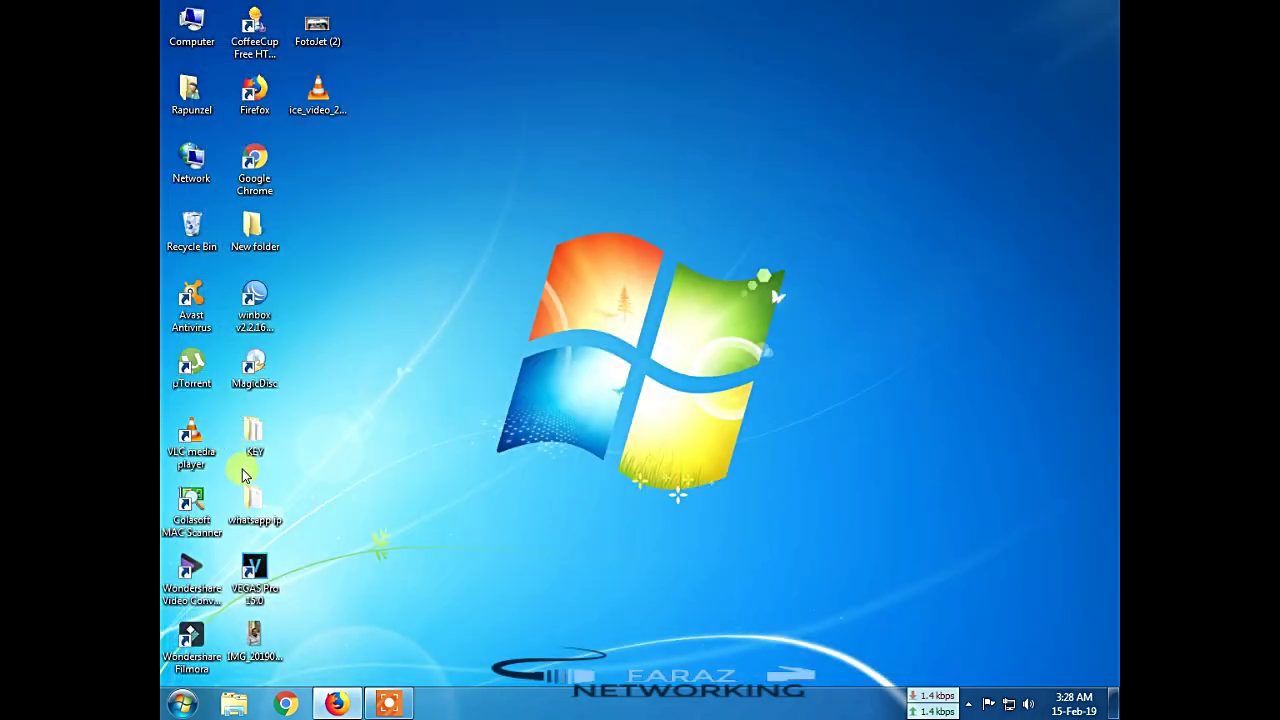
# Step: Launch WinBox, connect to the router, and start adding a new RADIUS server entry
pyautogui.doubleClick(254, 300)
pyautogui.click(661, 254)
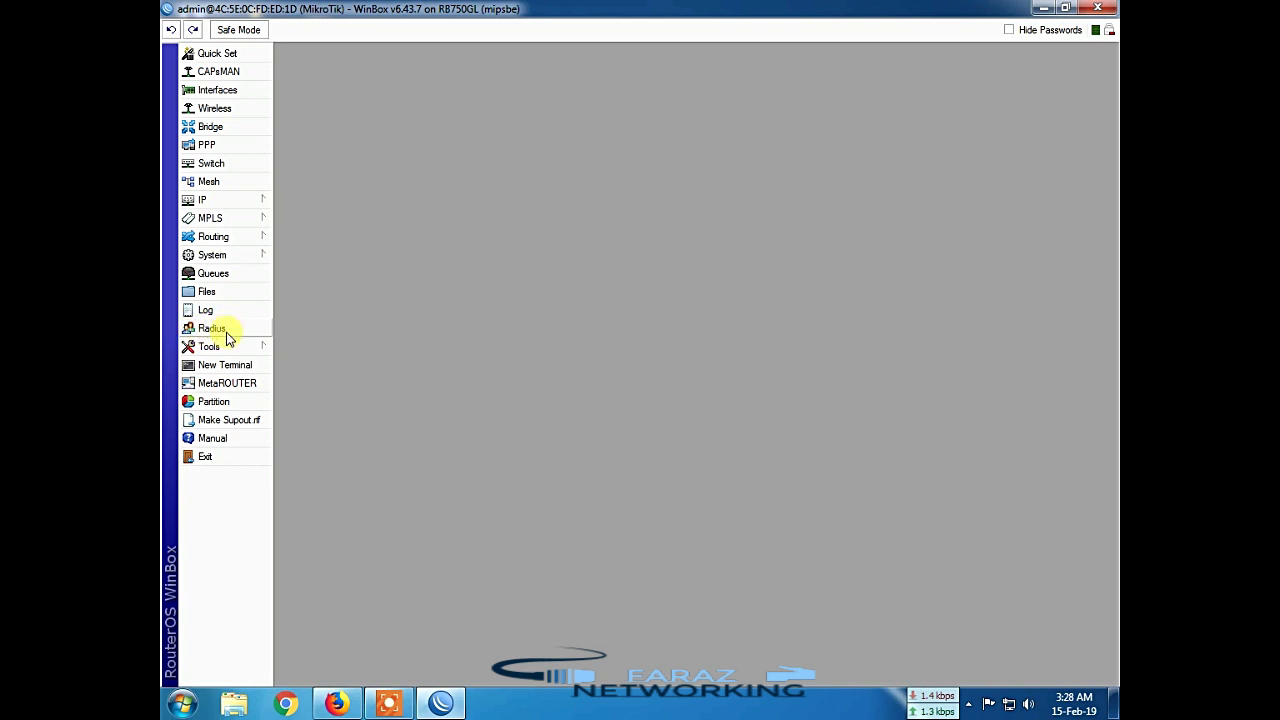
pyautogui.click(224, 332)
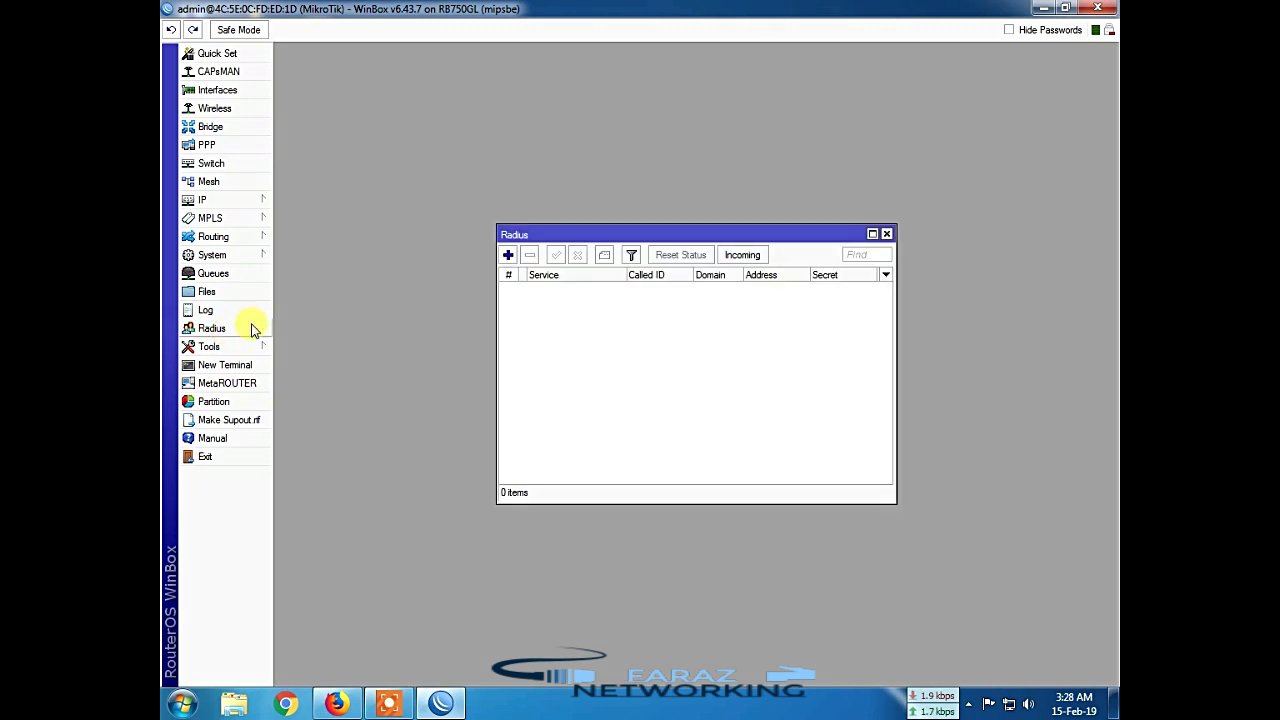
pyautogui.click(508, 256)
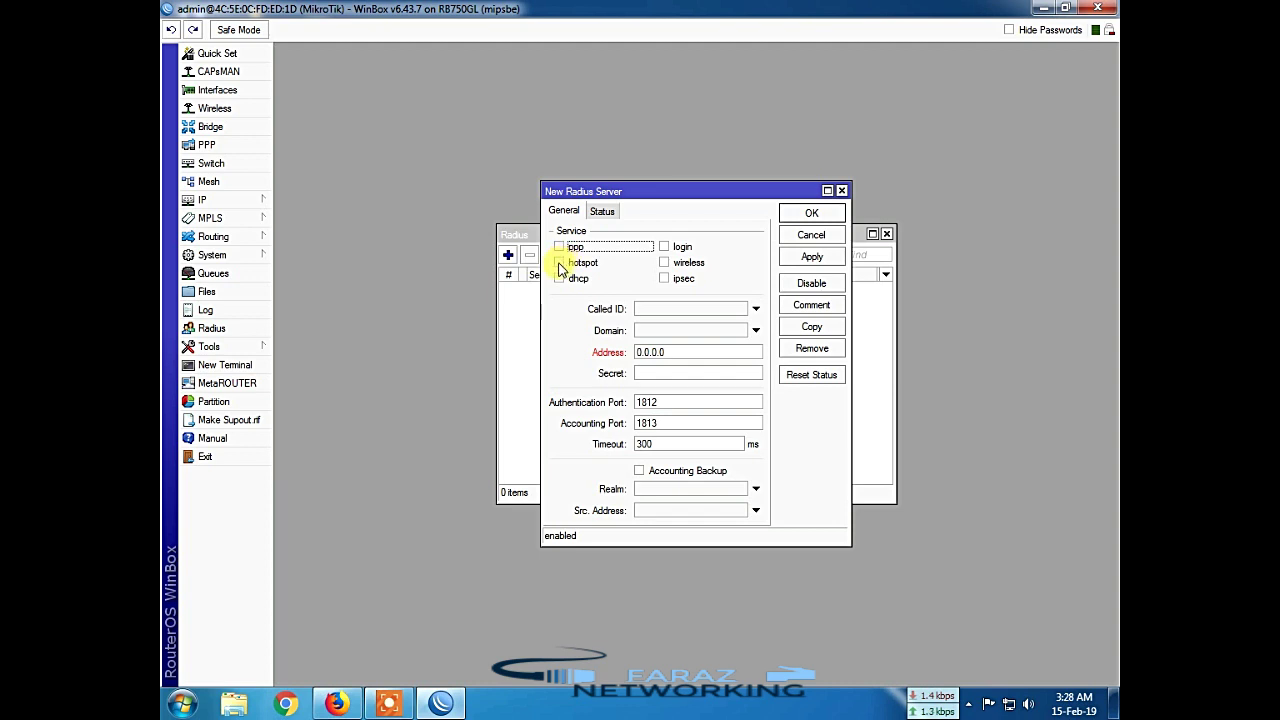
# Step: Tick the hotspot service and replace the 0.0.0.0 address with 127.0.0.1
pyautogui.click(559, 263)
pyautogui.click(675, 351)
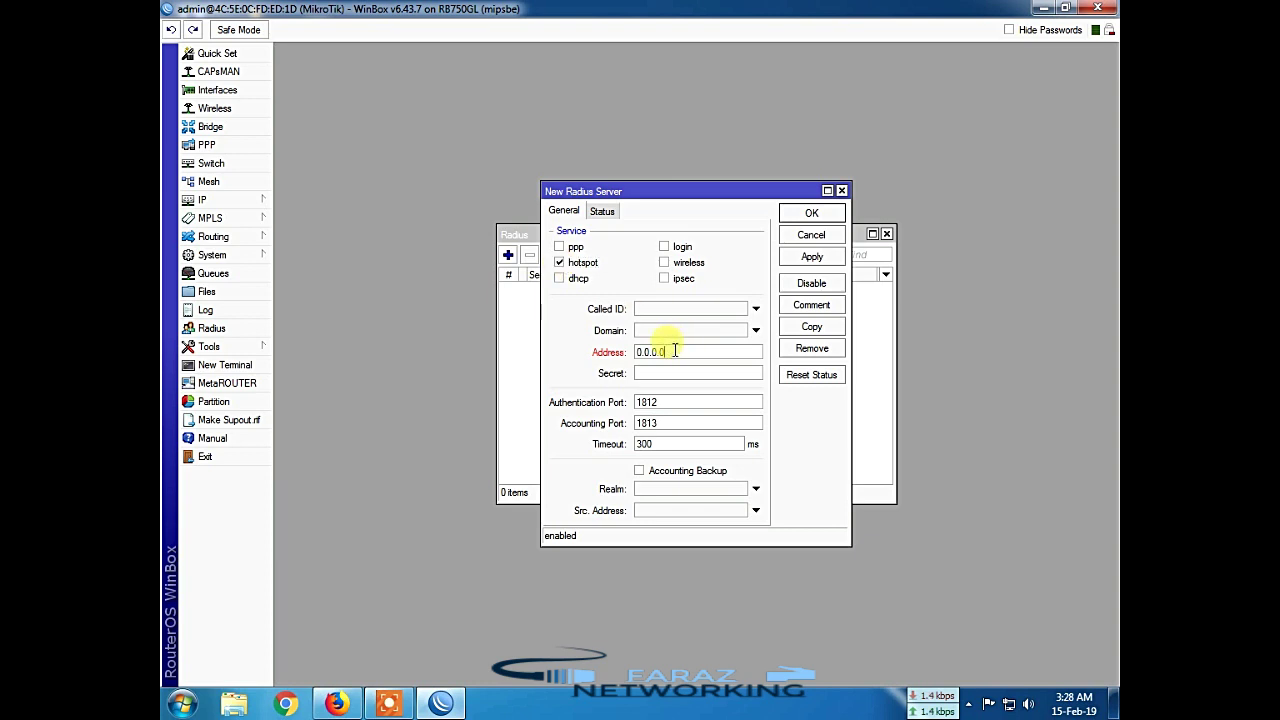
pyautogui.moveTo(675, 351); pyautogui.dragTo(612, 340)
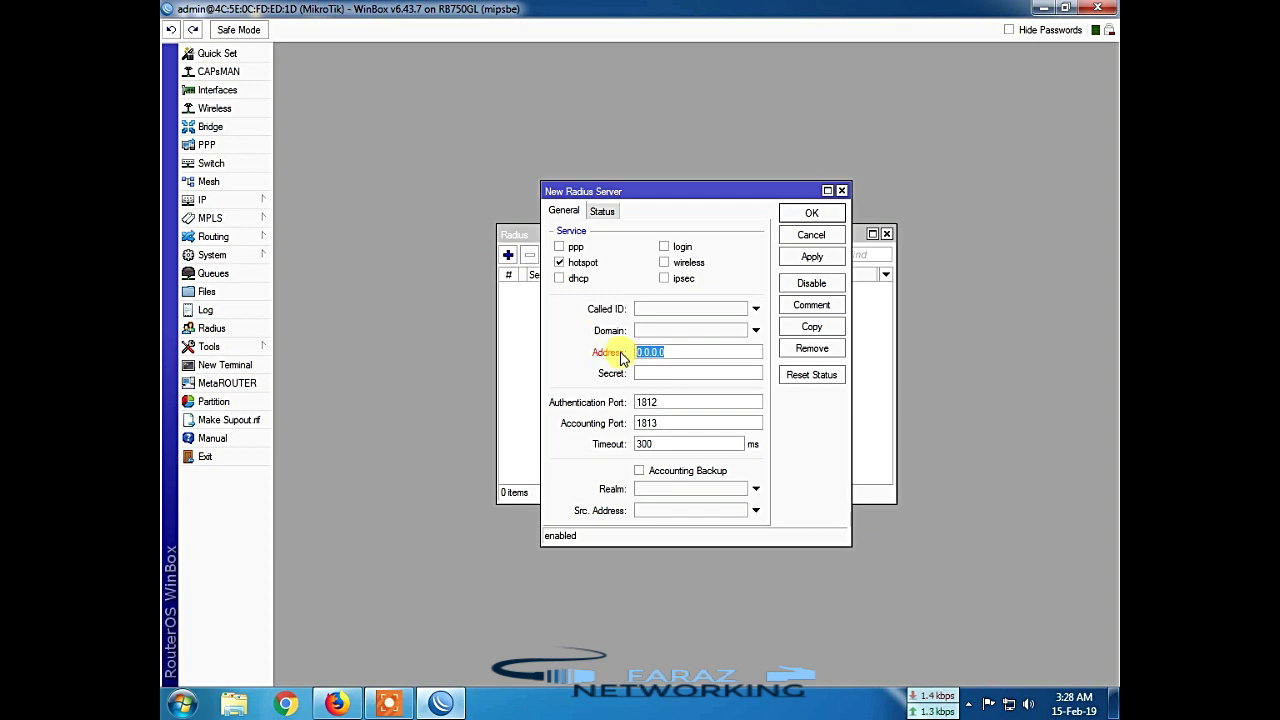
pyautogui.write('127')
# Step: Enter the shared secret, double-check the values, then apply and save the RADIUS server
pyautogui.click(646, 372)
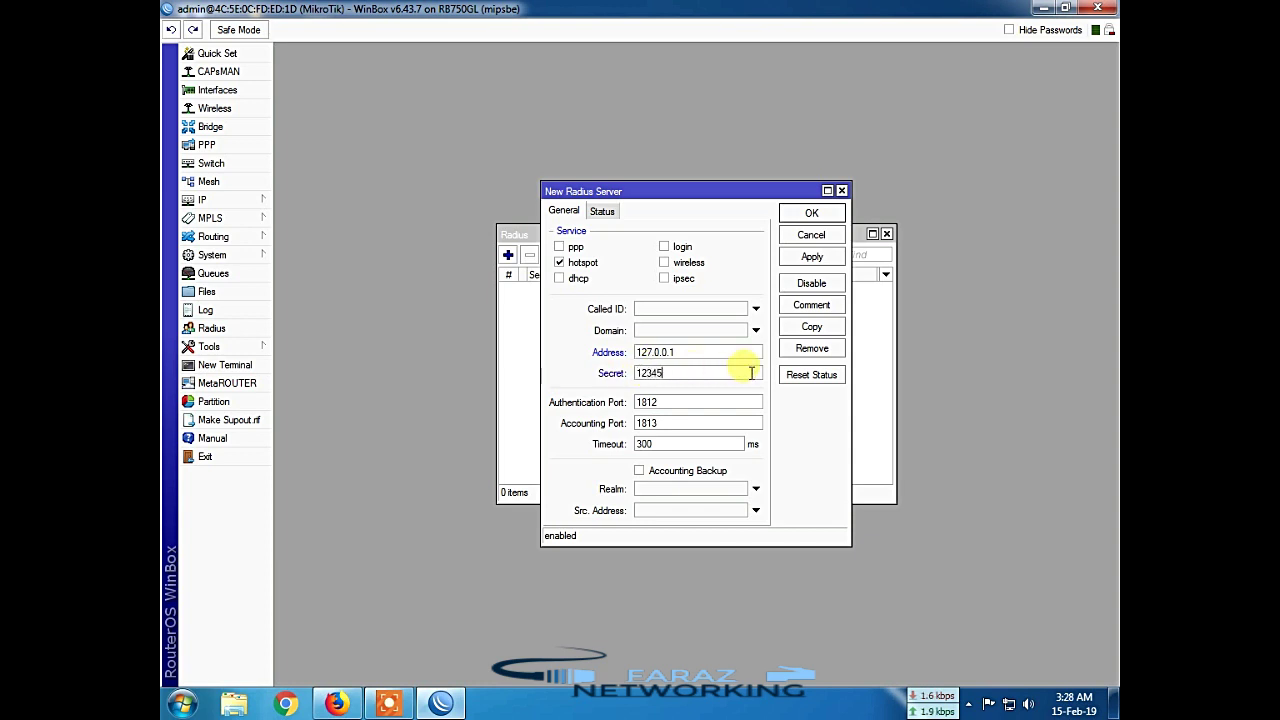
pyautogui.moveTo(694, 373); pyautogui.dragTo(608, 366)
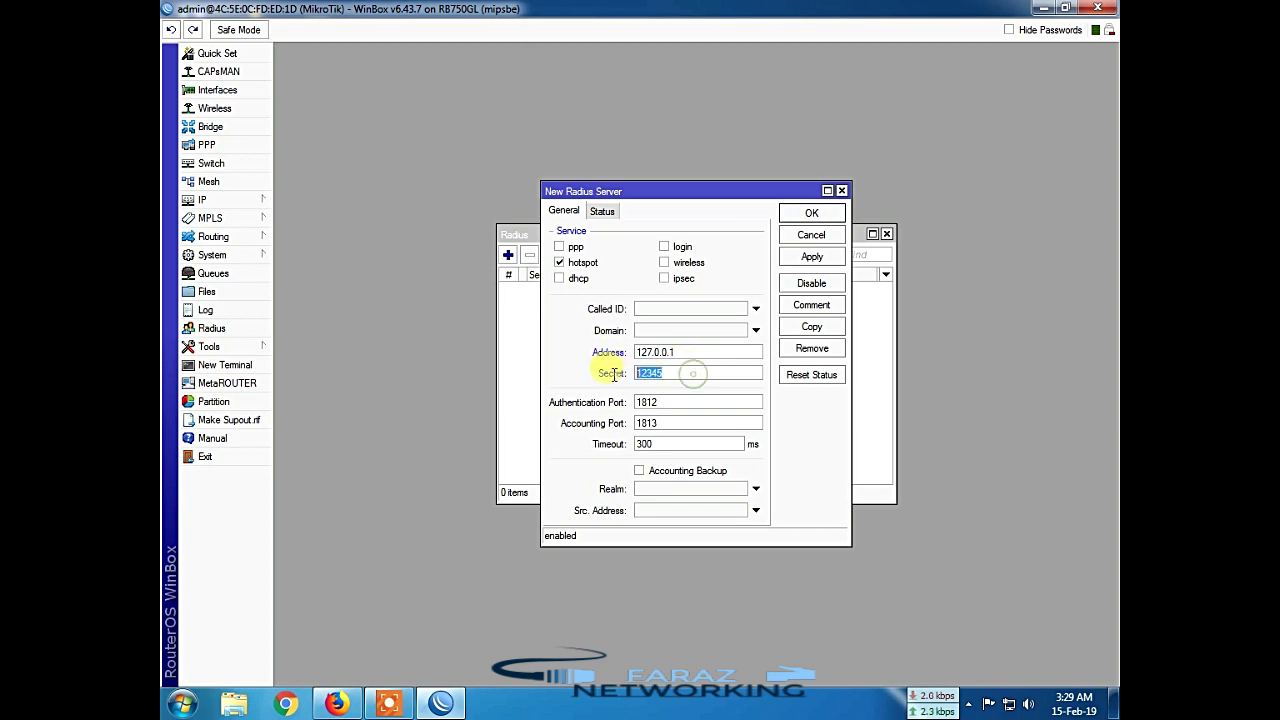
pyautogui.moveTo(690, 352); pyautogui.dragTo(606, 374)
pyautogui.click(685, 371)
pyautogui.click(680, 372)
pyautogui.moveTo(690, 352); pyautogui.dragTo(625, 380)
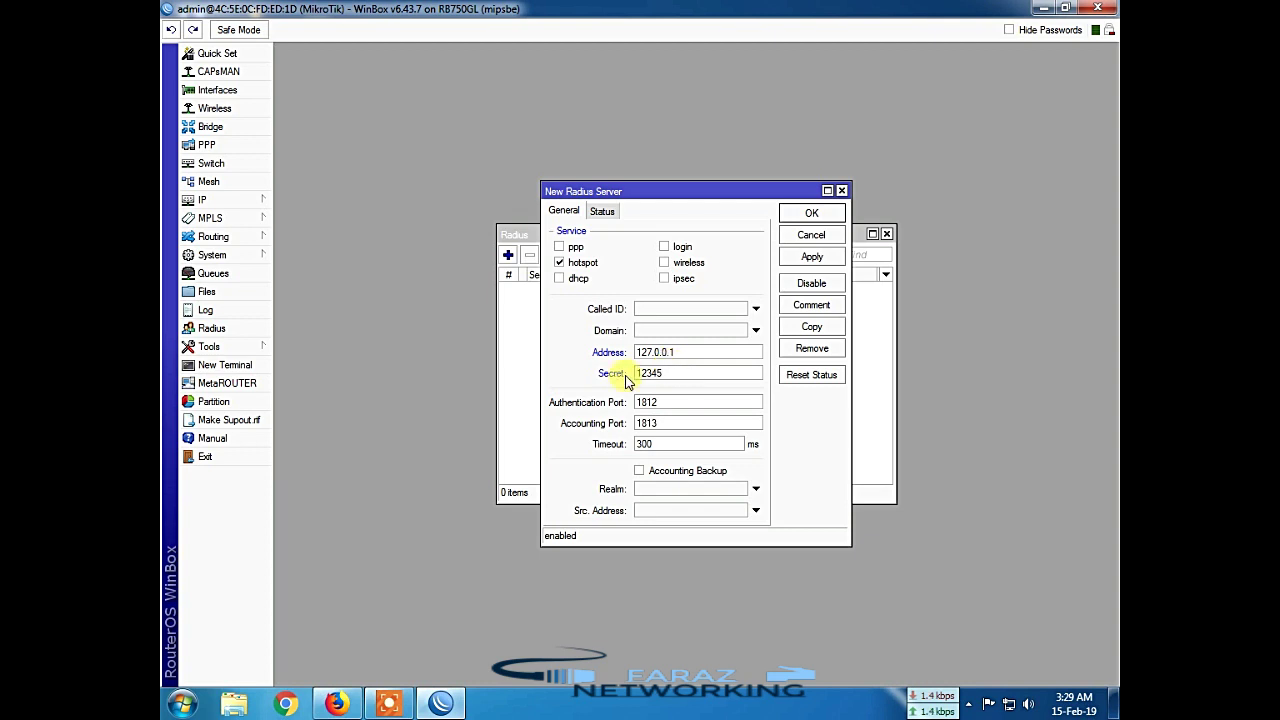
pyautogui.moveTo(708, 352); pyautogui.dragTo(613, 355)
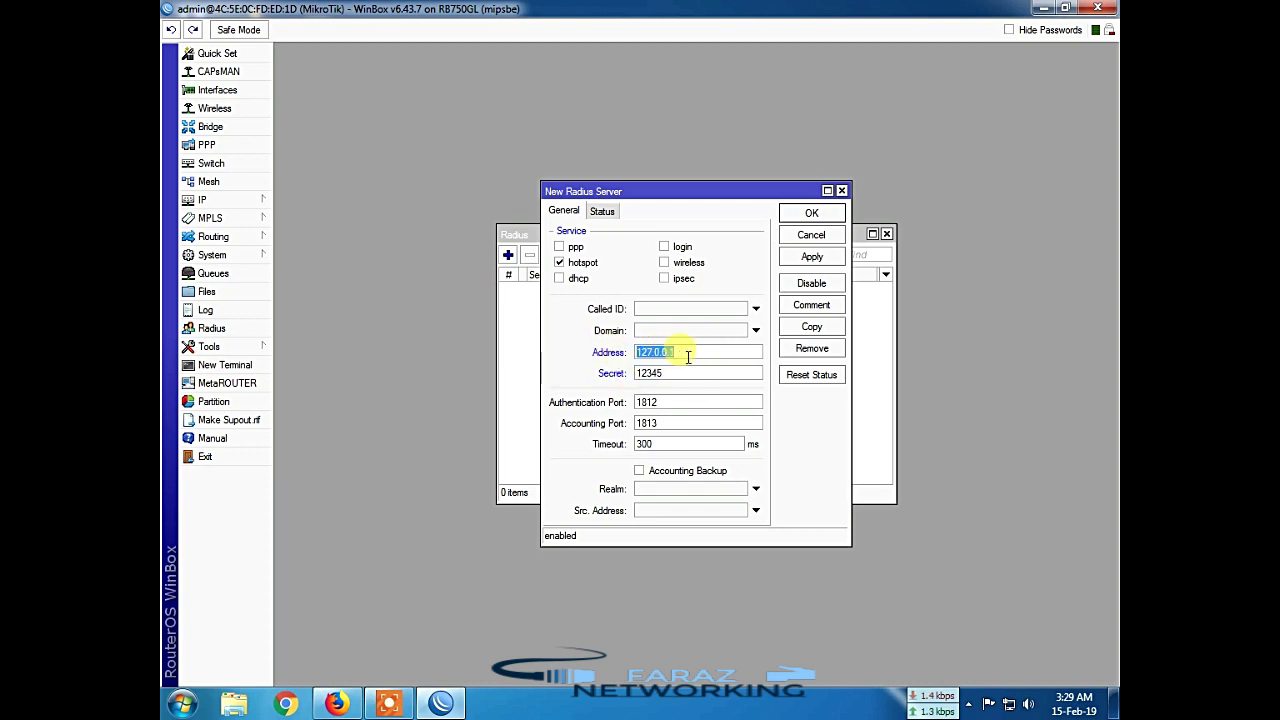
pyautogui.click(682, 374)
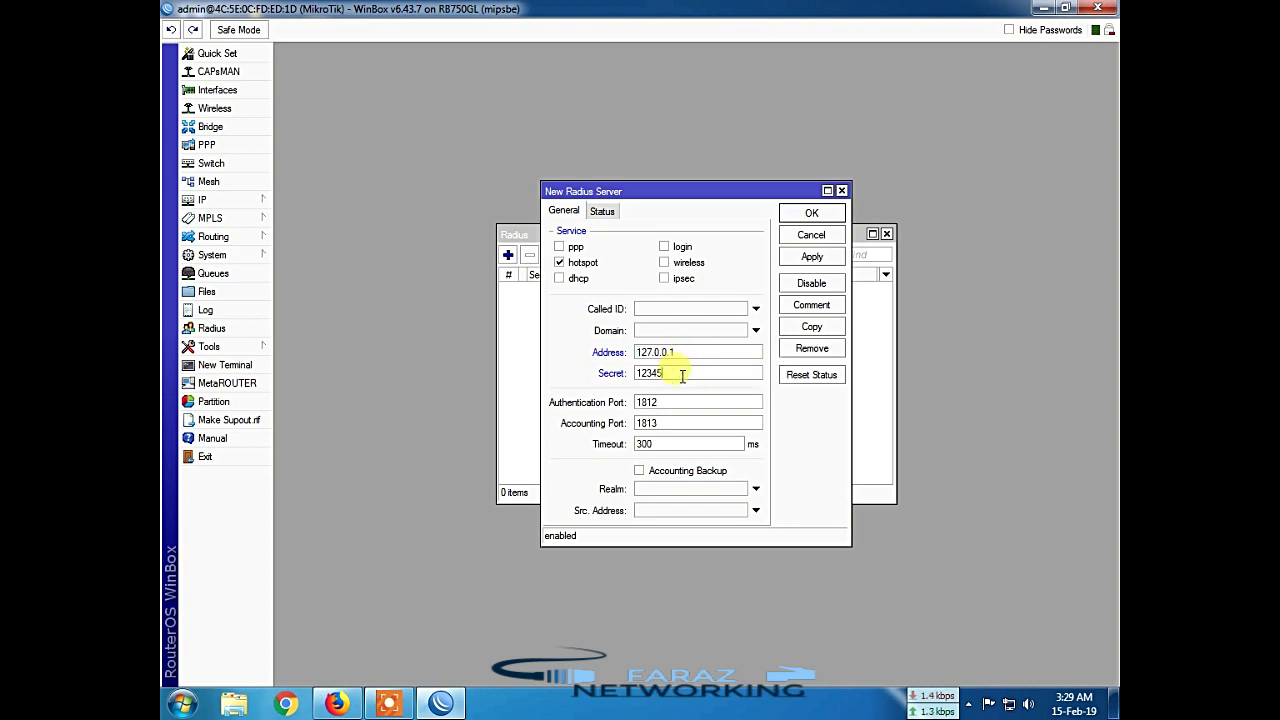
pyautogui.click(811, 257)
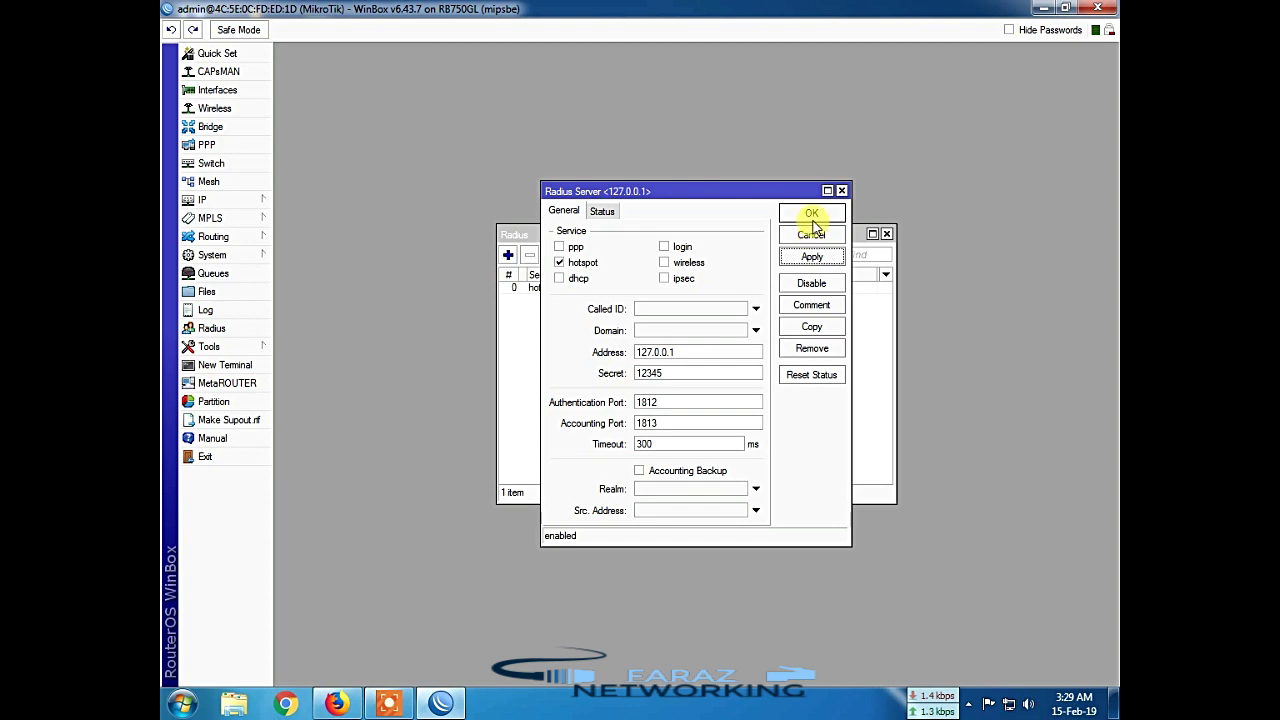
pyautogui.click(812, 216)
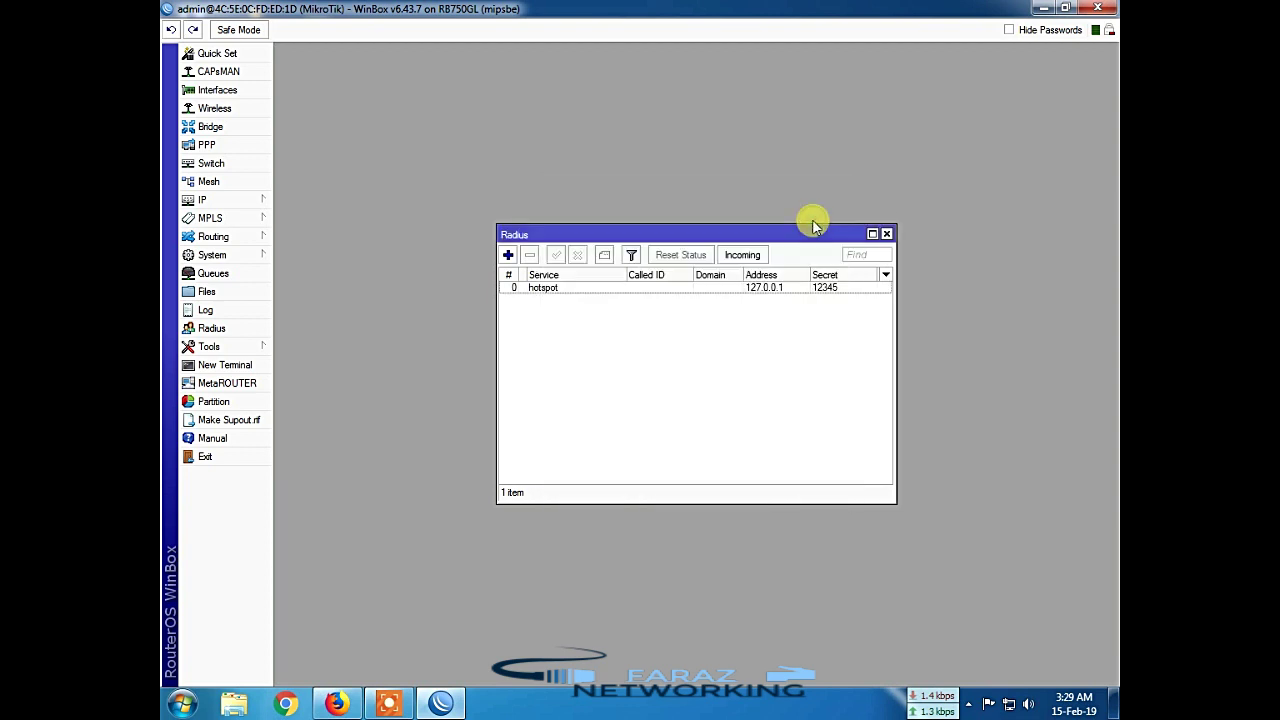
# Step: Accept incoming RADIUS requests on port 3799 and close the Radius window
pyautogui.click(745, 258)
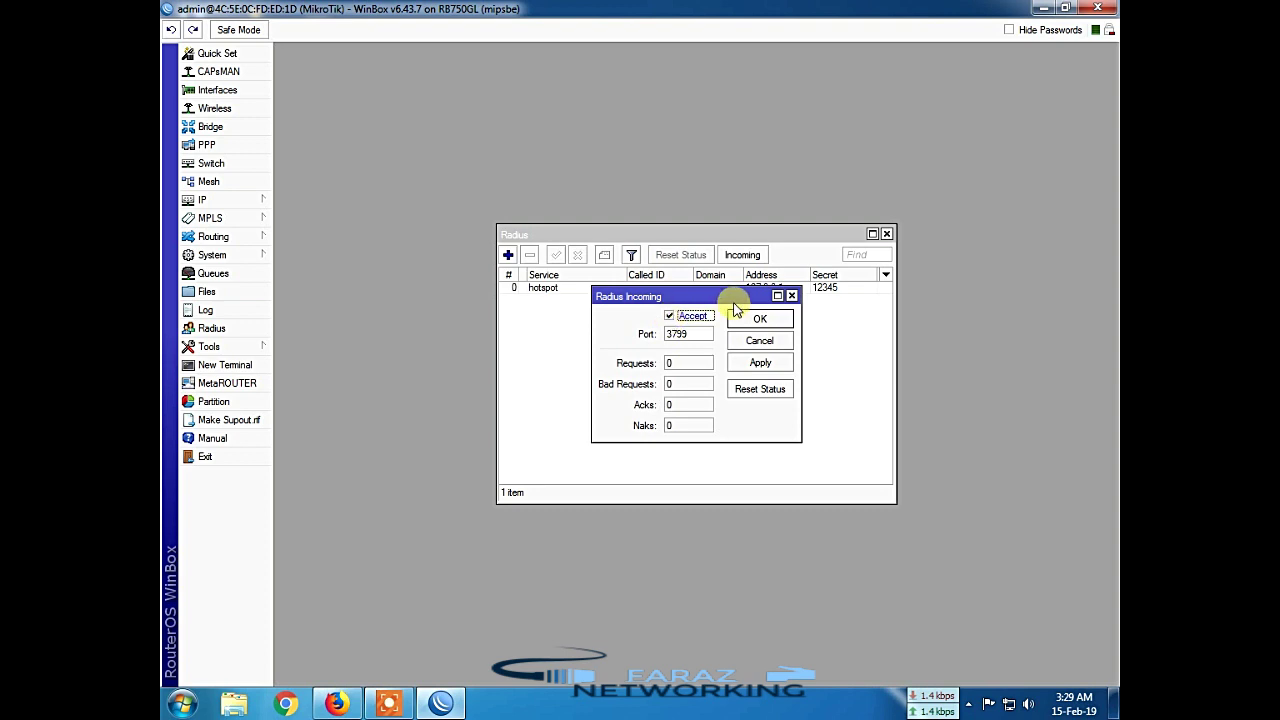
pyautogui.click(755, 363)
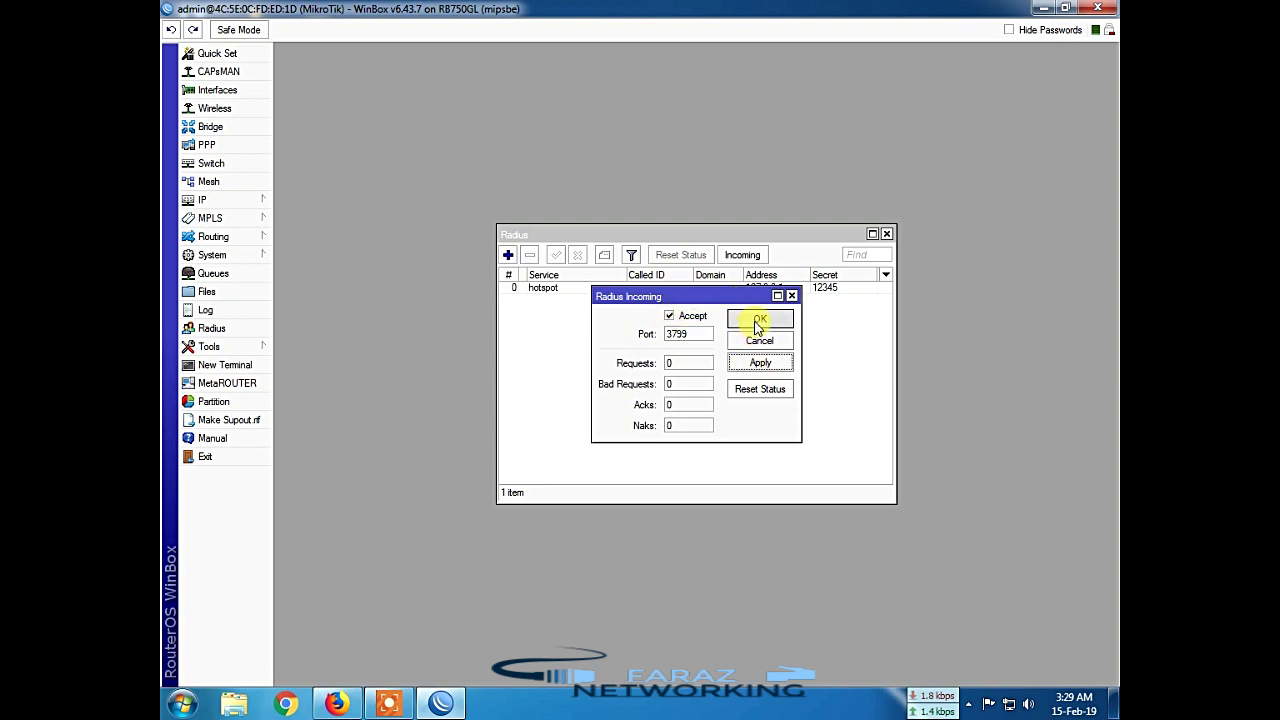
pyautogui.click(755, 320)
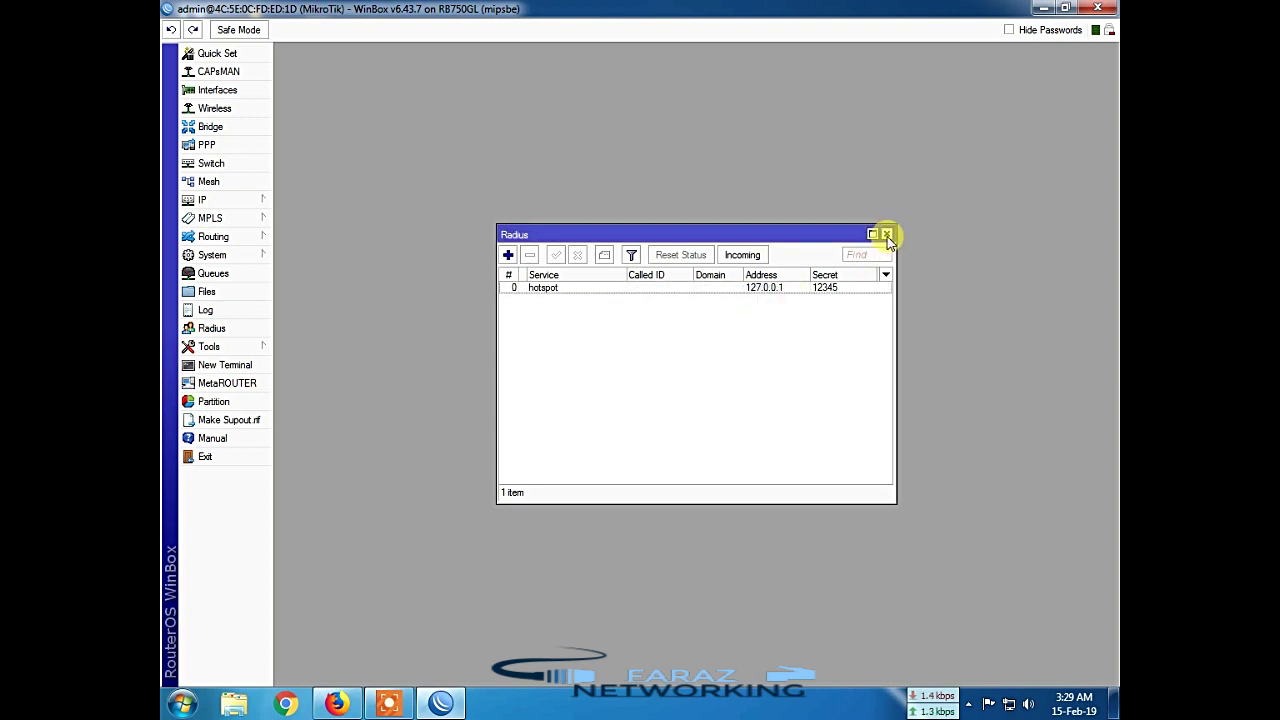
pyautogui.click(886, 236)
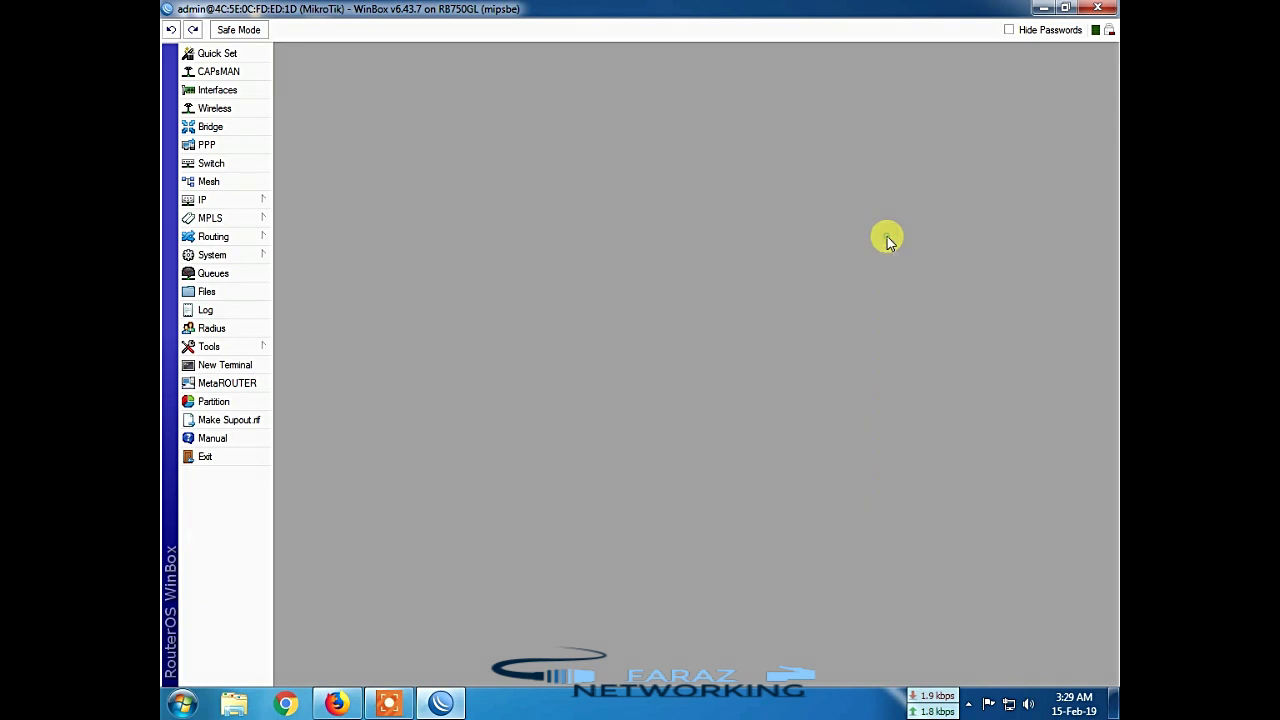
# Step: Open the hsprof1 profile under IP > Hotspot > Server Profiles
pyautogui.click(233, 199)
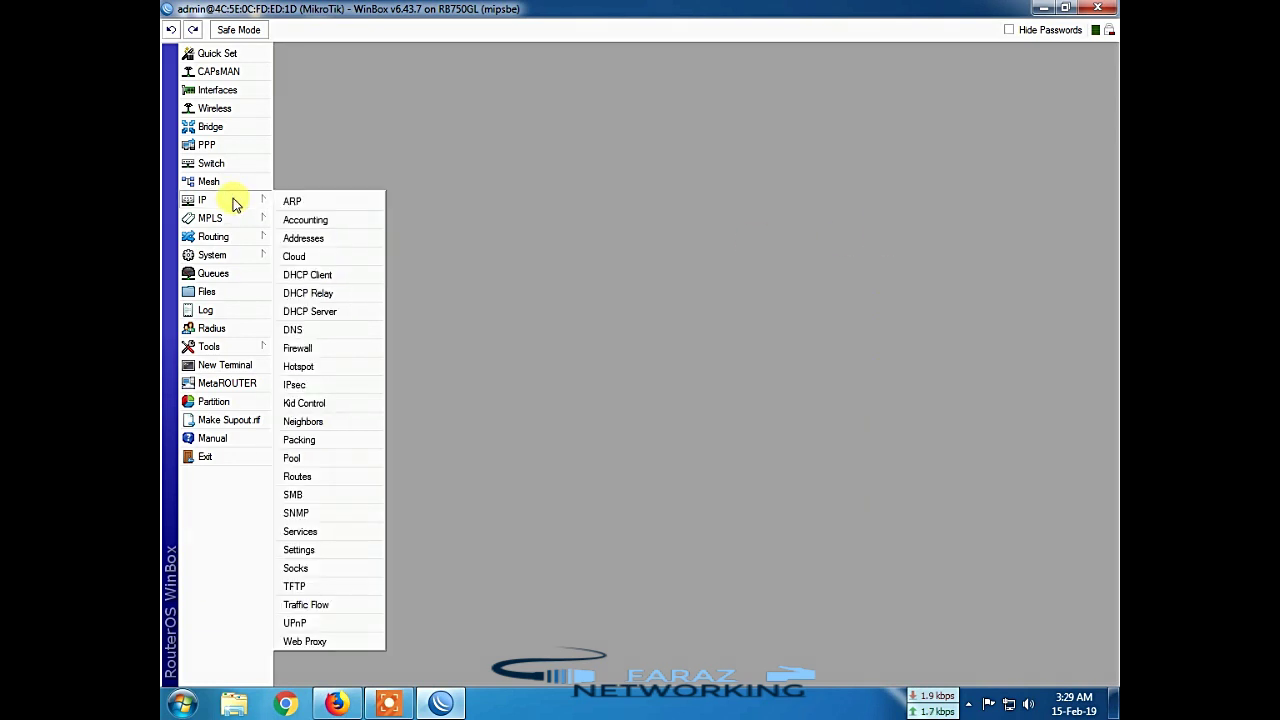
pyautogui.click(297, 367)
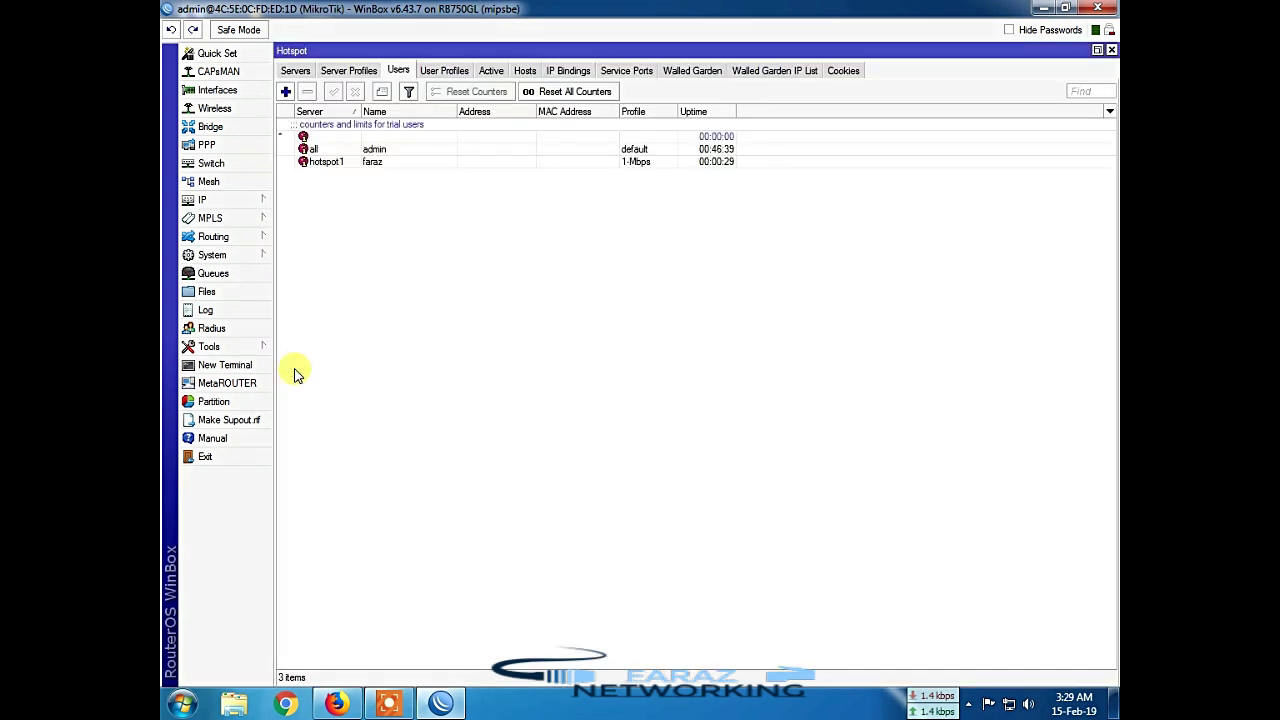
pyautogui.click(348, 72)
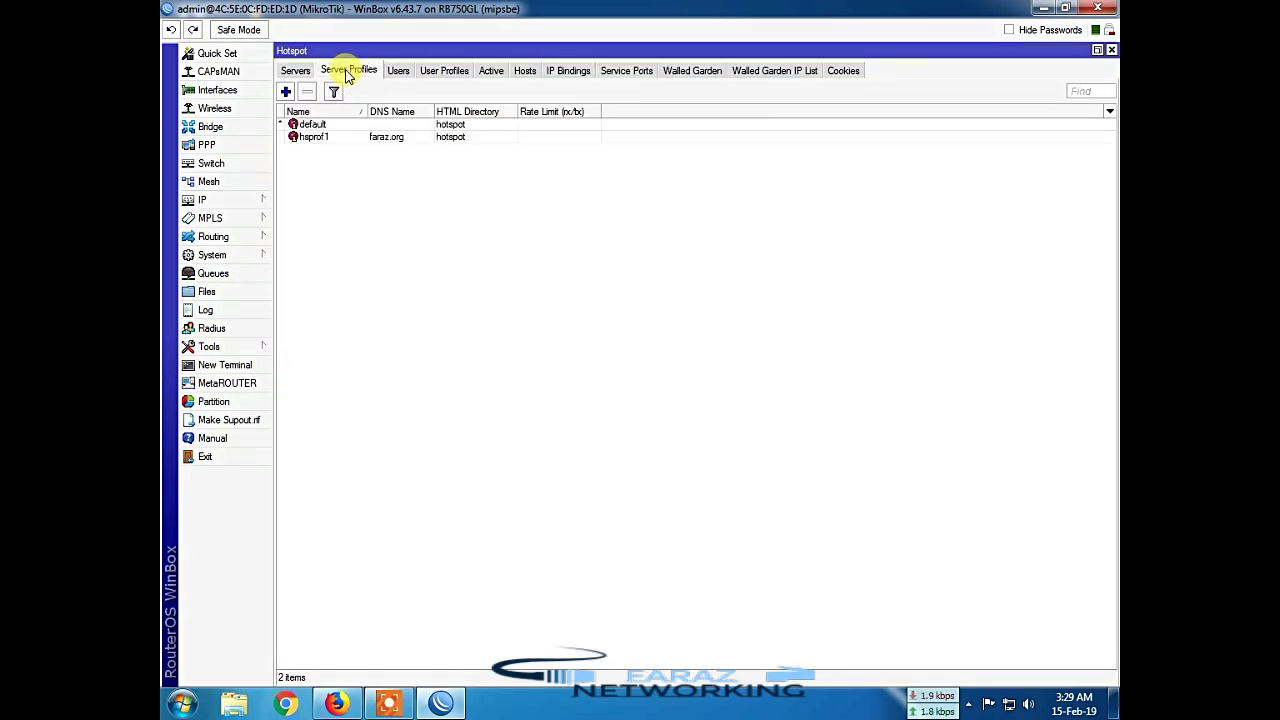
pyautogui.click(386, 143)
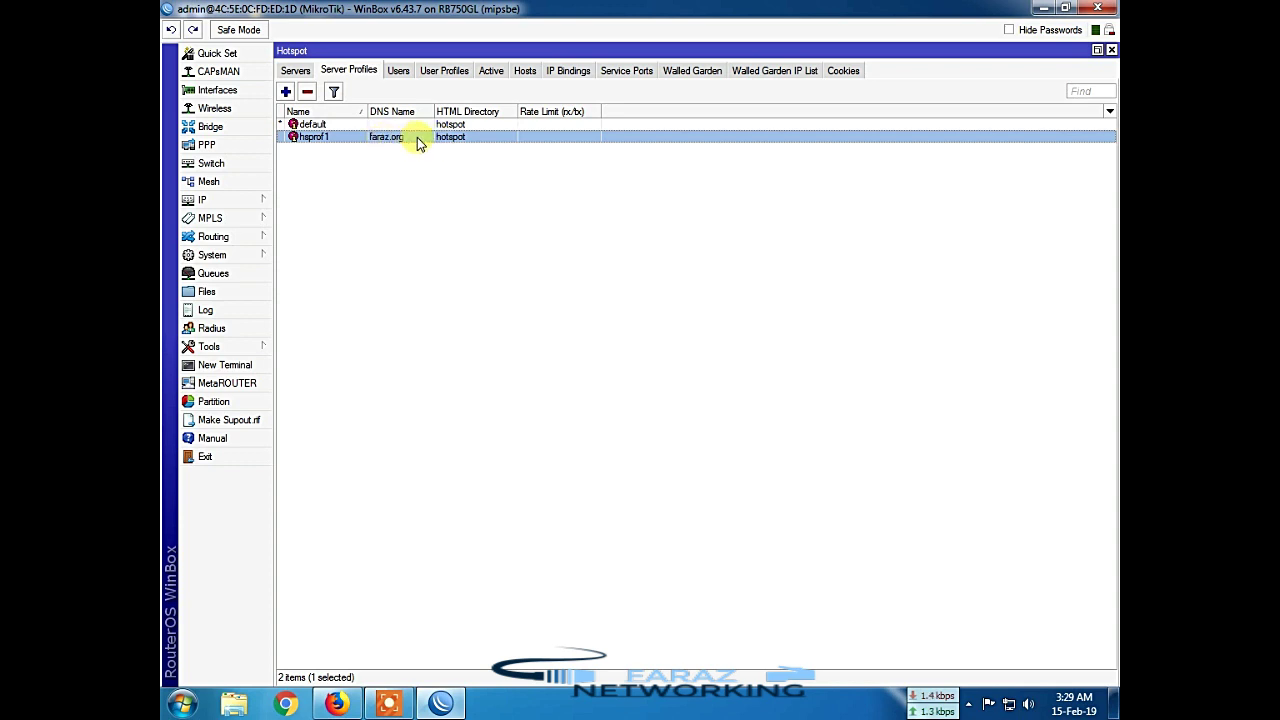
pyautogui.doubleClick(417, 137)
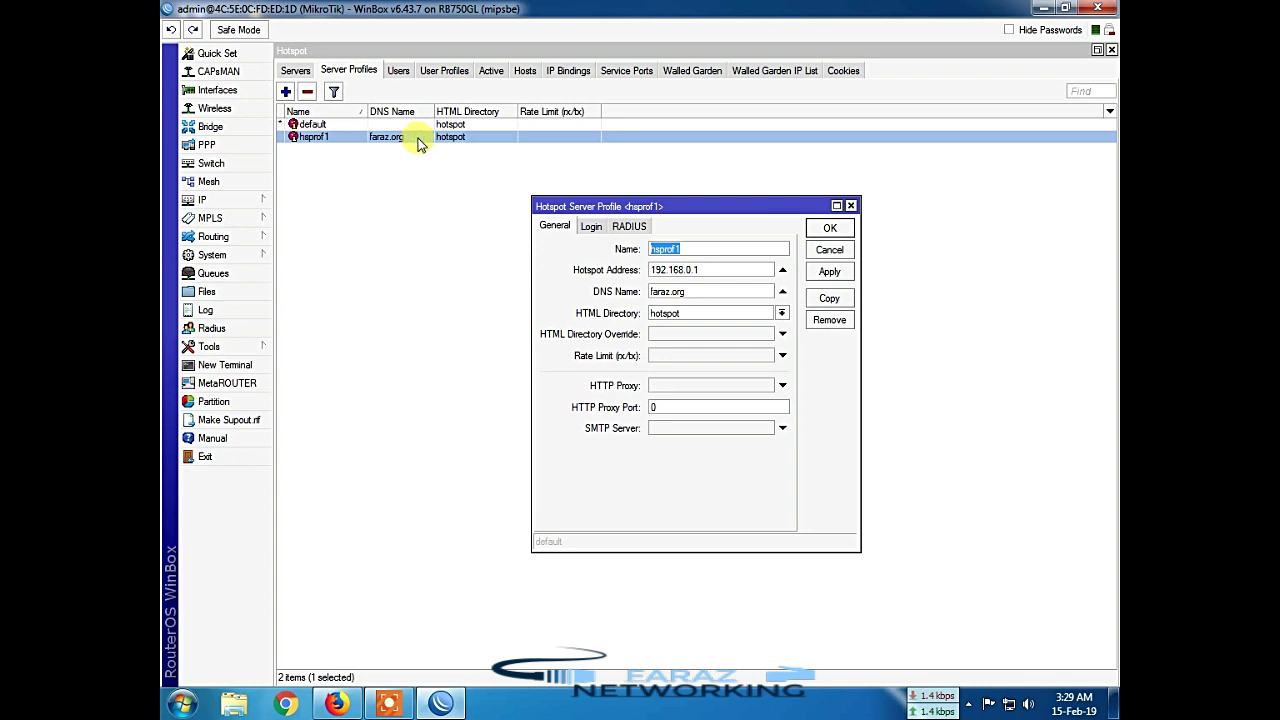
# Step: Tick Use RADIUS for hsprof1, apply and save, then close WinBox
pyautogui.click(630, 228)
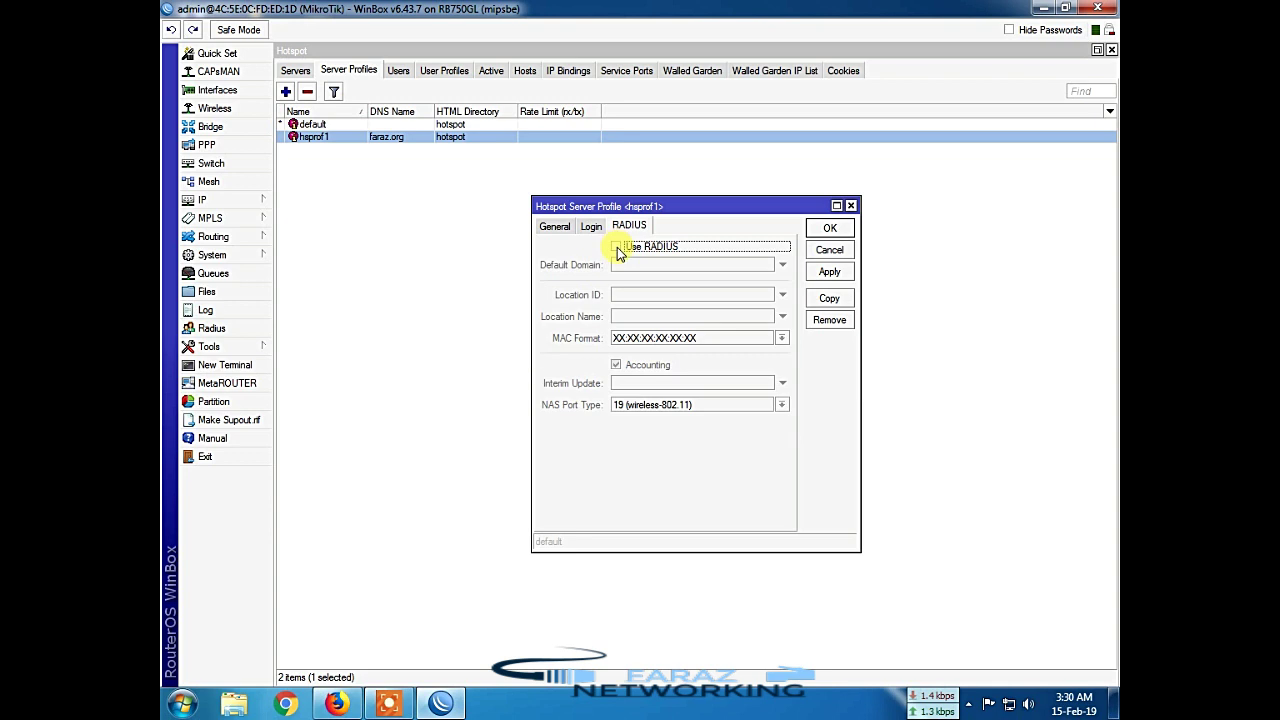
pyautogui.click(617, 248)
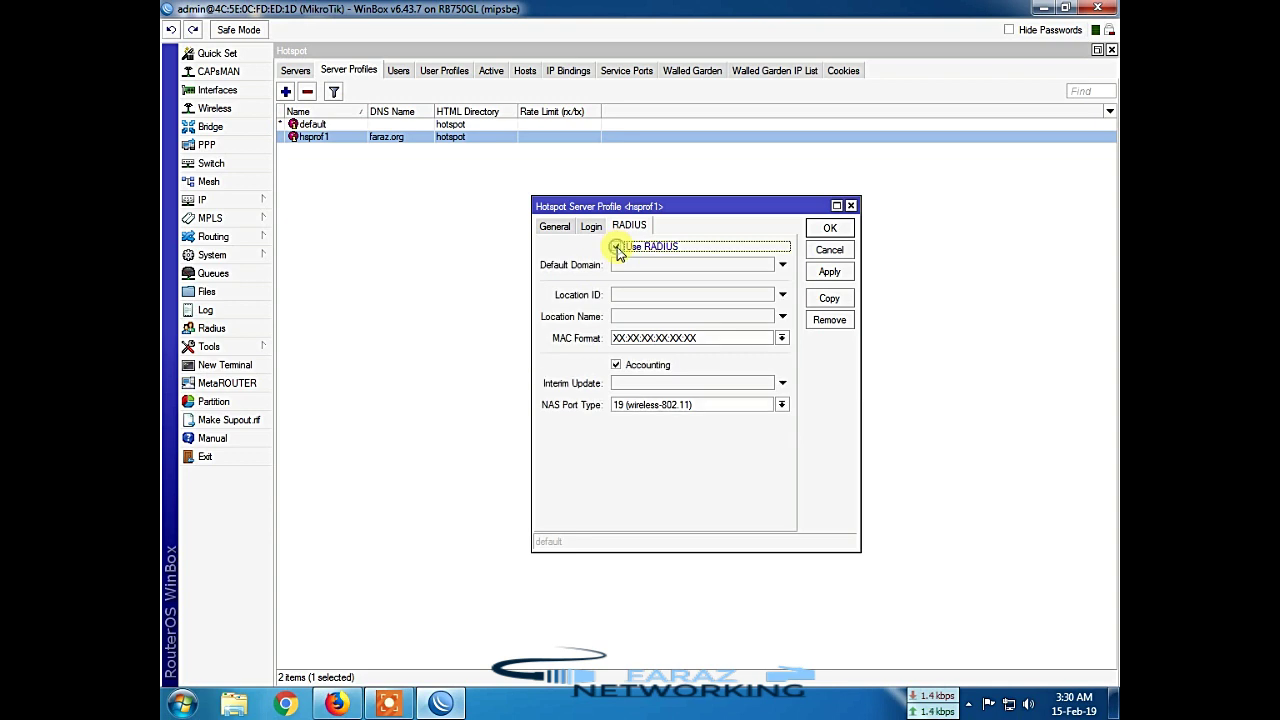
pyautogui.click(821, 276)
pyautogui.click(829, 229)
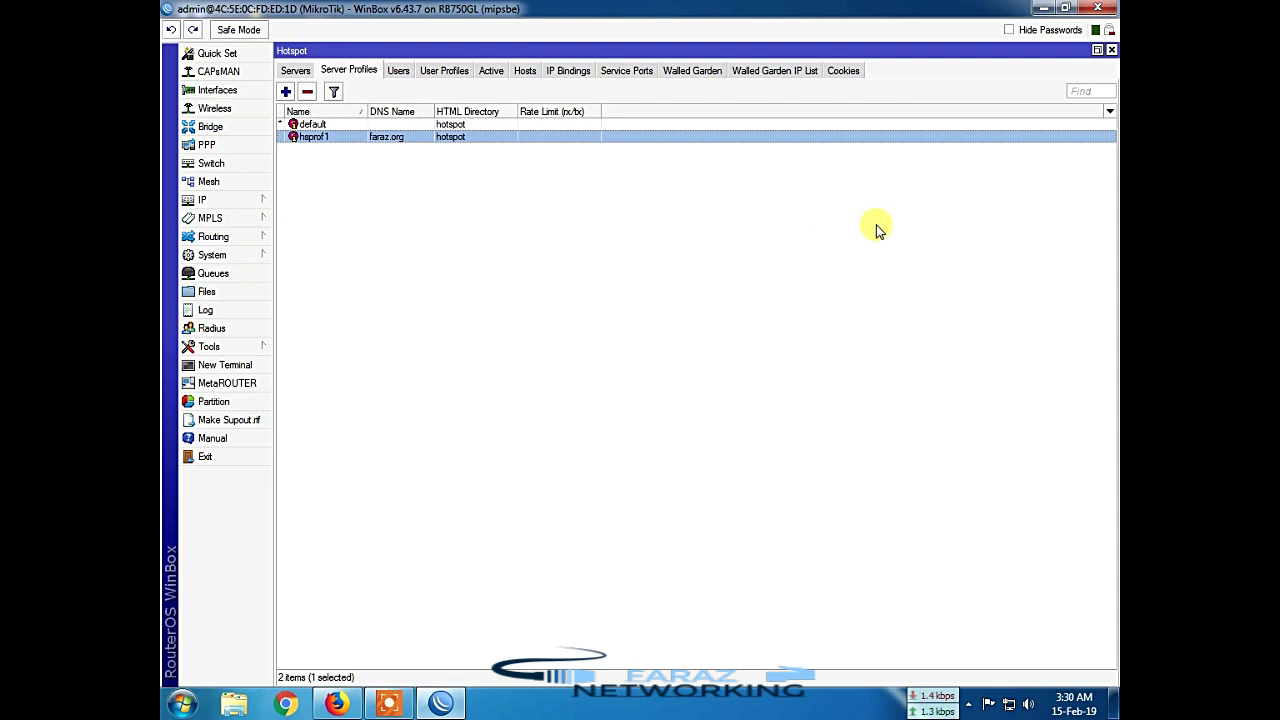
pyautogui.click(1111, 49)
pyautogui.click(1107, 13)
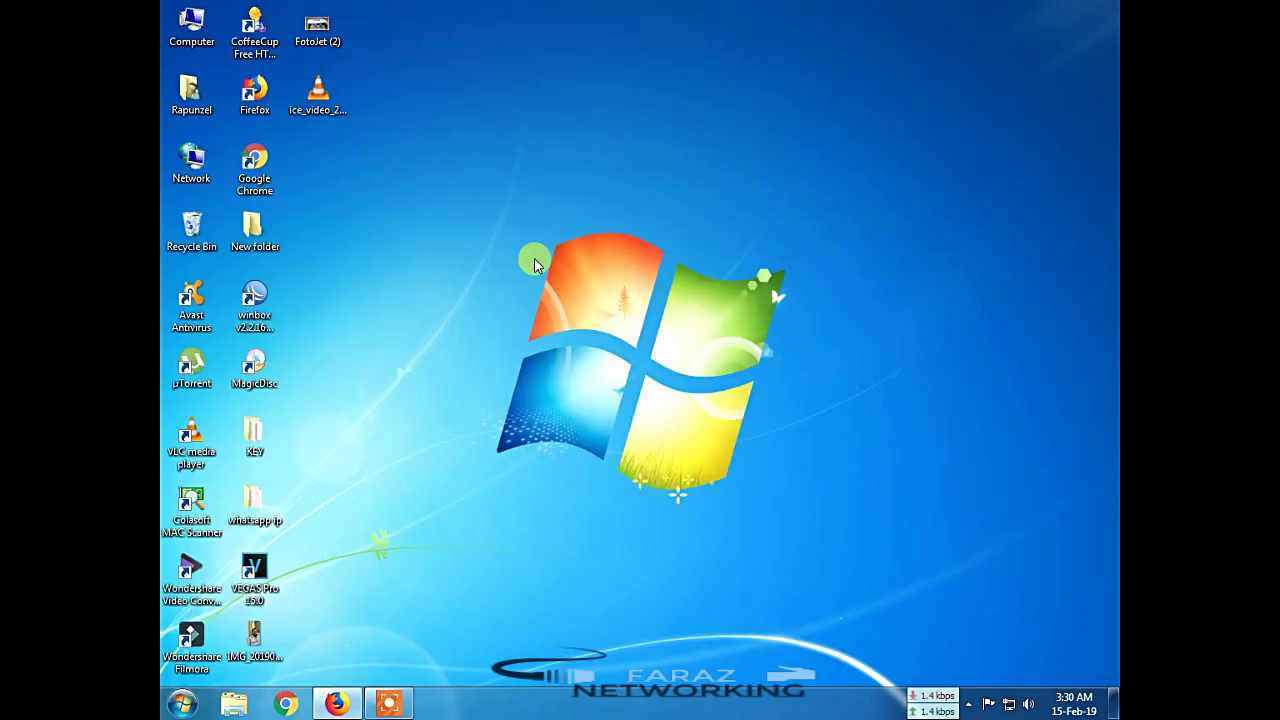
# Step: Refresh the desktop, bring up the faraz.org hotspot login page in Firefox, then minimize it
pyautogui.rightClick(516, 266)
pyautogui.rightClick(537, 338)
pyautogui.click(557, 411)
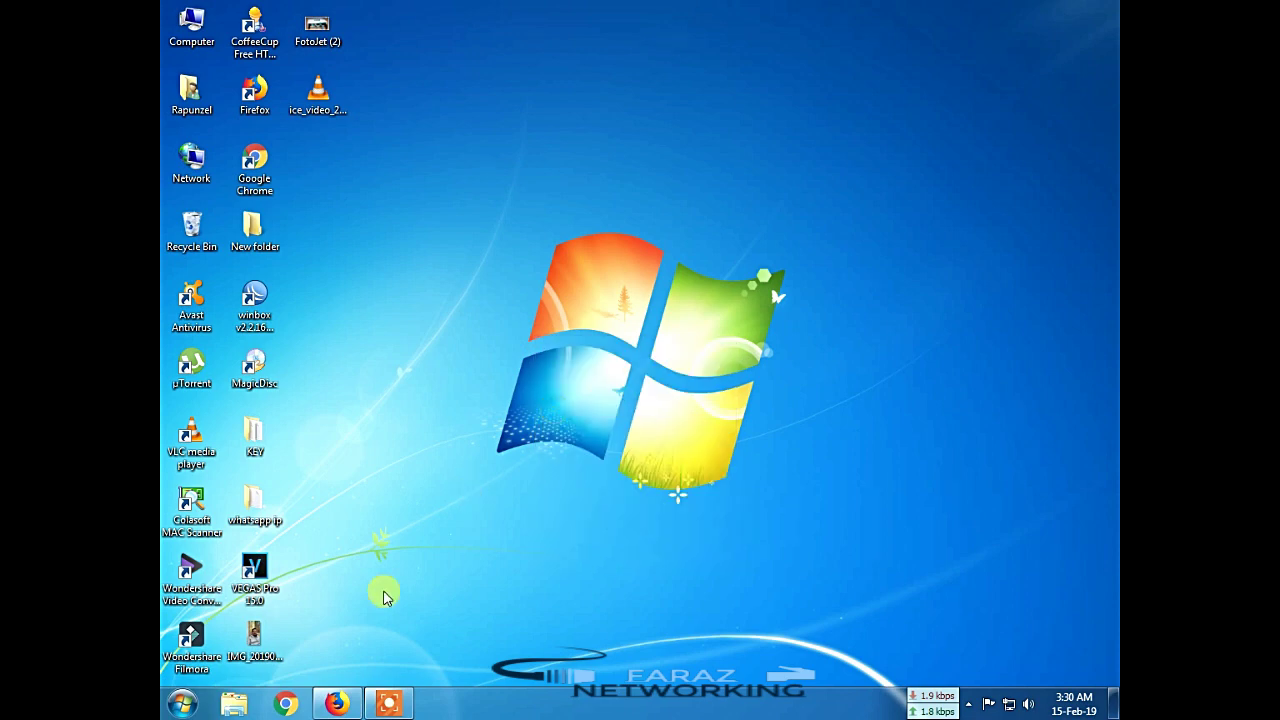
pyautogui.click(336, 704)
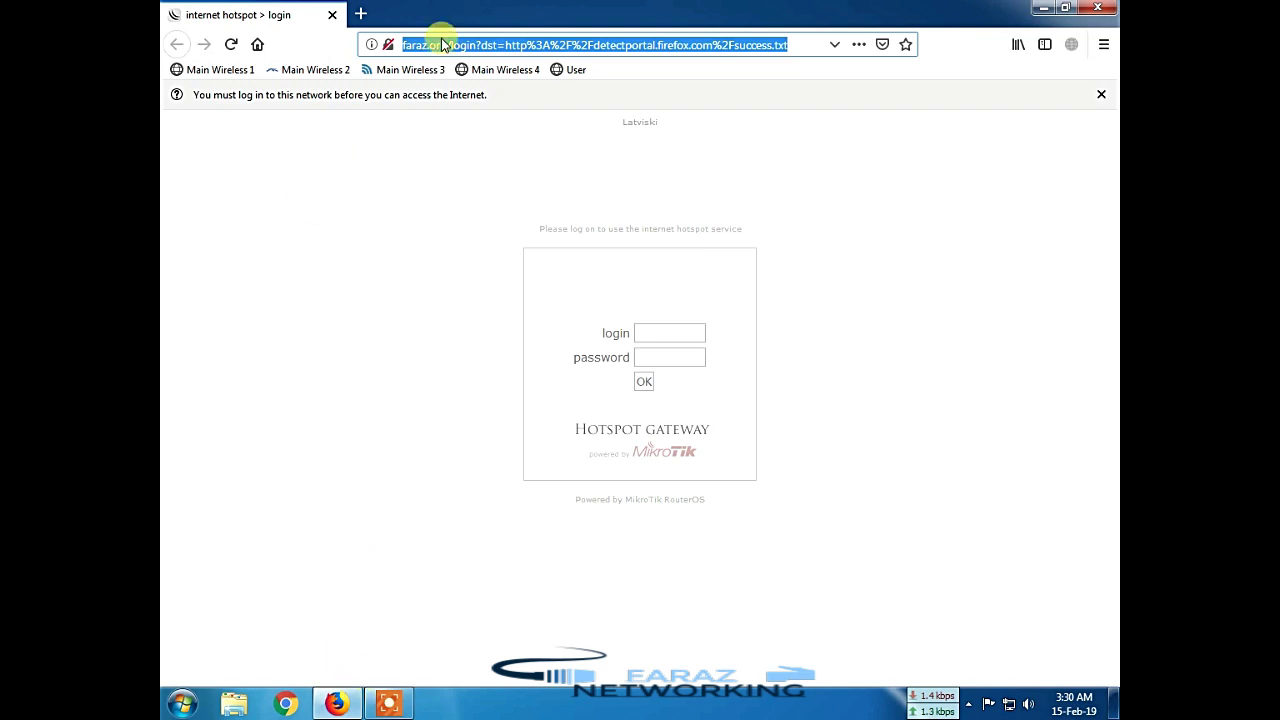
pyautogui.click(1042, 9)
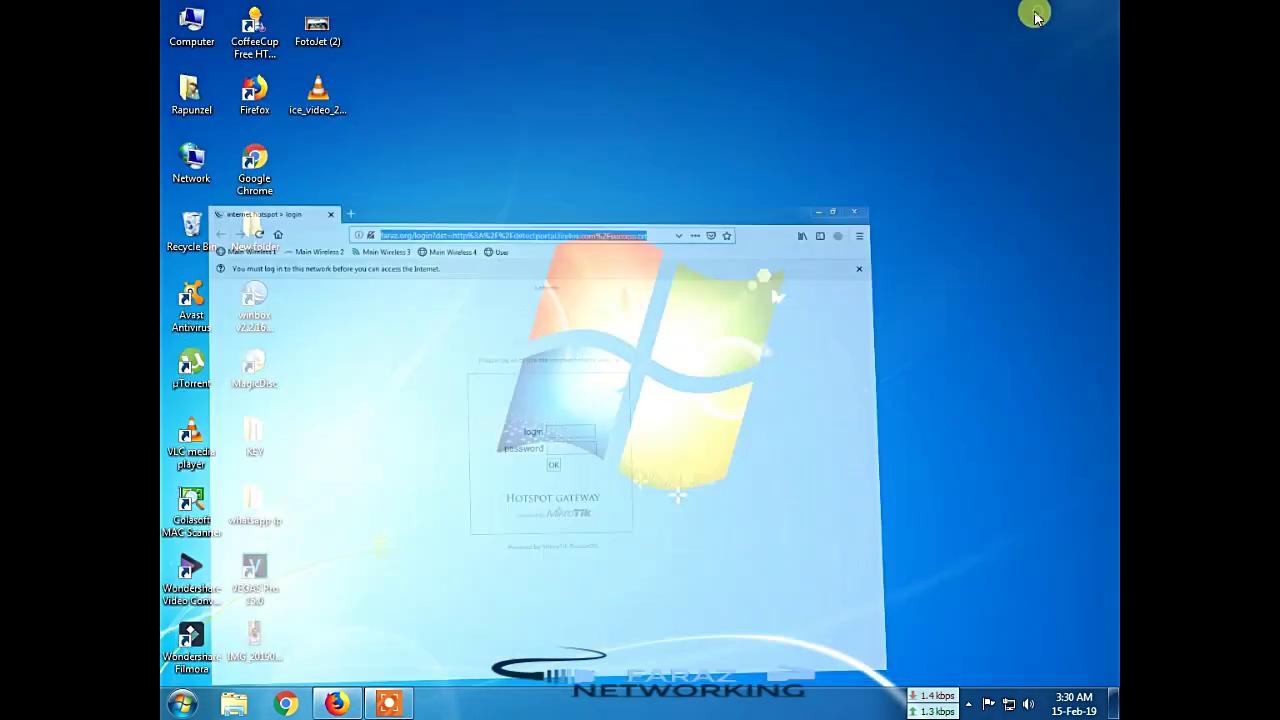
# Step: Relaunch WinBox, connect to the router, and open the IP Addresses list
pyautogui.doubleClick(254, 300)
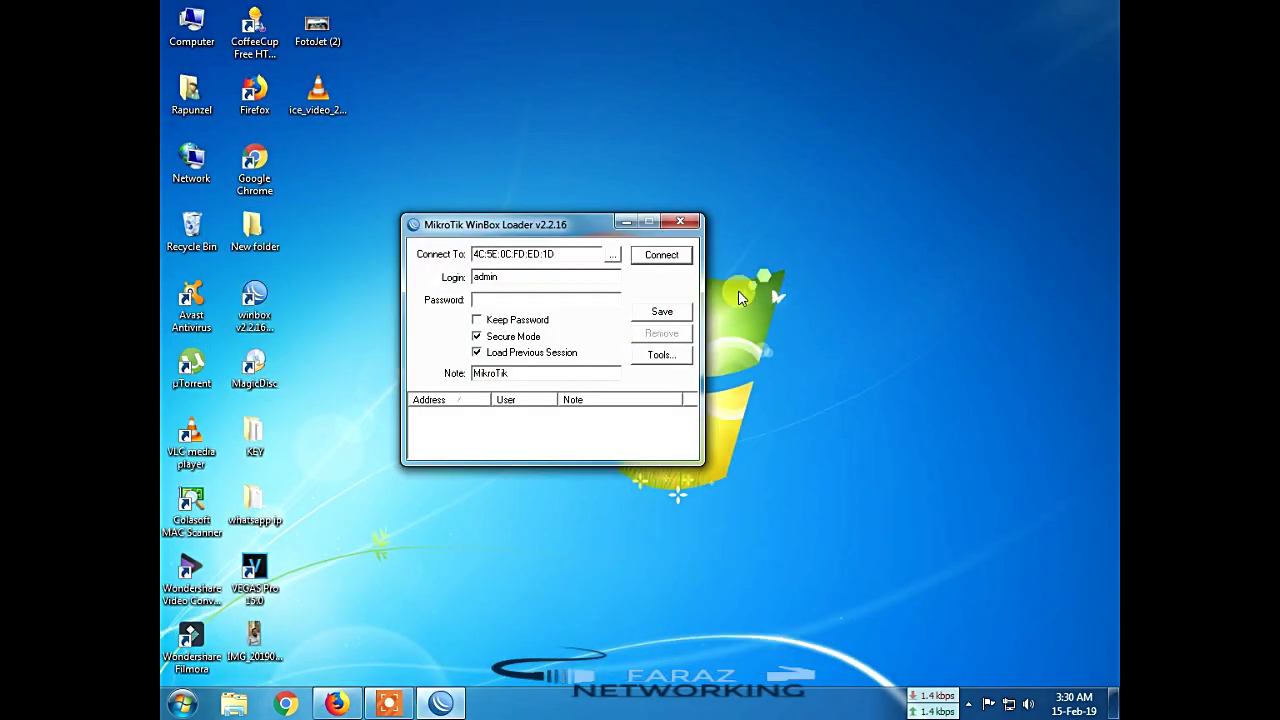
pyautogui.click(672, 258)
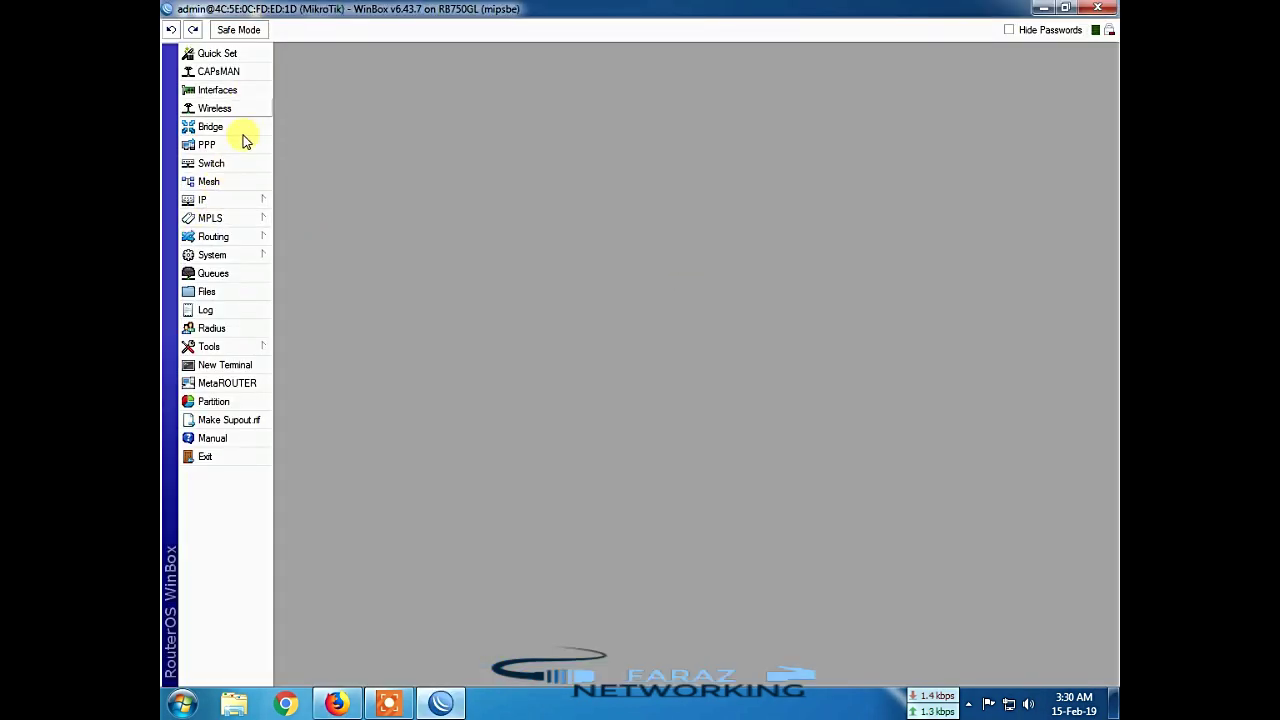
pyautogui.click(226, 204)
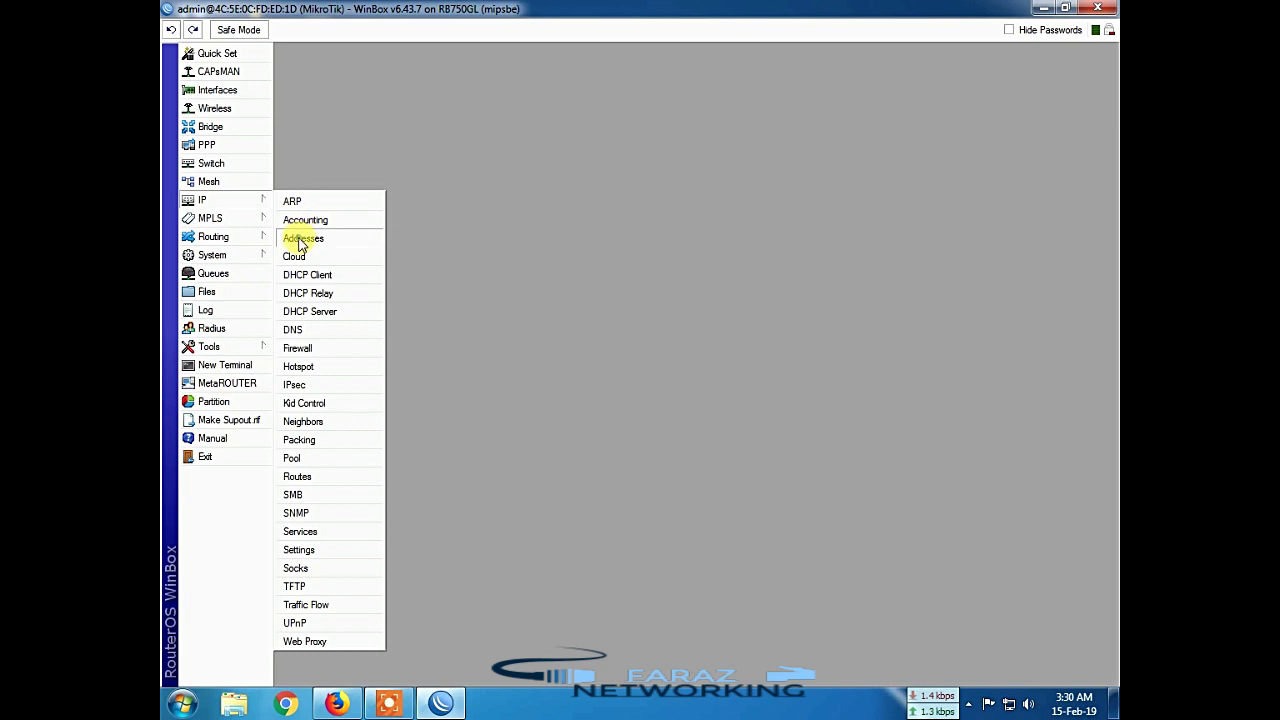
pyautogui.click(308, 236)
pyautogui.moveTo(711, 236); pyautogui.dragTo(599, 236)
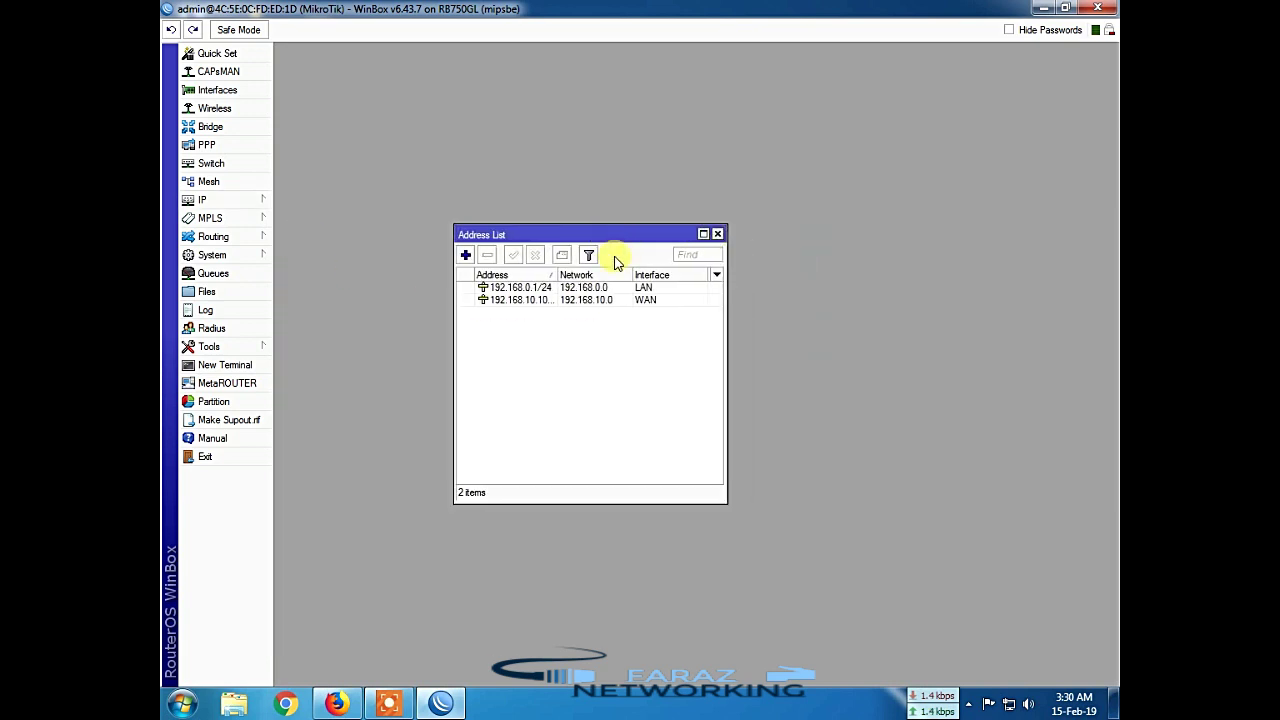
# Step: Check the LAN 192.168.0.1/24 and WAN 192.168.10.100/24 entries, close WinBox, and restore Firefox
pyautogui.click(512, 288)
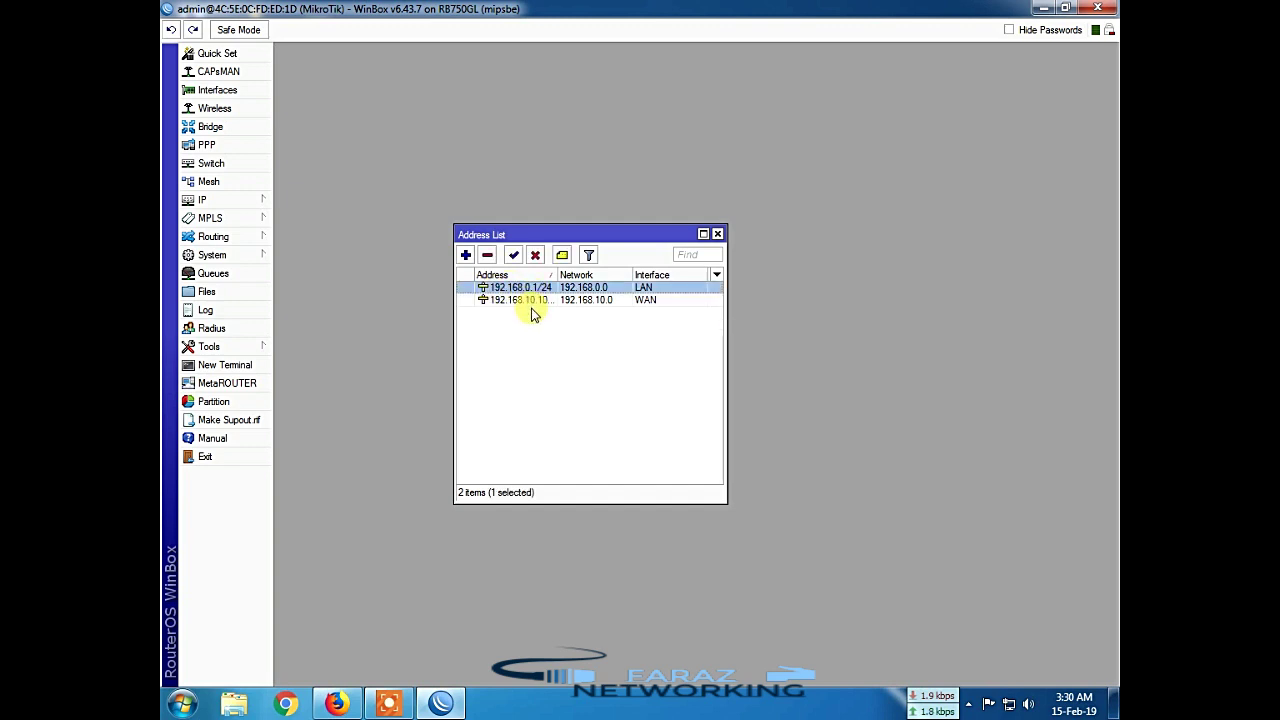
pyautogui.click(526, 302)
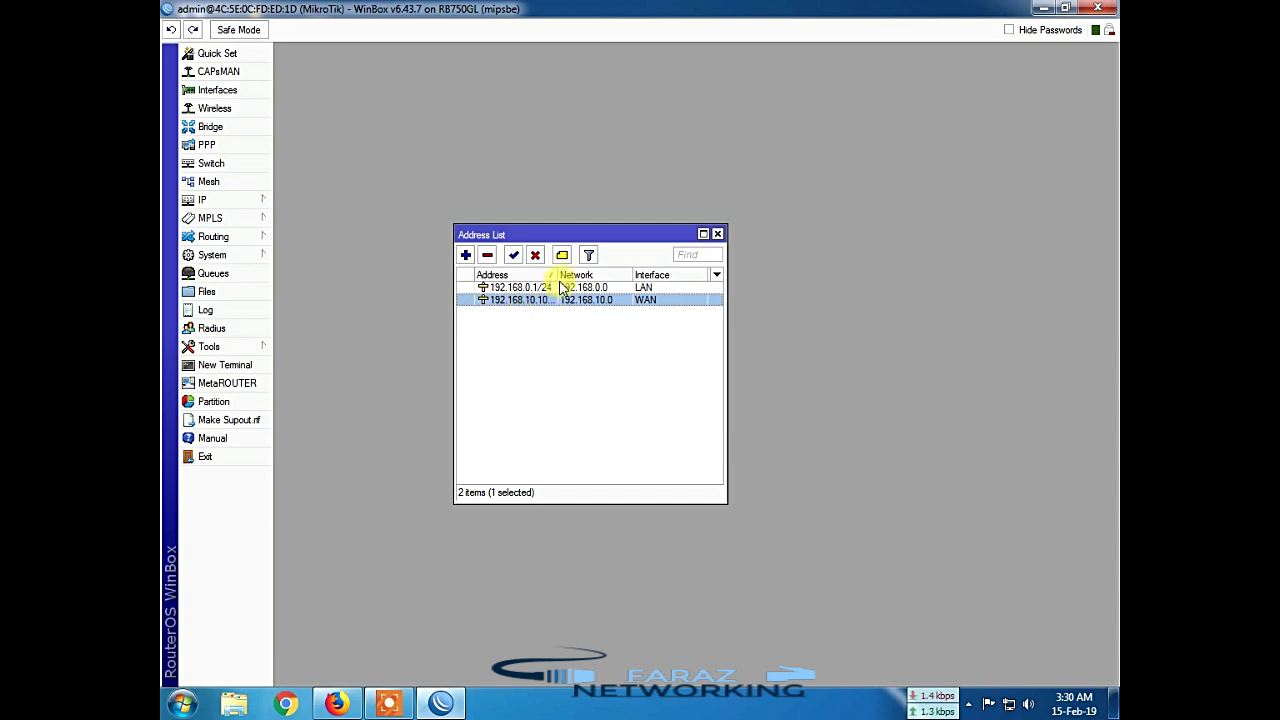
pyautogui.moveTo(557, 275); pyautogui.dragTo(581, 275)
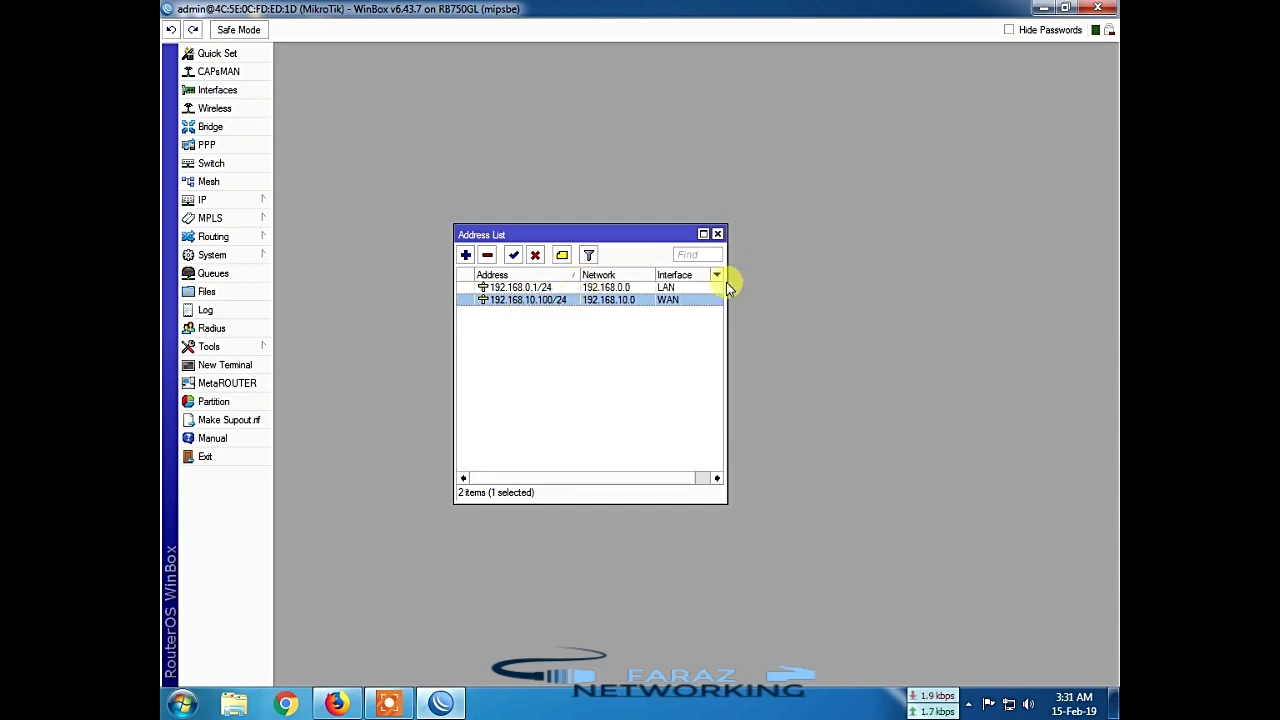
pyautogui.click(703, 235)
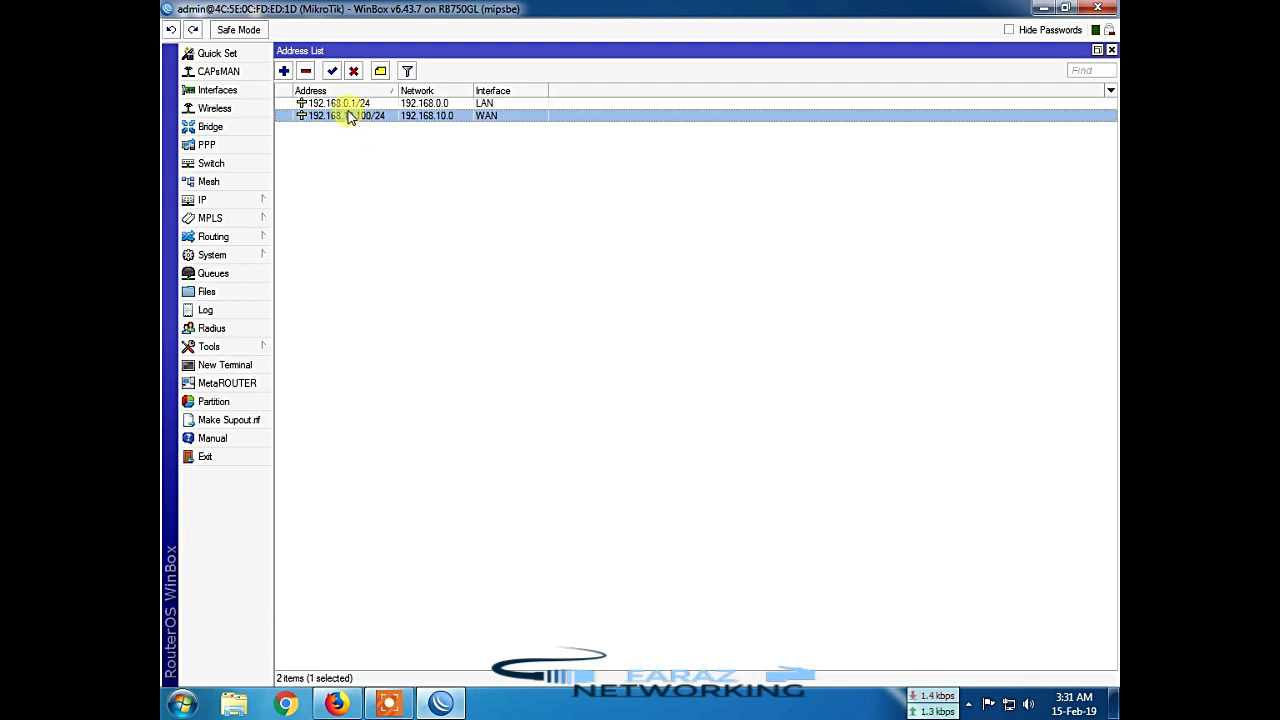
pyautogui.click(346, 104)
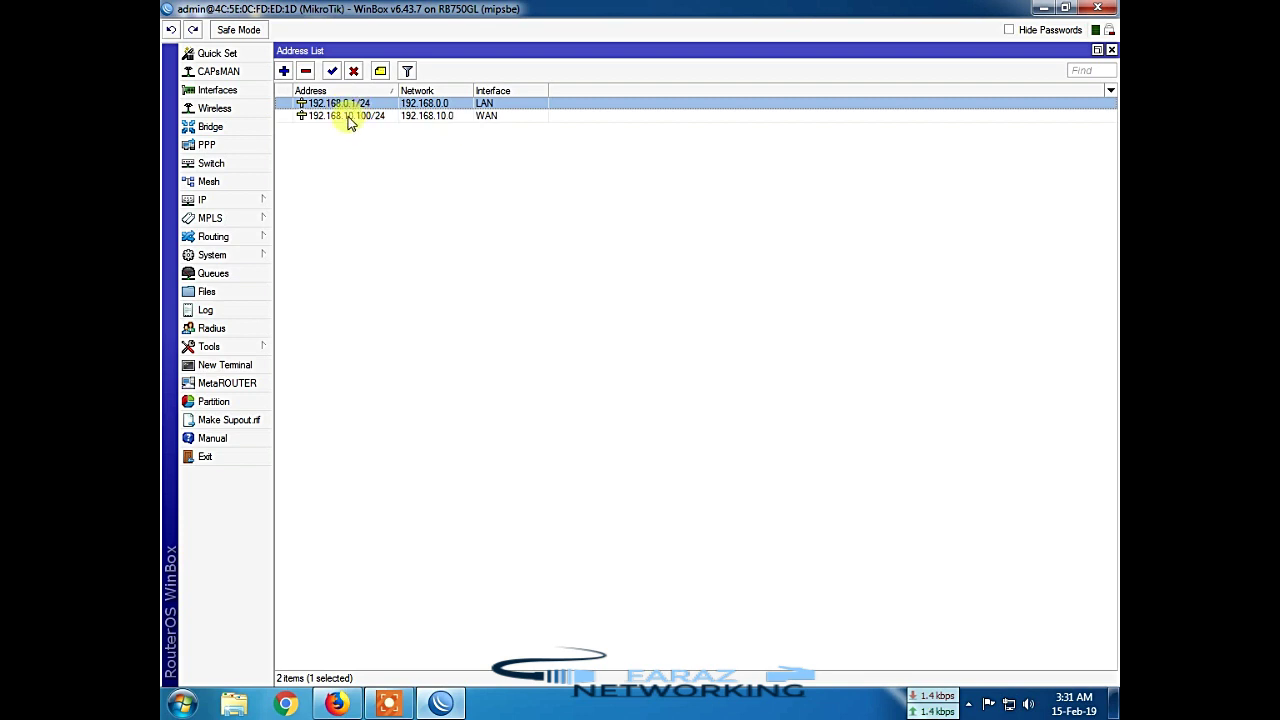
pyautogui.click(339, 117)
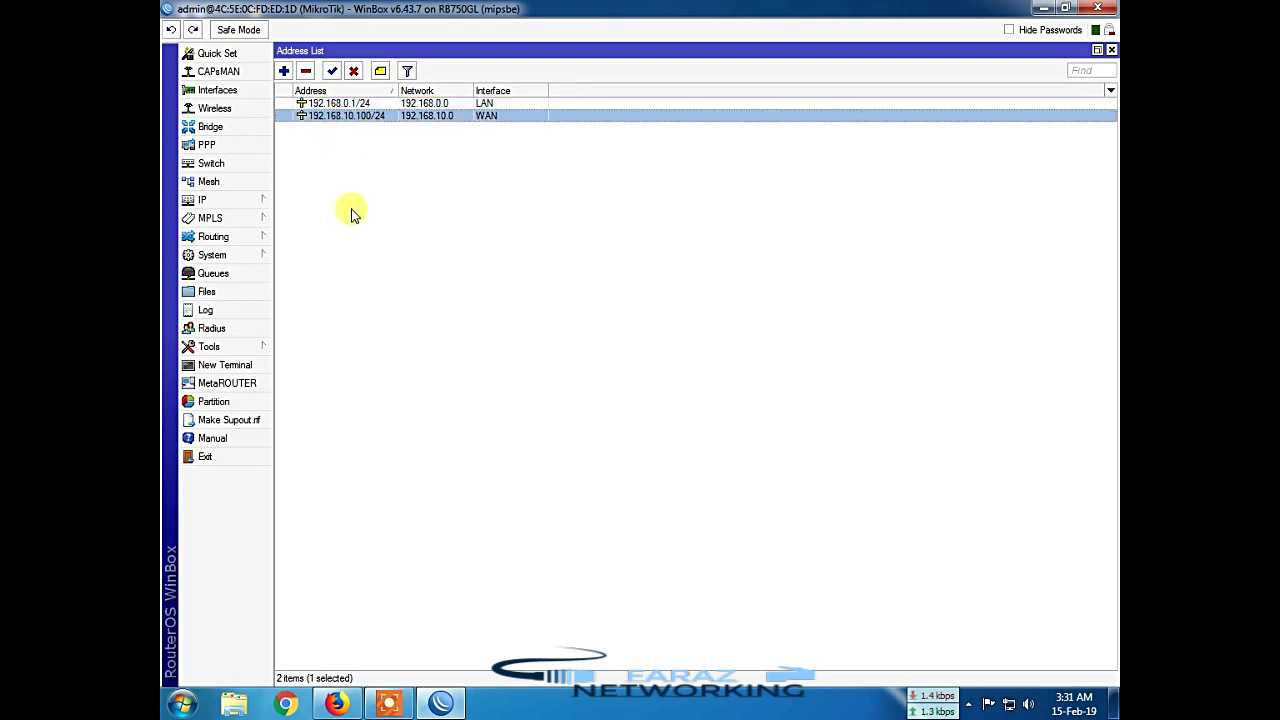
pyautogui.click(1097, 8)
pyautogui.click(337, 703)
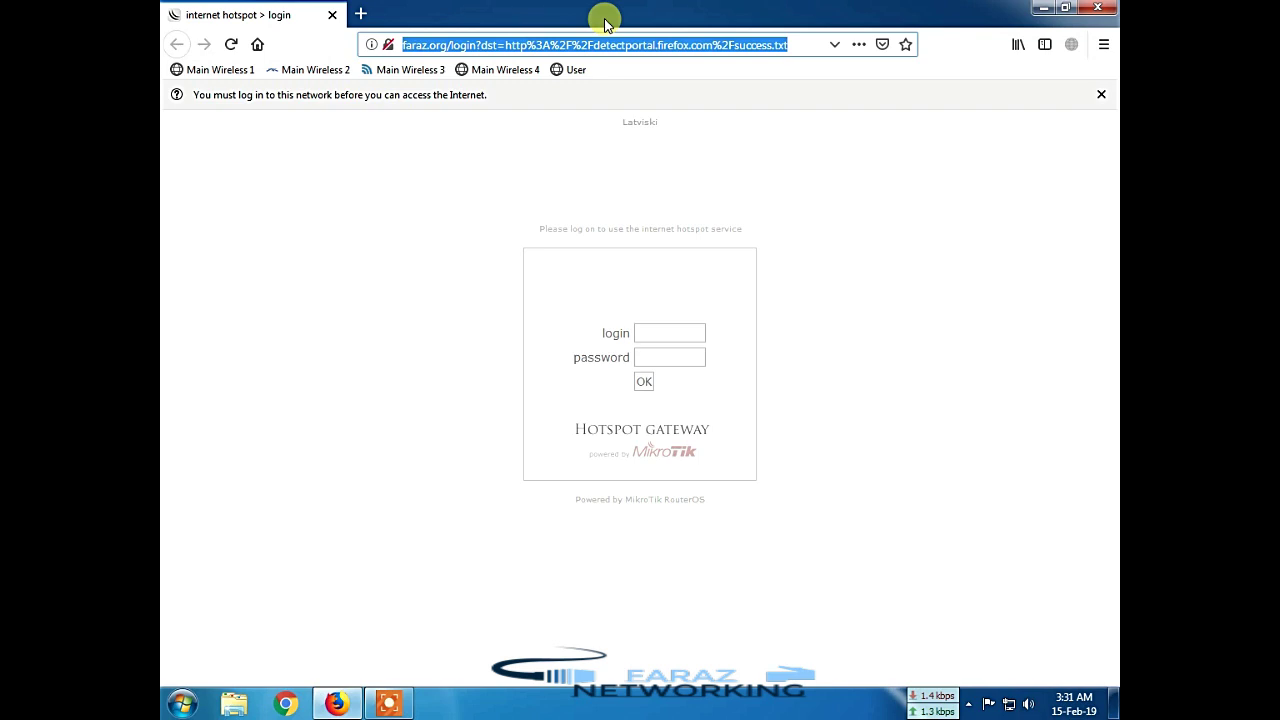
# Step: Load 192.168.0.1/userman in Firefox, which returns Error 404
pyautogui.write('192.1')
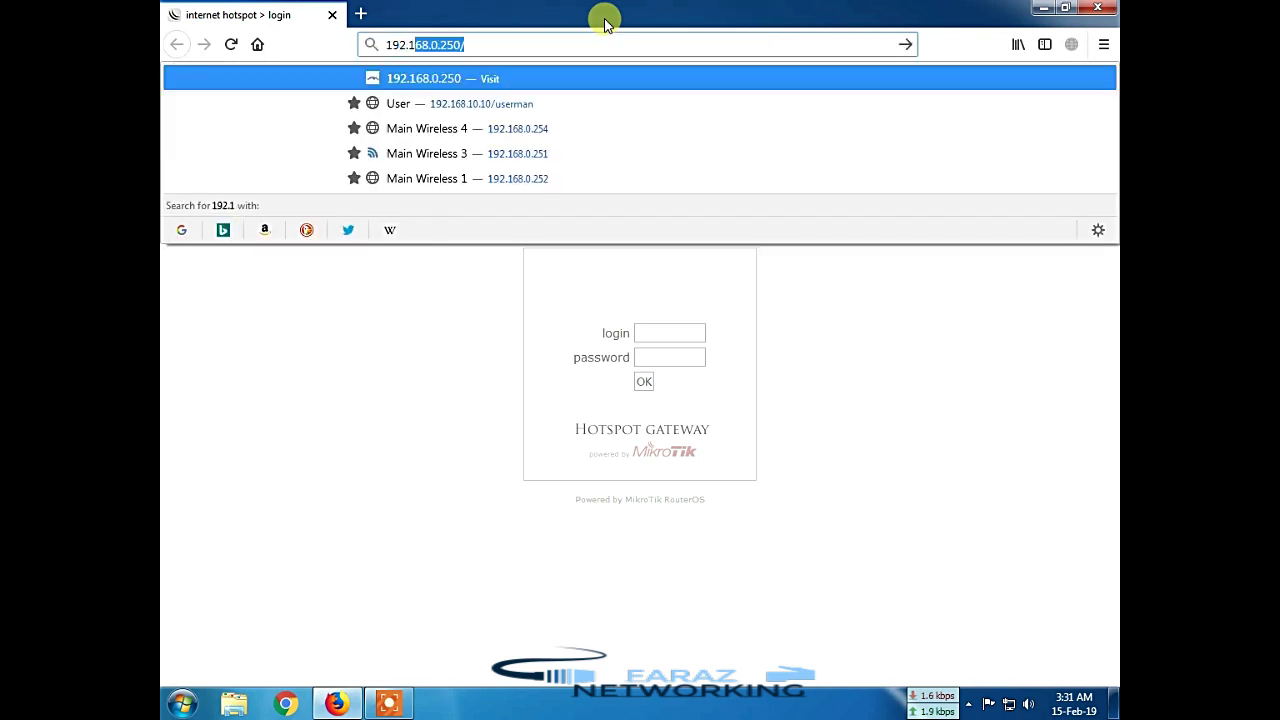
pyautogui.write('68.0.')
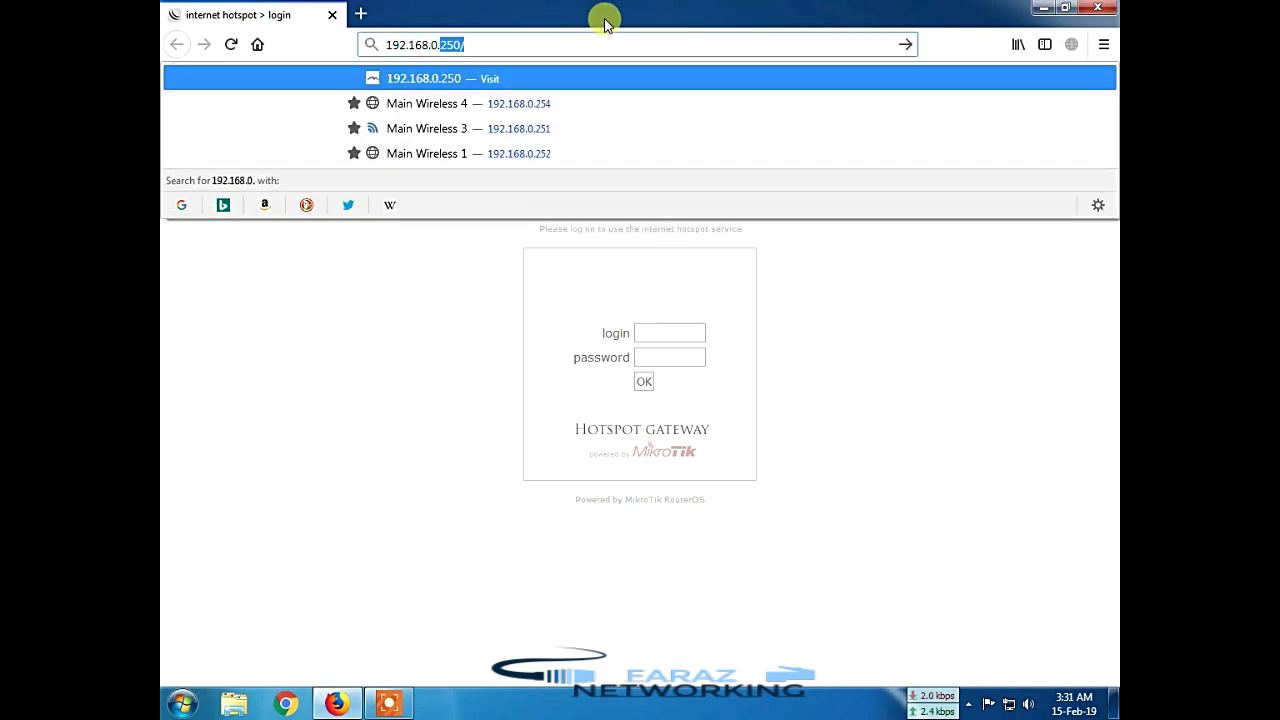
pyautogui.write('1/u')
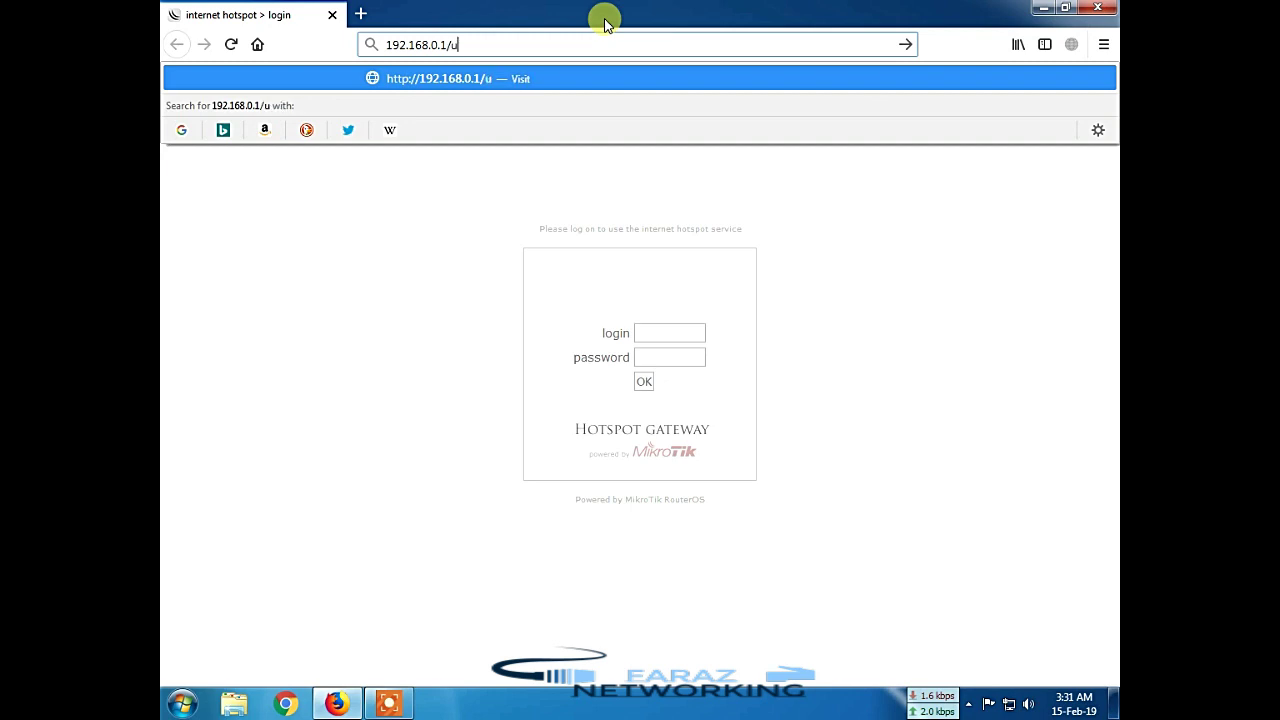
pyautogui.write('serm')
pyautogui.write('an')
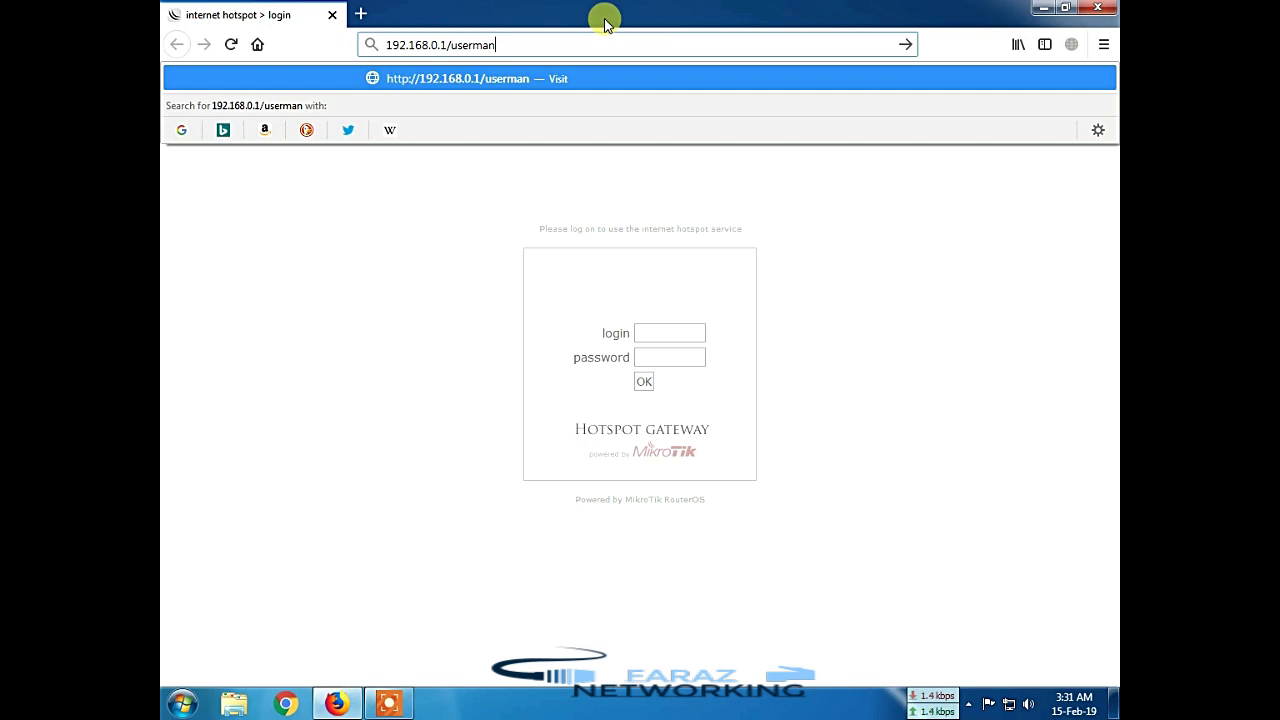
pyautogui.press('Return')
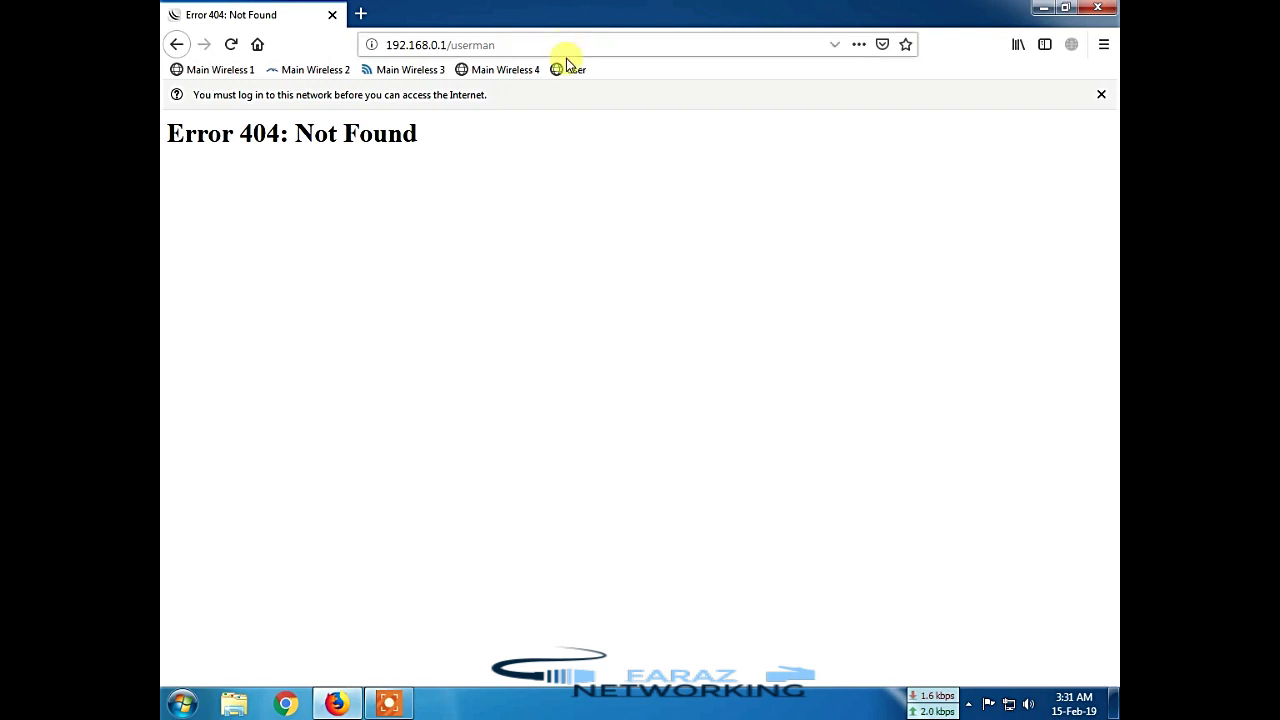
# Step: Enter 'faraz,org' in the address bar, getting a Secure Connection Failed page
pyautogui.click(566, 45)
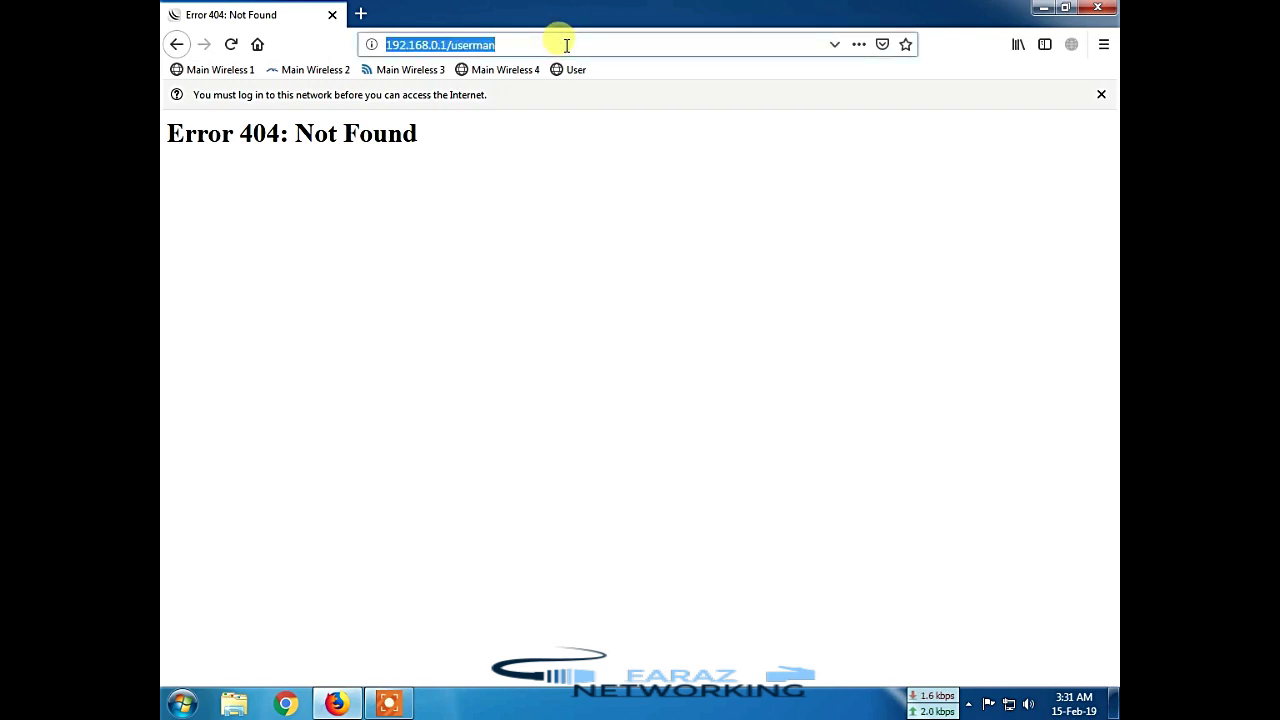
pyautogui.write('faraz')
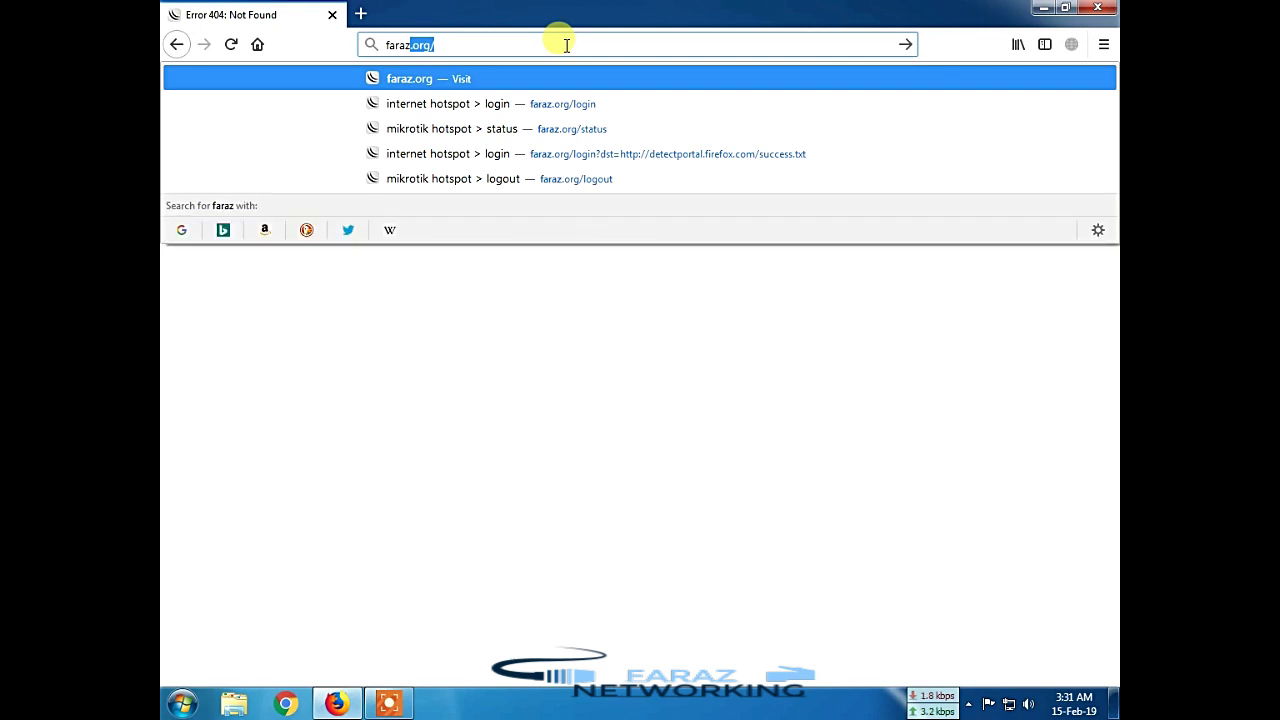
pyautogui.press('BackSpace')
pyautogui.write(',org')
pyautogui.press('Return')
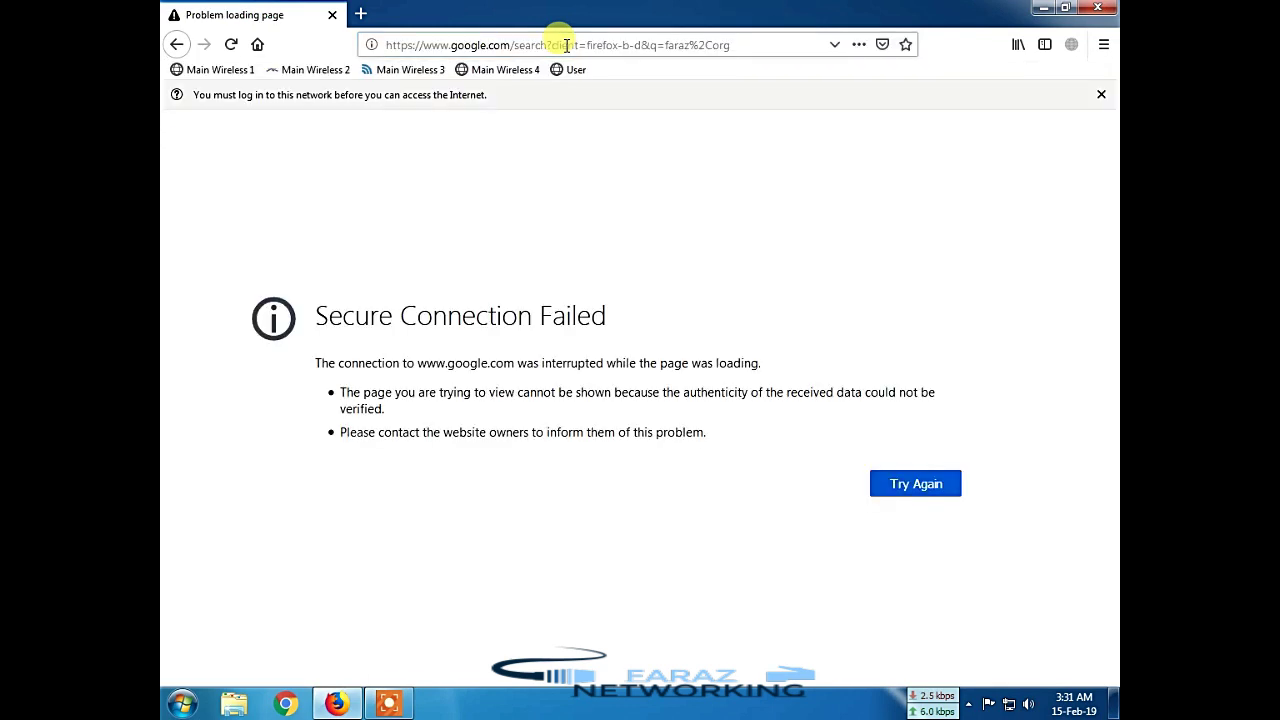
pyautogui.click(637, 44)
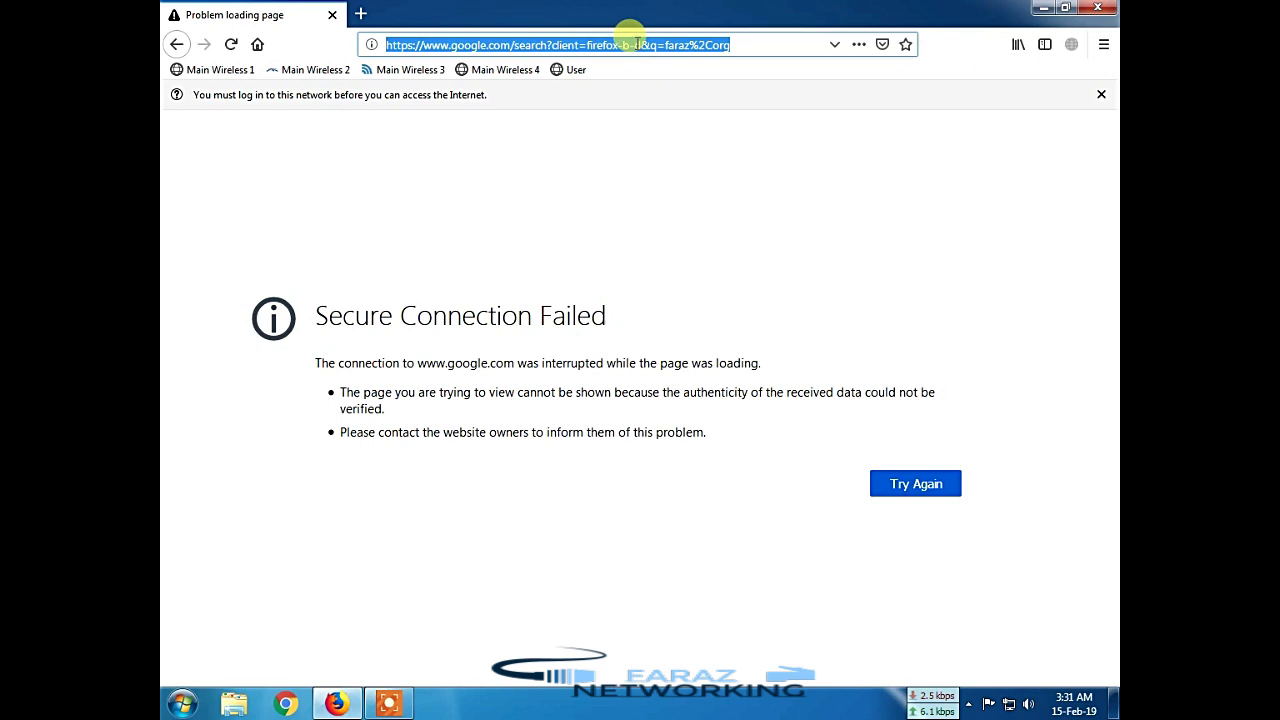
# Step: Log into the faraz.org hotspot page as admin, decline saving the password, and load the home page
pyautogui.write('fara')
pyautogui.press('Return')
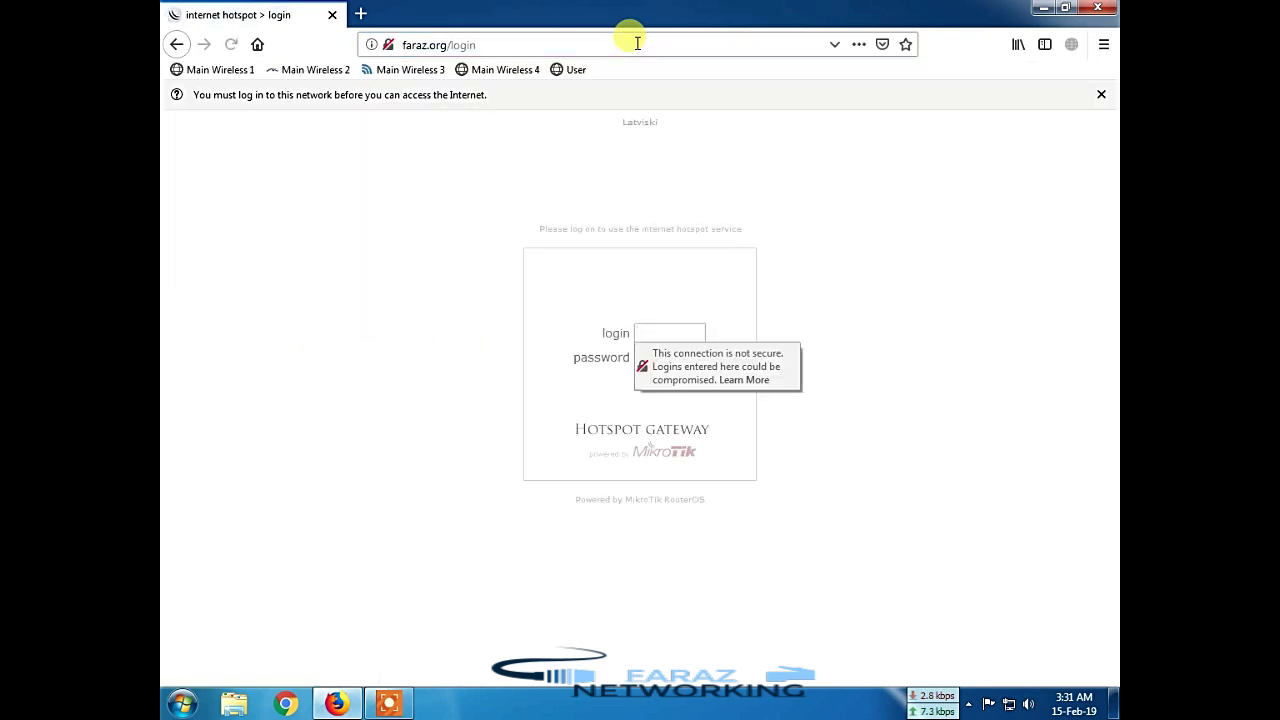
pyautogui.click(673, 332)
pyautogui.write('admin')
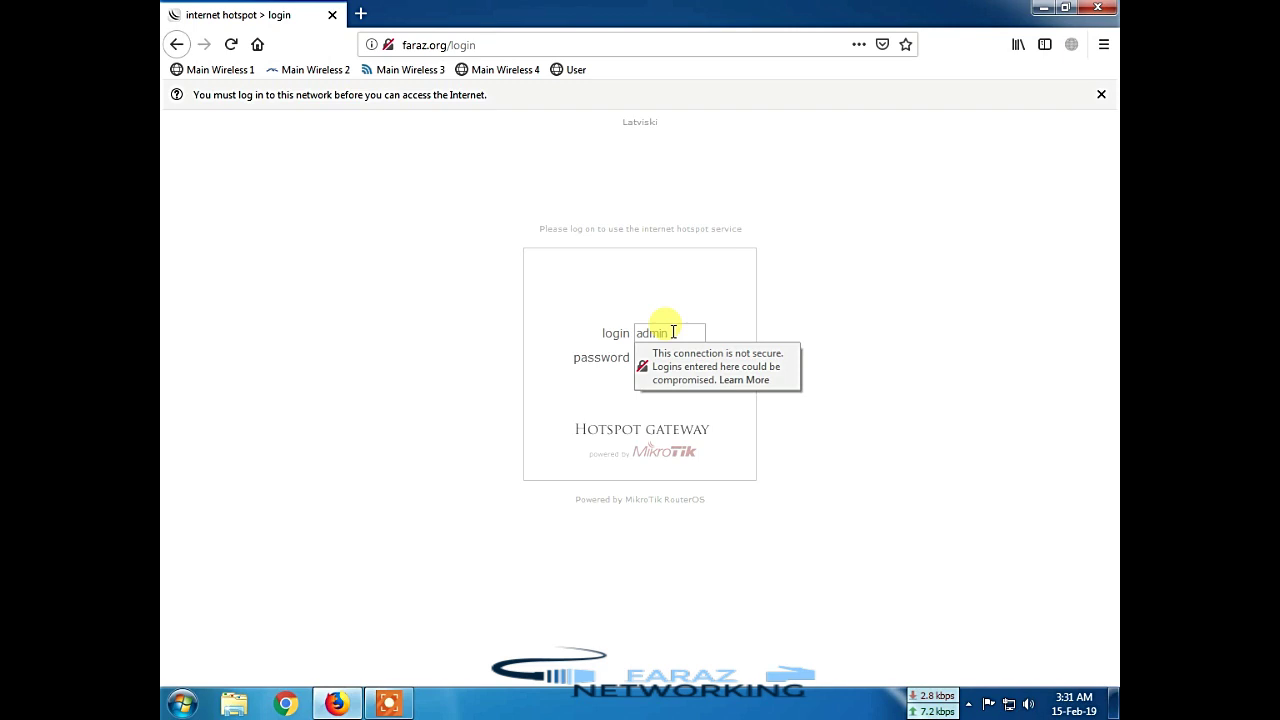
pyautogui.press('Tab')
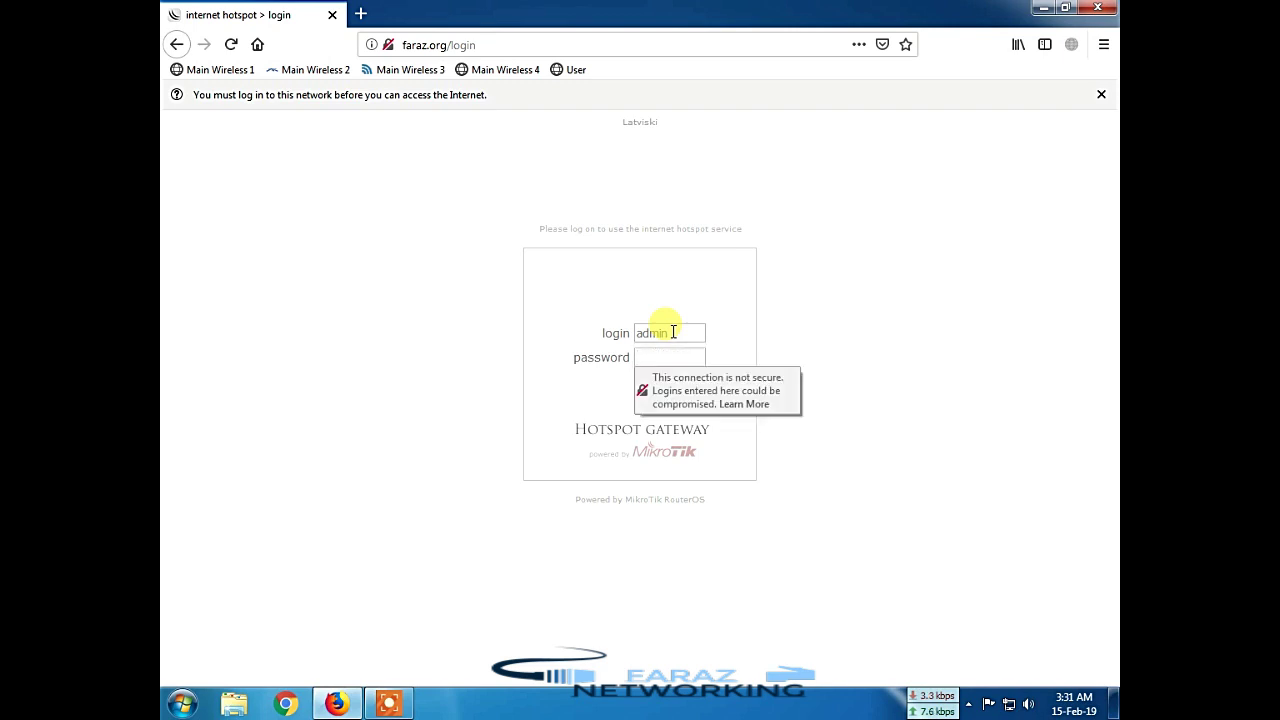
pyautogui.write('•••••')
pyautogui.press('Return')
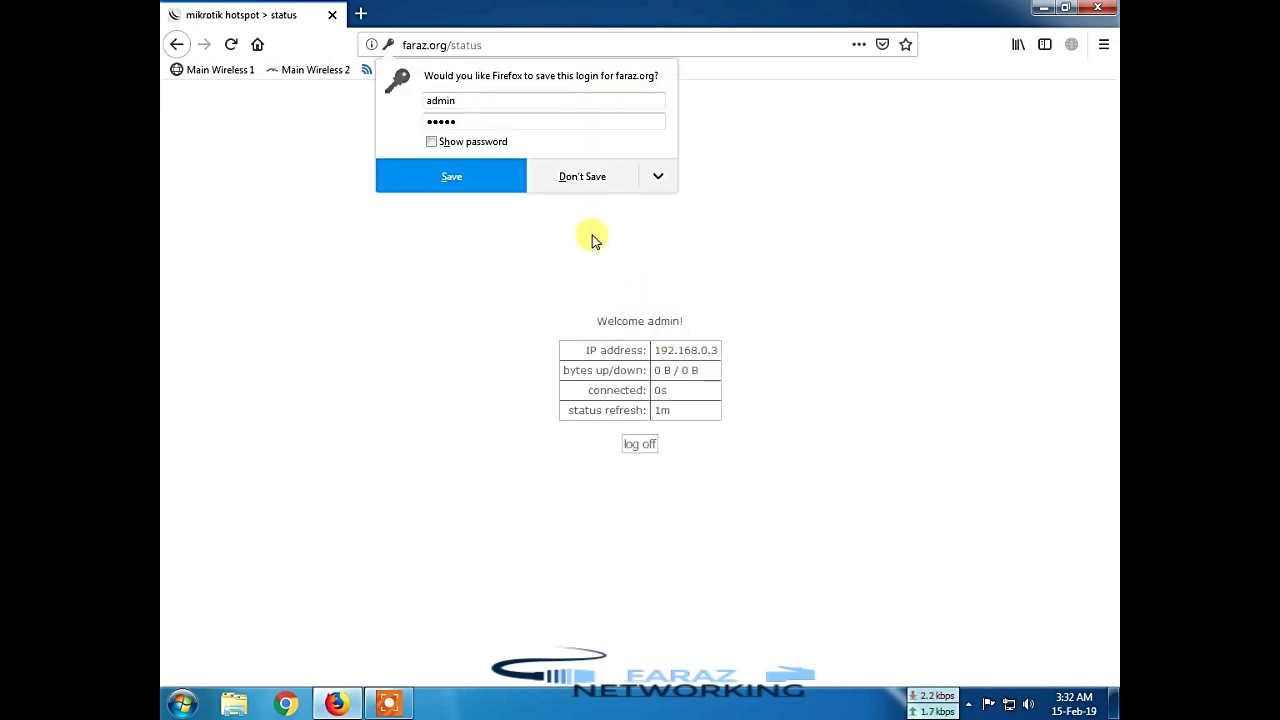
pyautogui.click(590, 178)
pyautogui.click(256, 46)
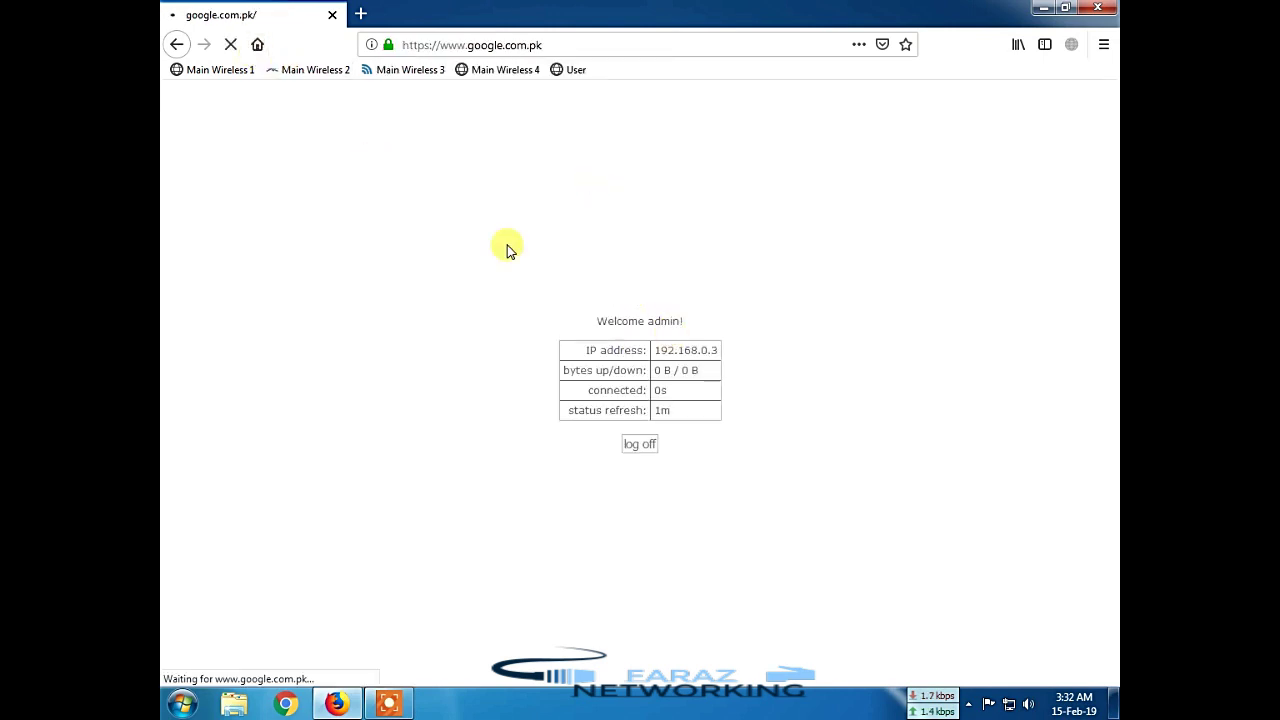
pyautogui.click(592, 45)
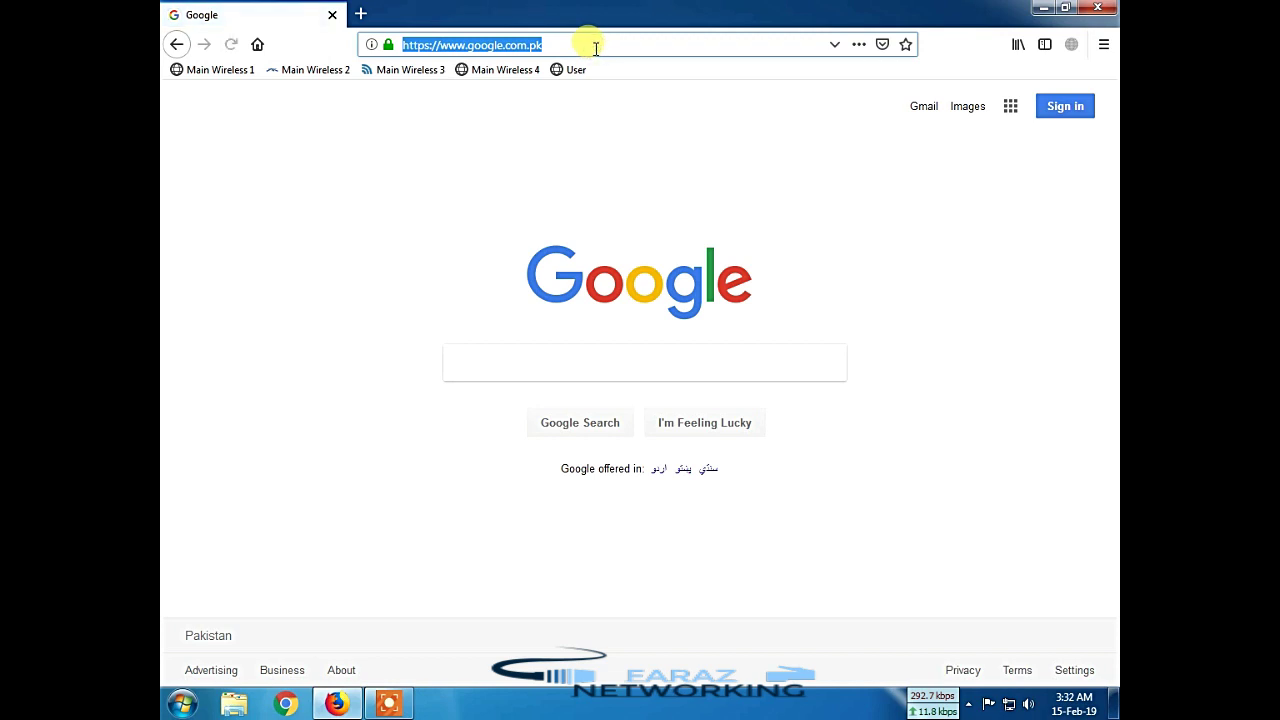
# Step: Retry 192.168.0.1/userman, then open User Manager at 192.168.10.100/userman instead
pyautogui.write('192.168')
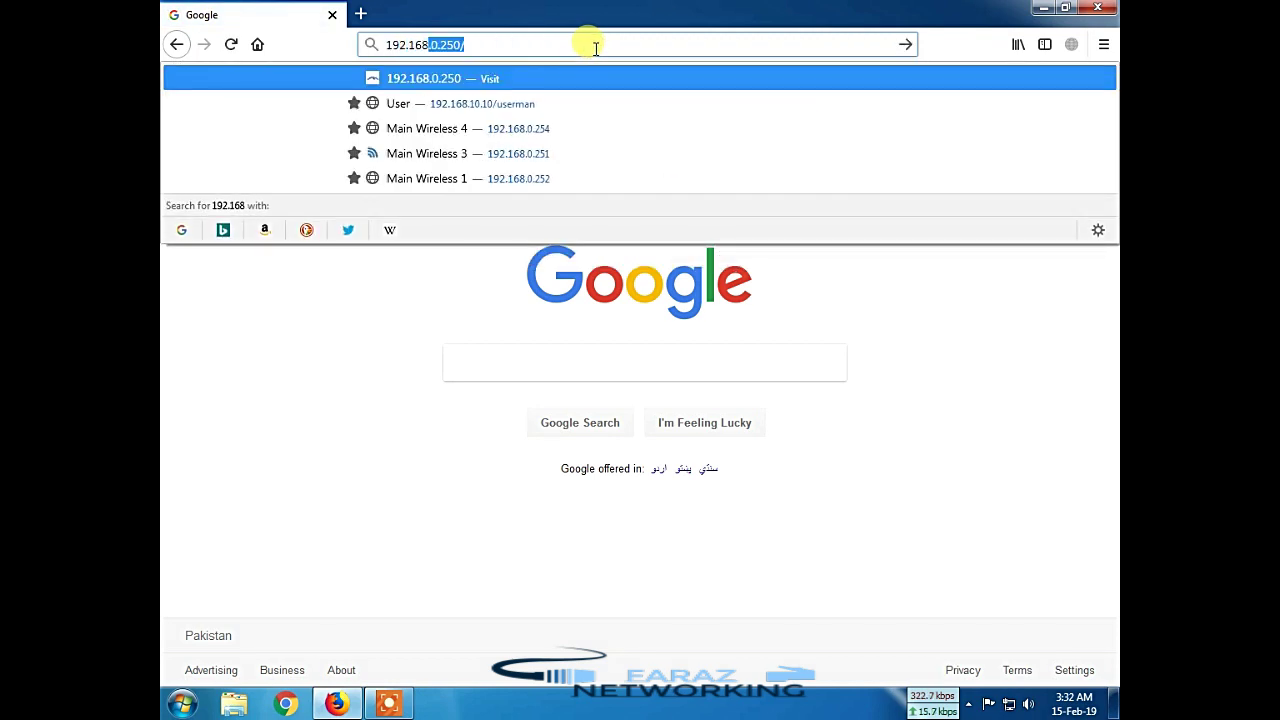
pyautogui.write('.')
pyautogui.write('0.')
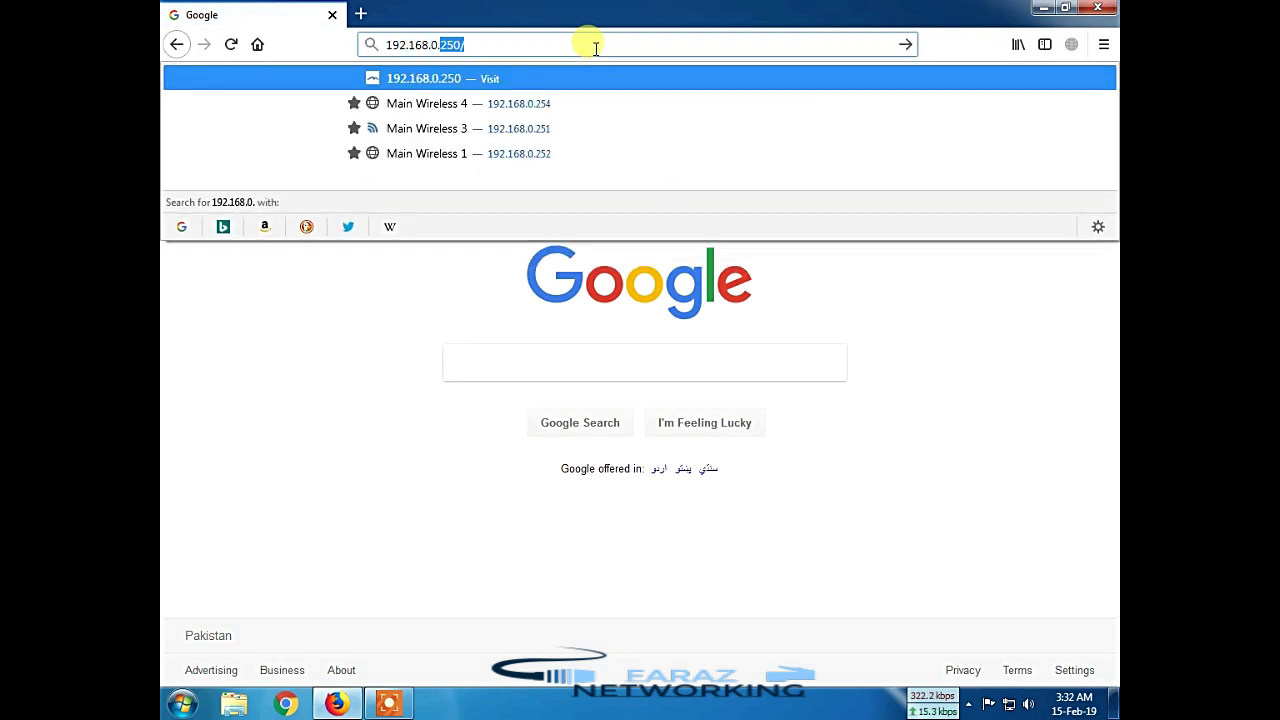
pyautogui.write('1/user')
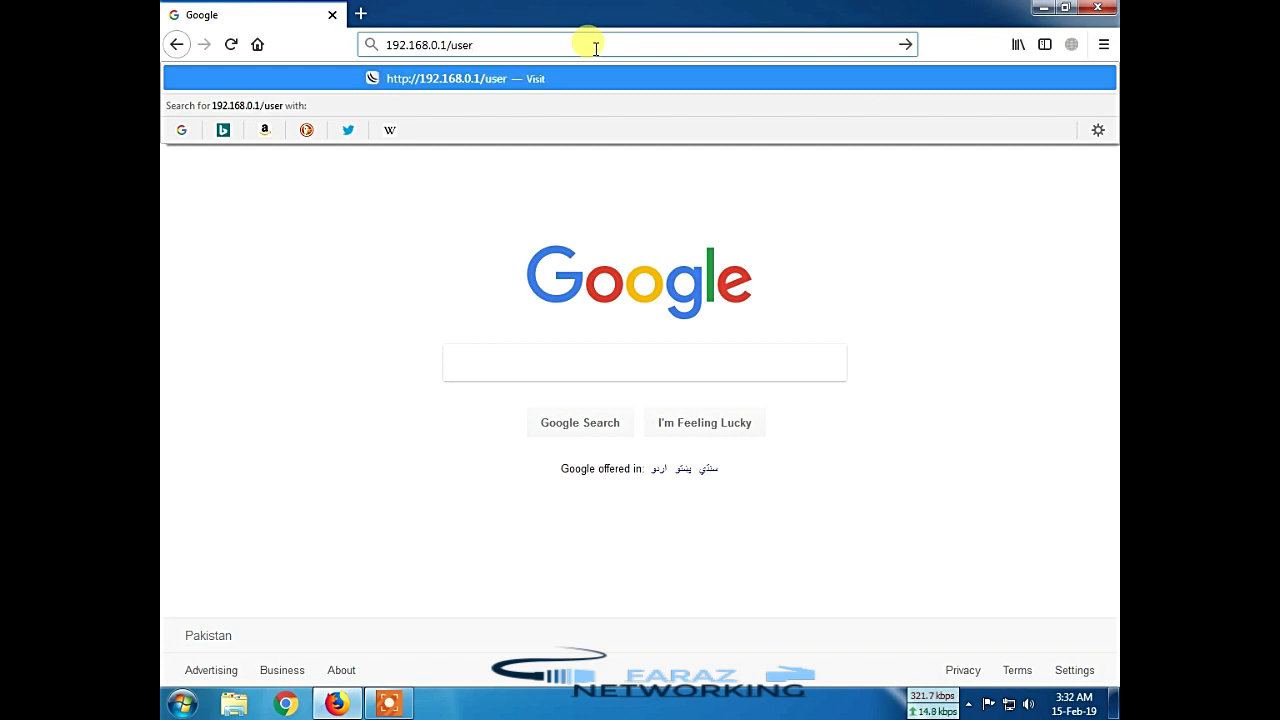
pyautogui.write('man')
pyautogui.press('Return')
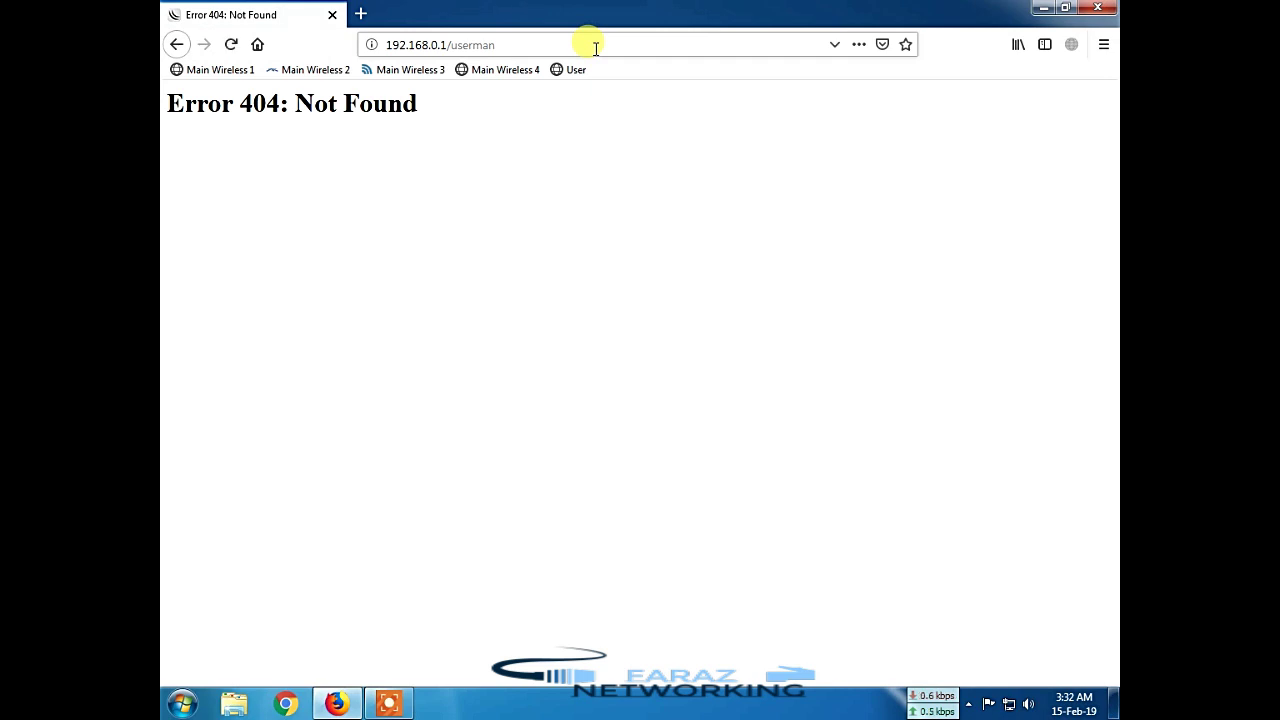
pyautogui.click(571, 46)
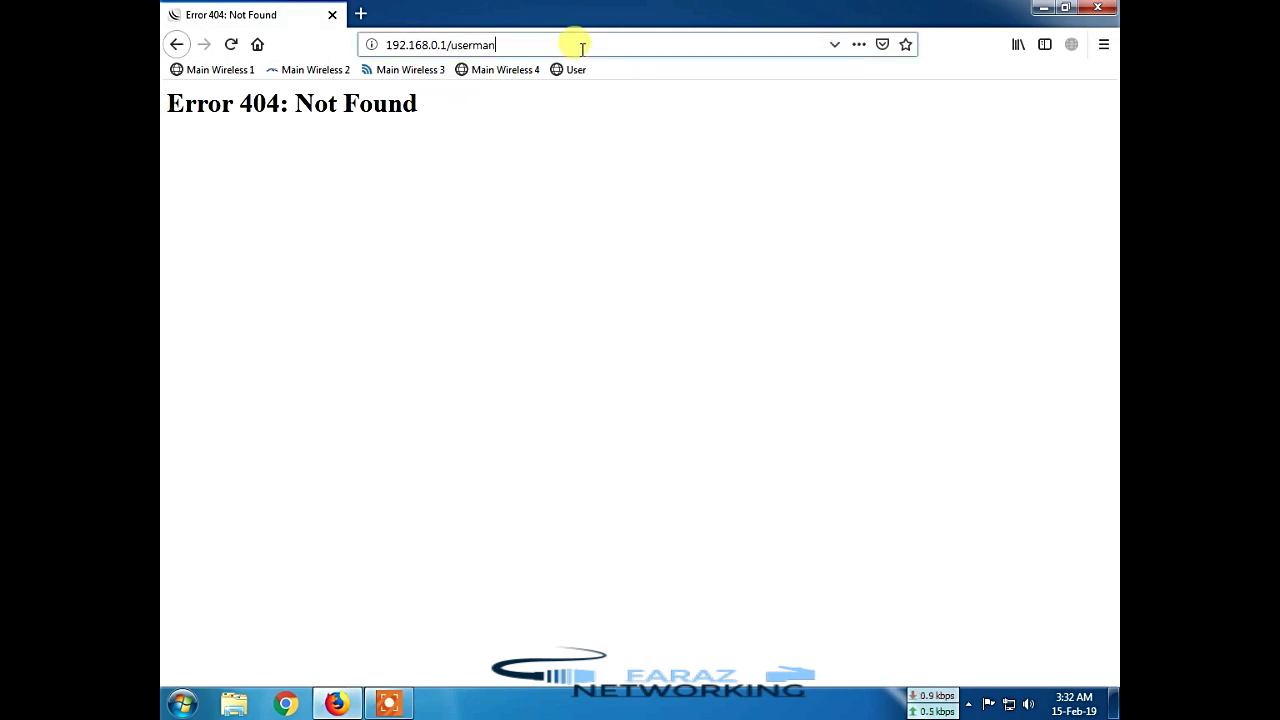
pyautogui.write('1')
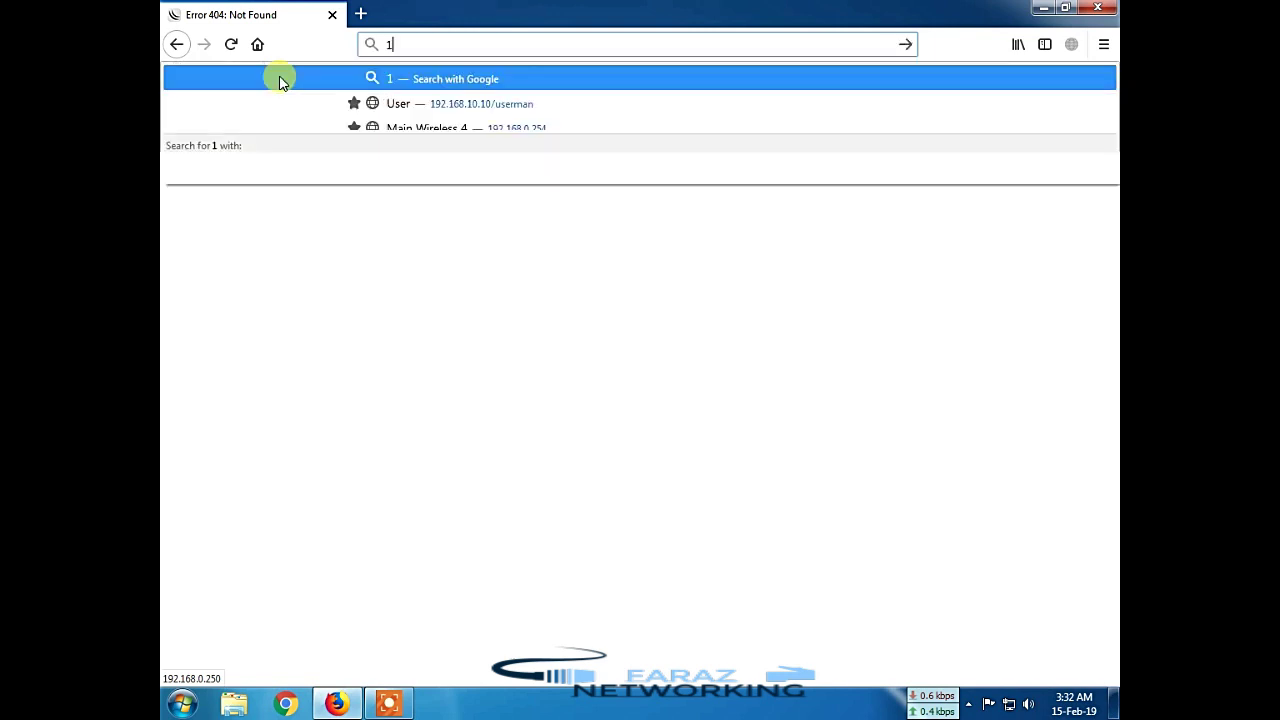
pyautogui.write('92.168.1')
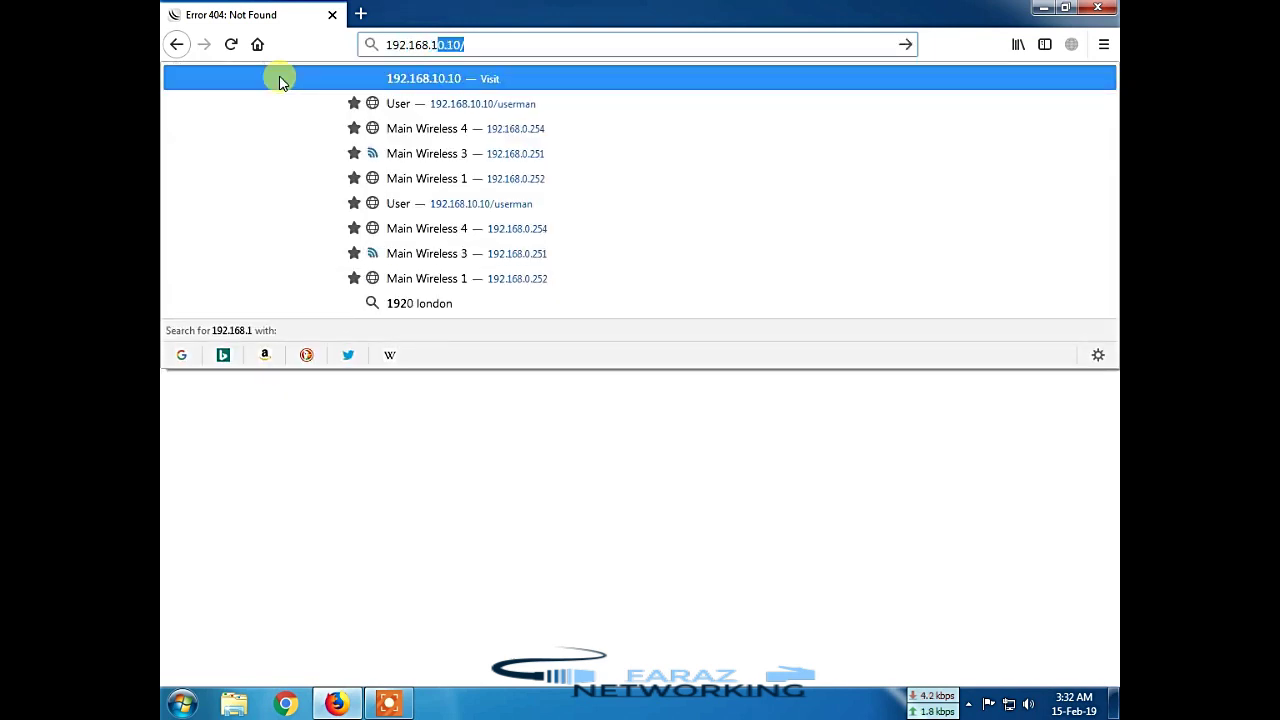
pyautogui.write('0.100')
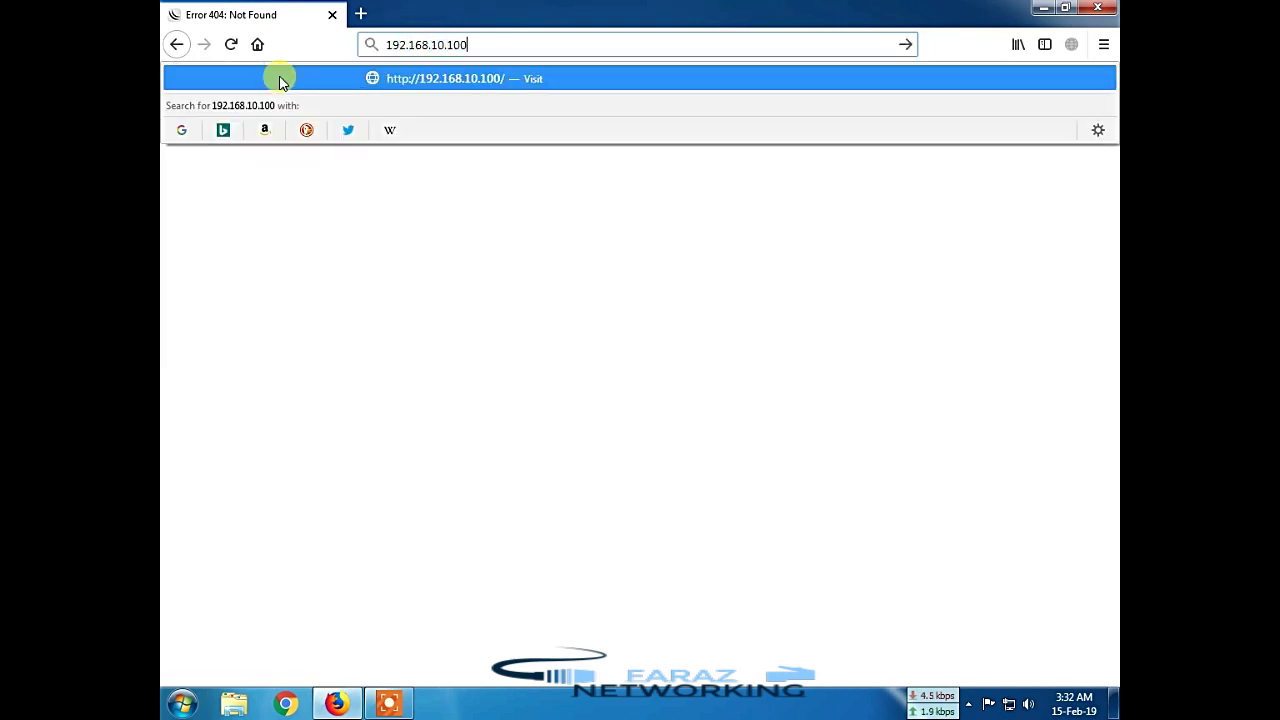
pyautogui.write('/userman')
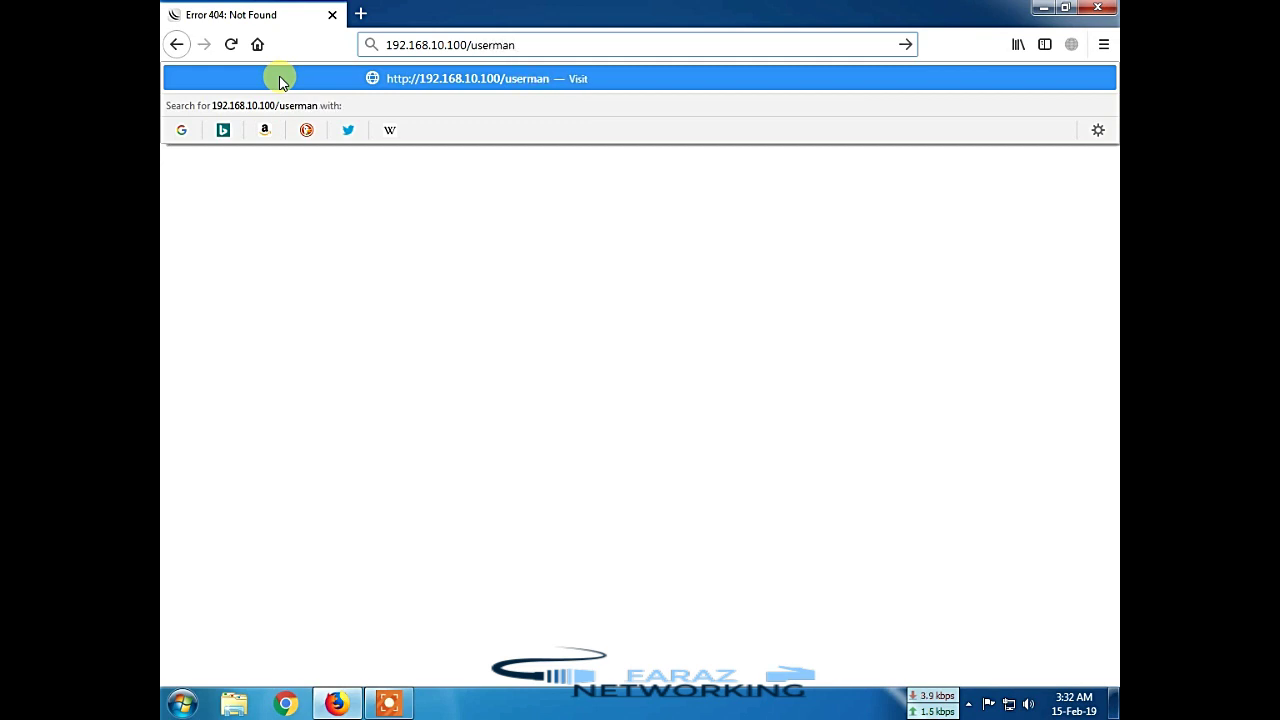
pyautogui.press('Return')
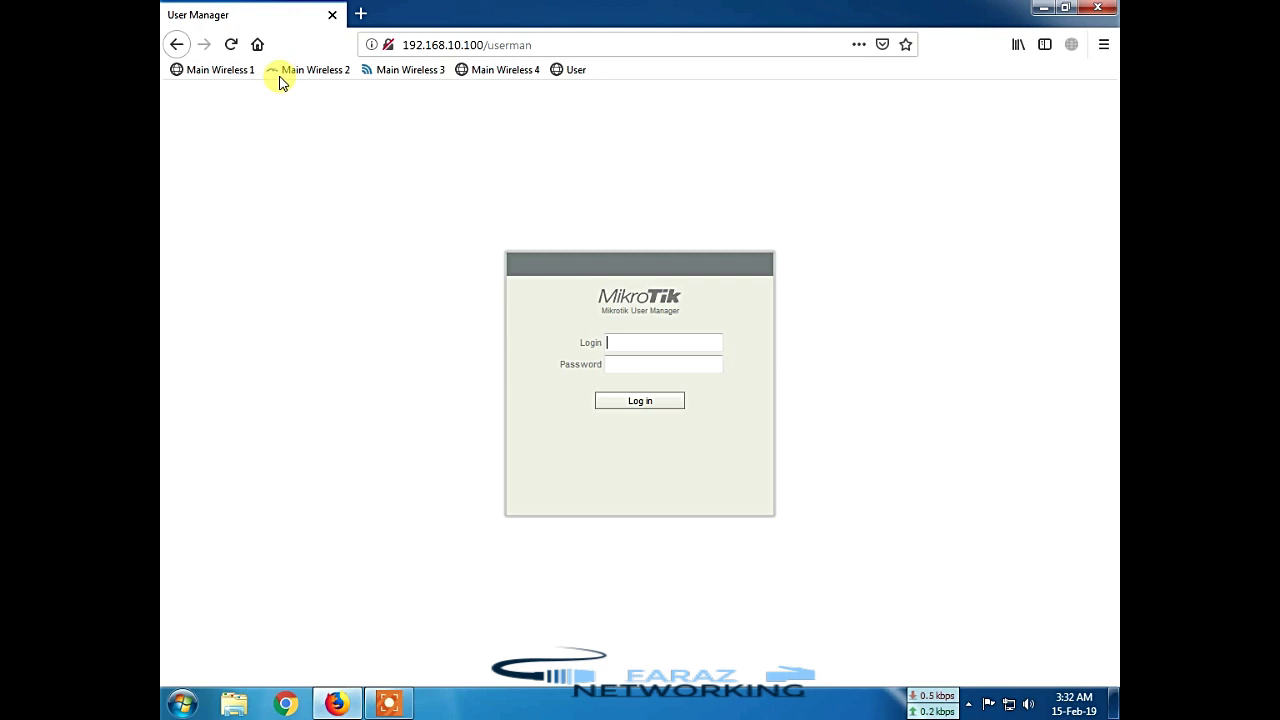
# Step: Log into User Manager as admin and start adding an entry on the Routers page
pyautogui.click(483, 44)
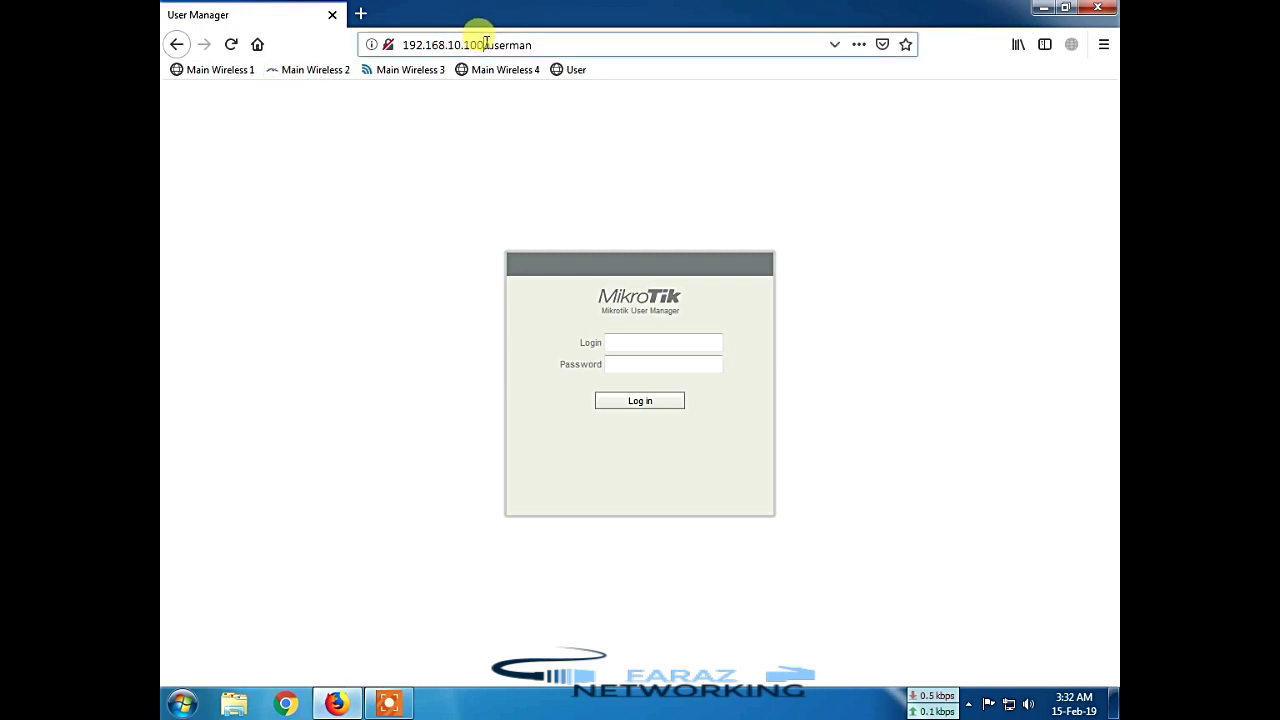
pyautogui.moveTo(483, 44); pyautogui.dragTo(394, 44)
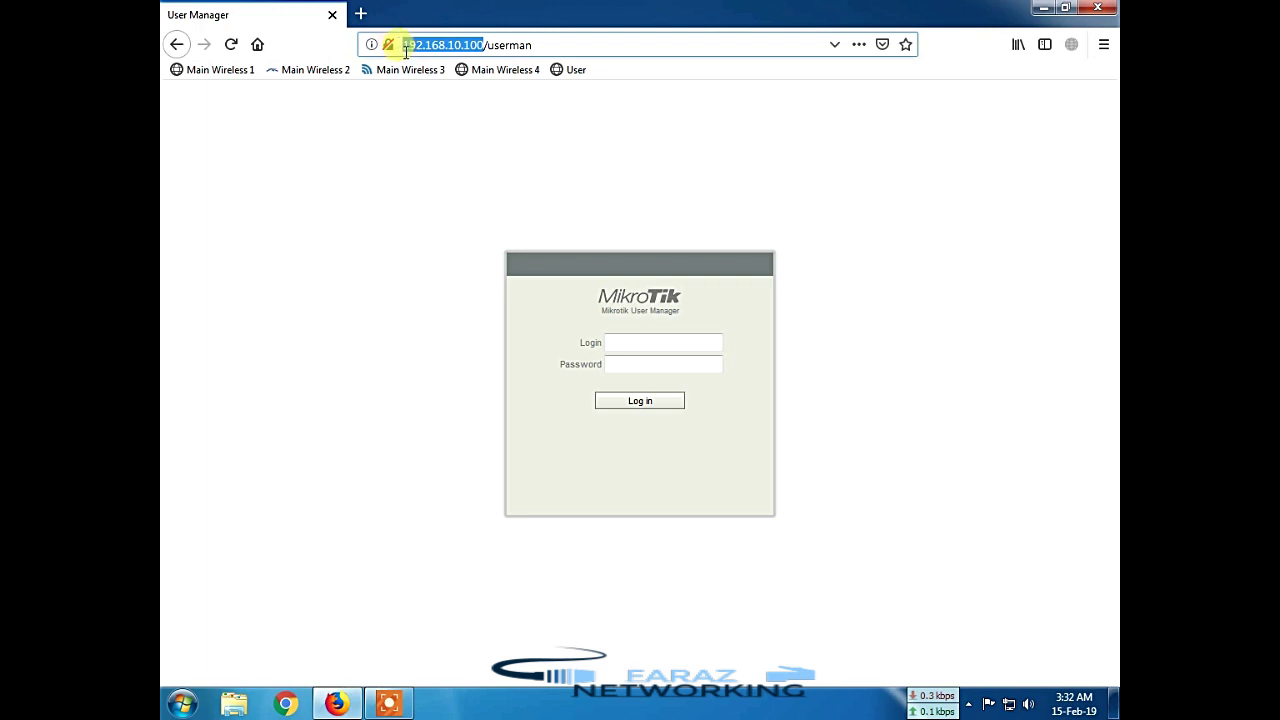
pyautogui.click(485, 46)
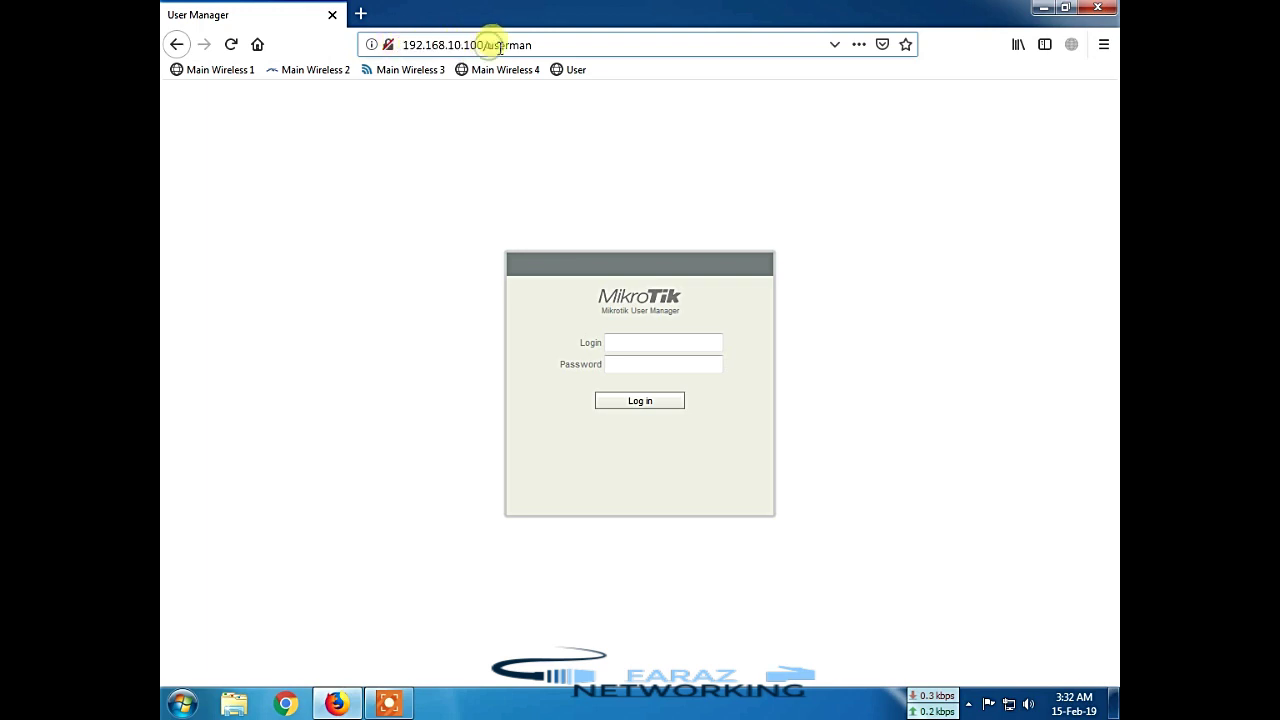
pyautogui.click(555, 48)
pyautogui.click(634, 347)
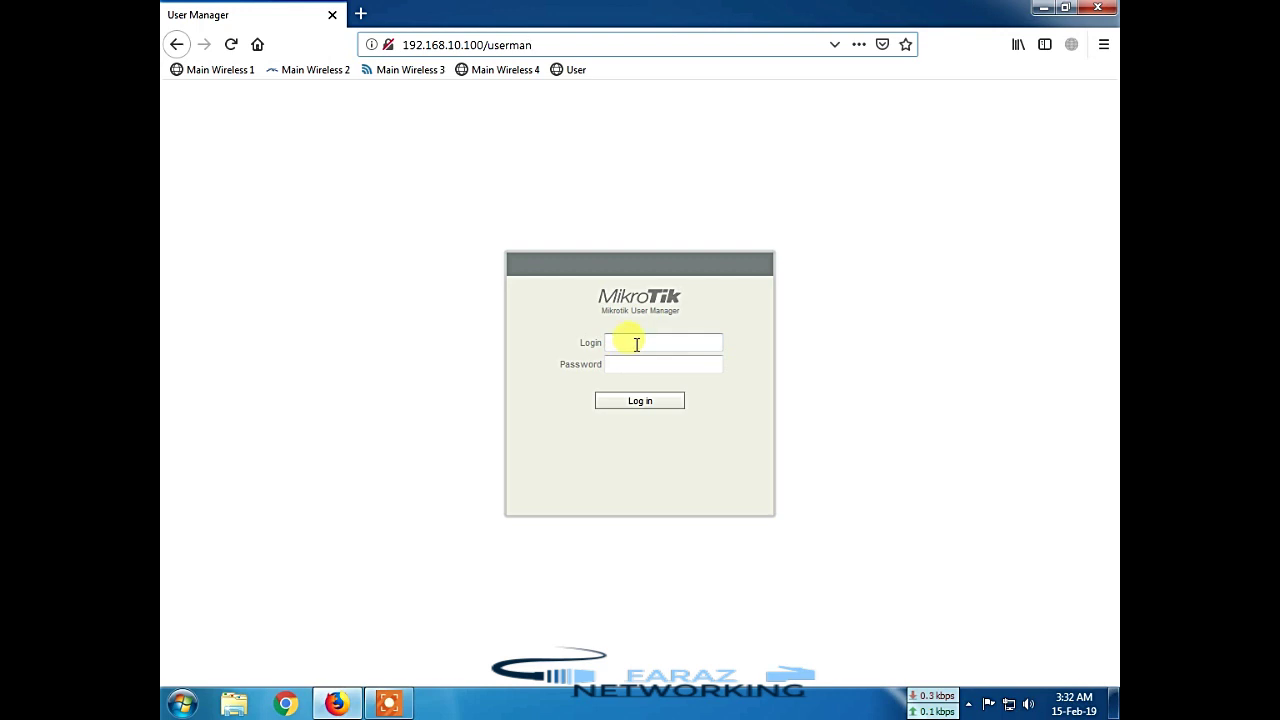
pyautogui.click(635, 344)
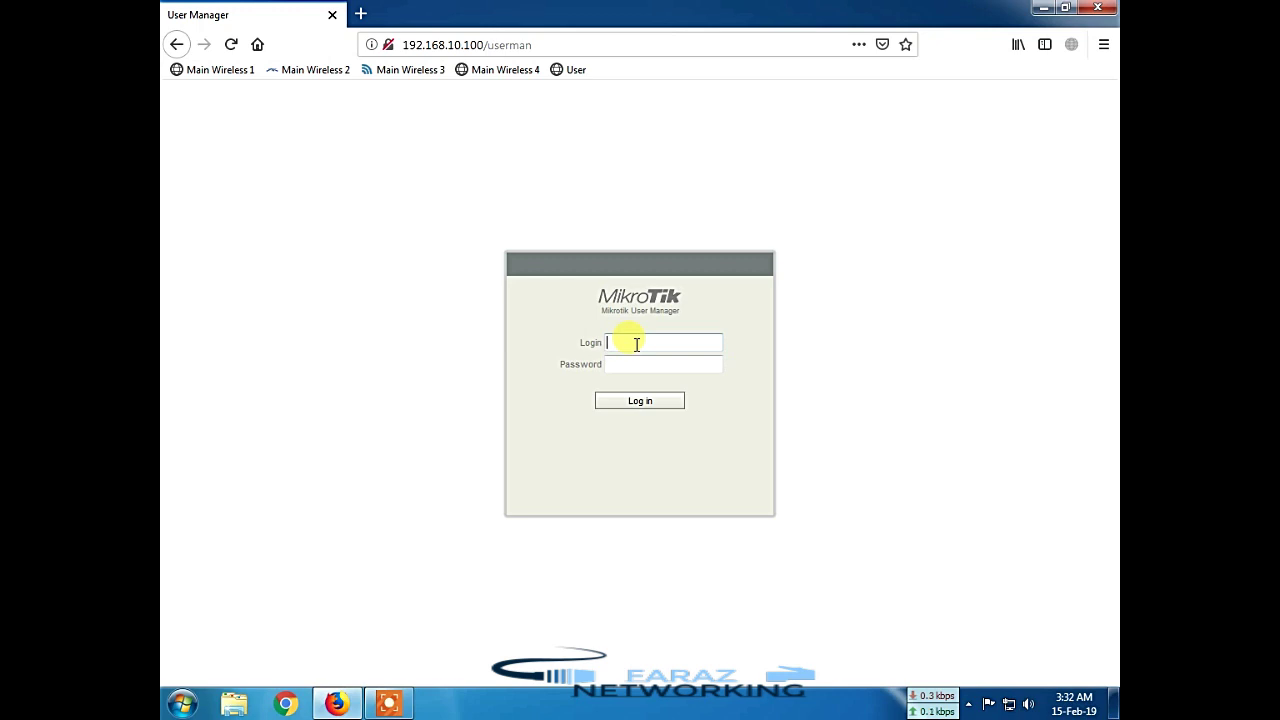
pyautogui.write('admin')
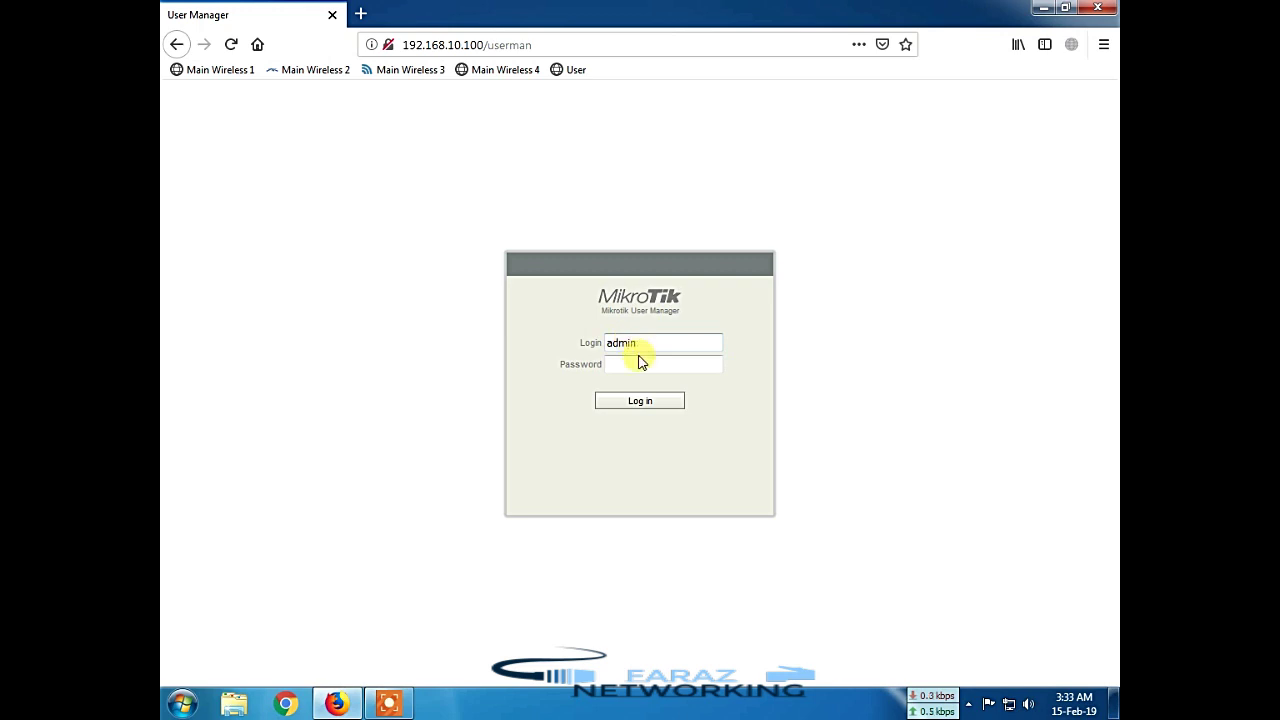
pyautogui.click(646, 406)
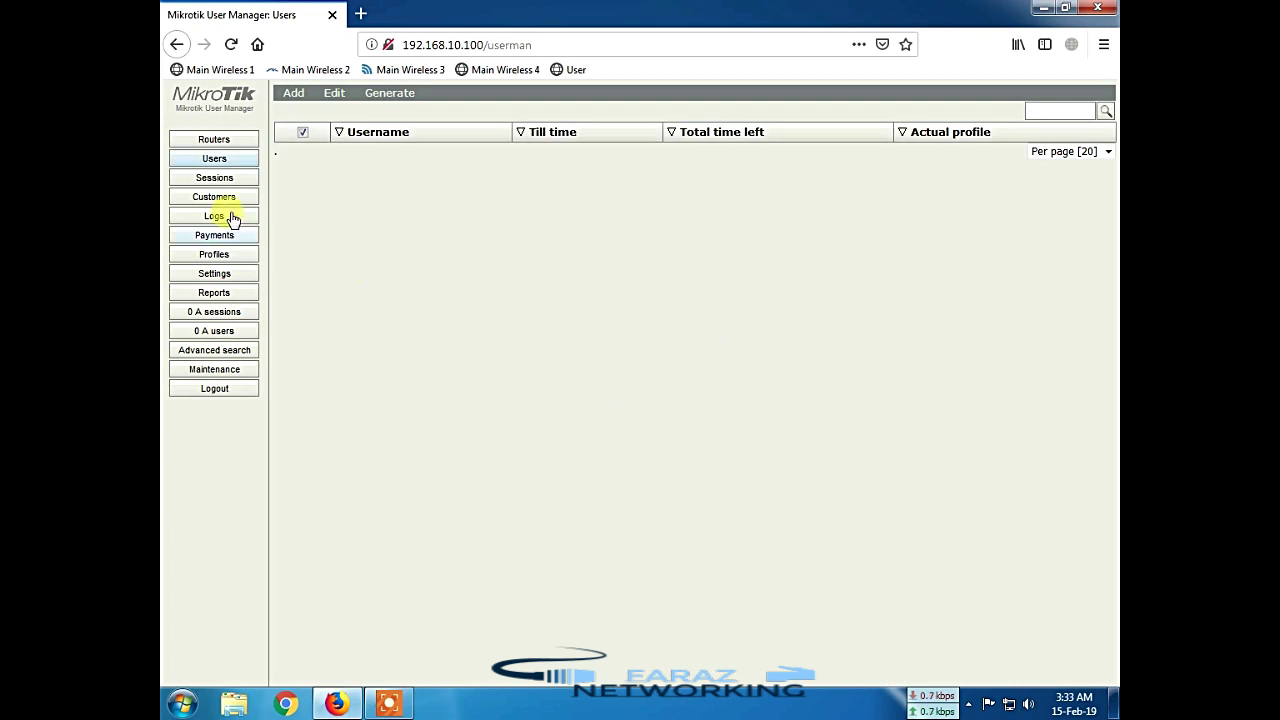
pyautogui.click(212, 140)
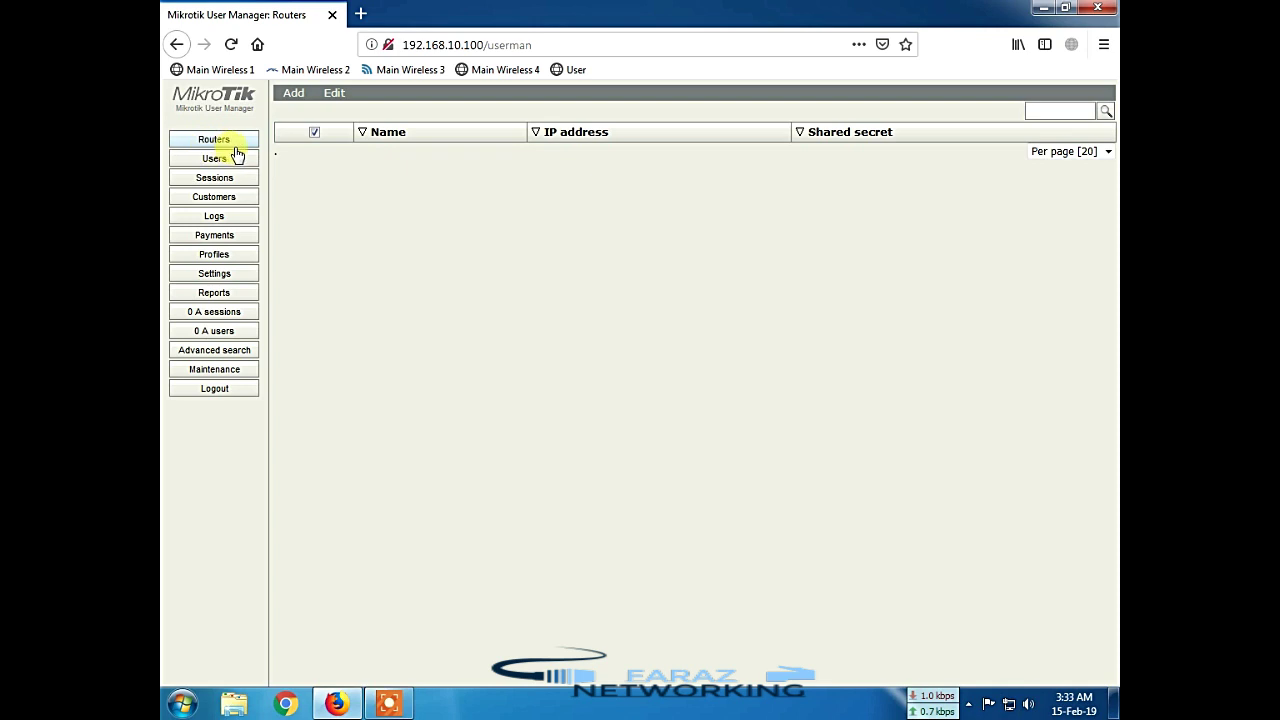
pyautogui.click(296, 94)
# Step: Add a new router named Faraz with IP address 127.0.0.1 and enter its shared secret
pyautogui.click(299, 112)
pyautogui.click(665, 274)
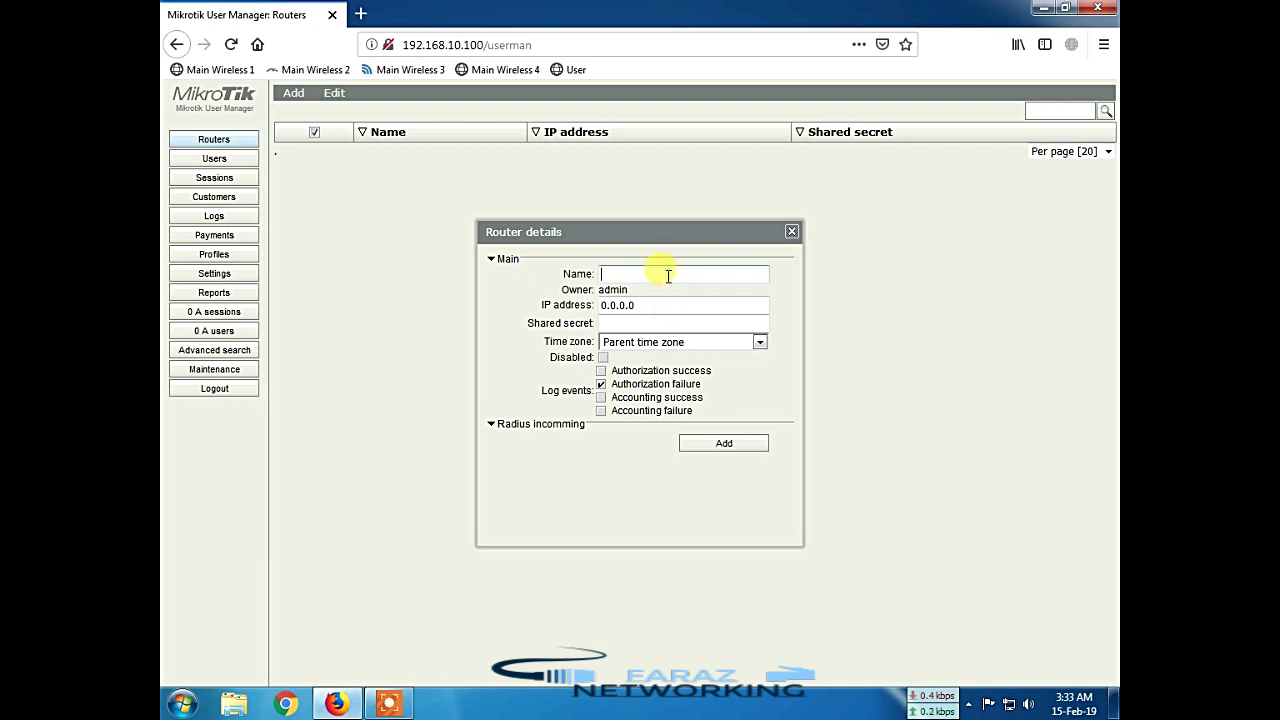
pyautogui.write('Faraz')
pyautogui.press('Tab')
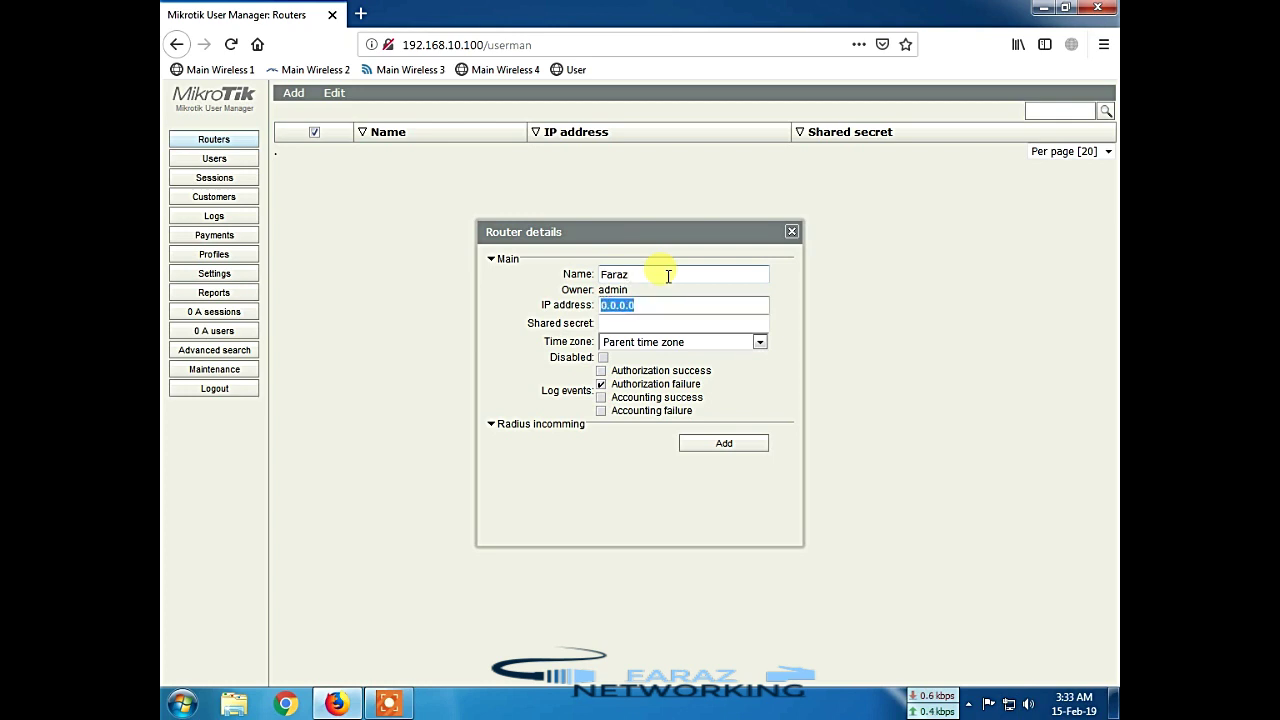
pyautogui.write('12')
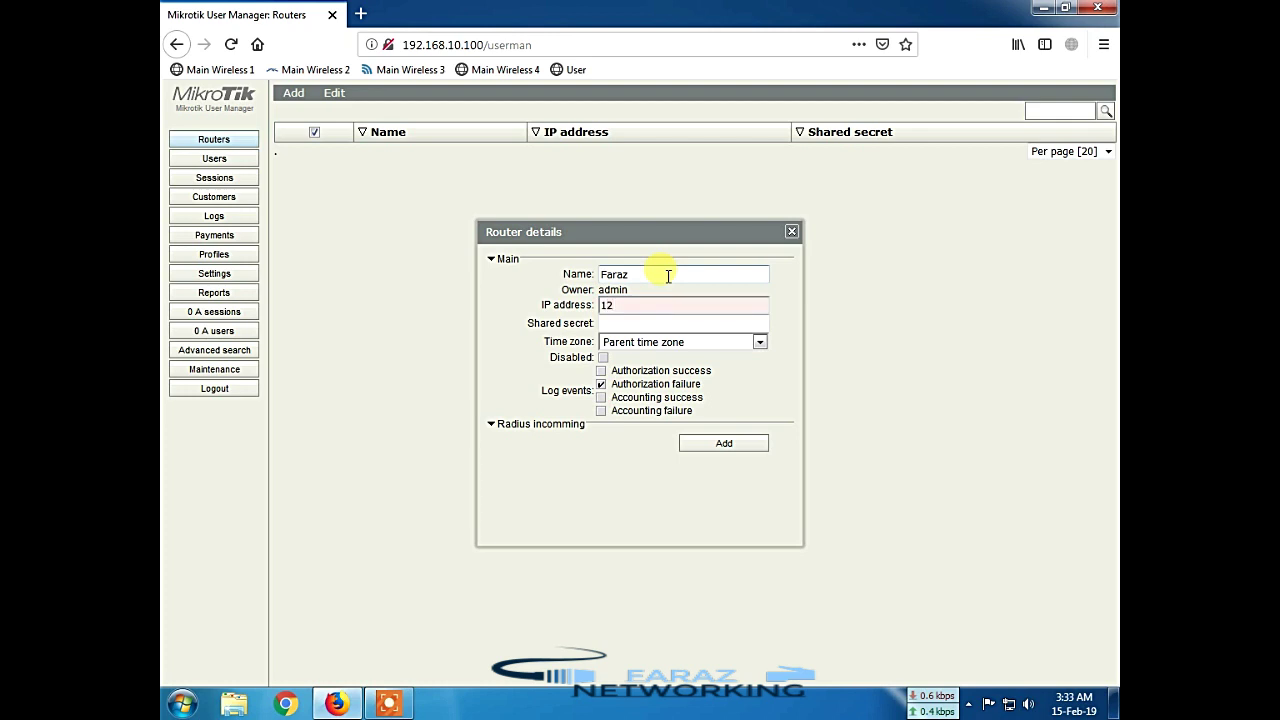
pyautogui.write('7.0.0.1')
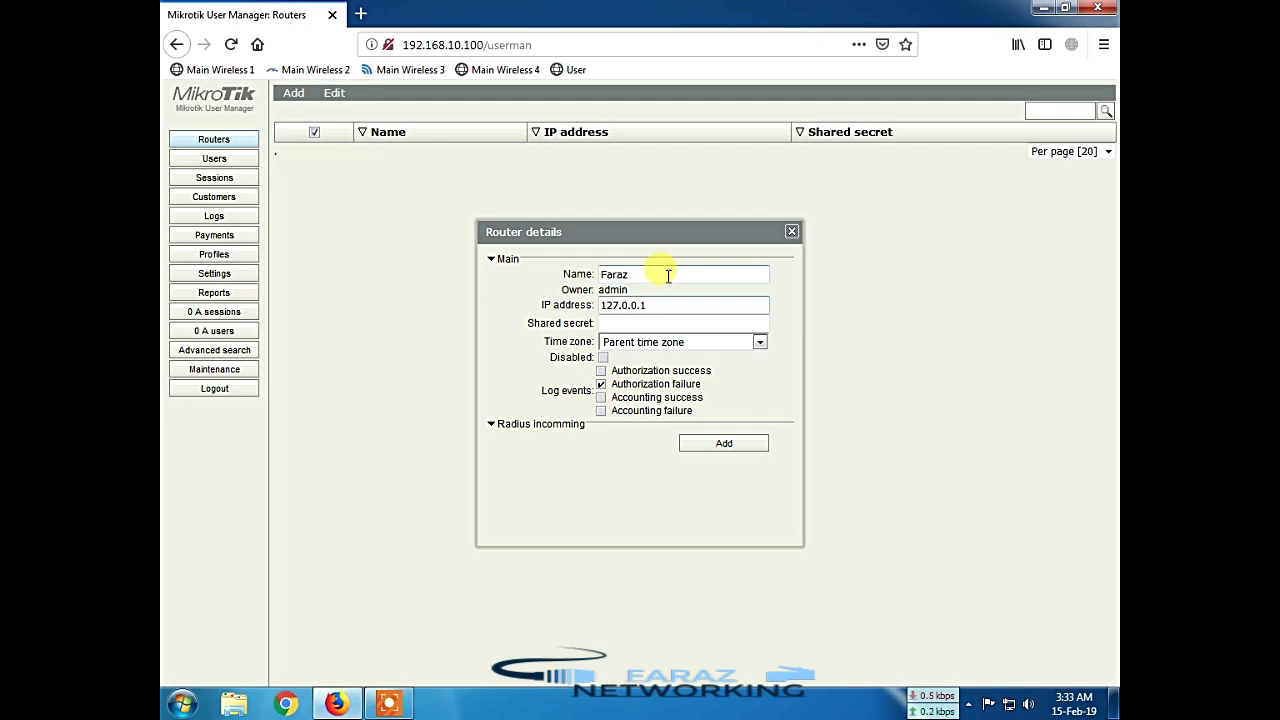
pyautogui.click(654, 324)
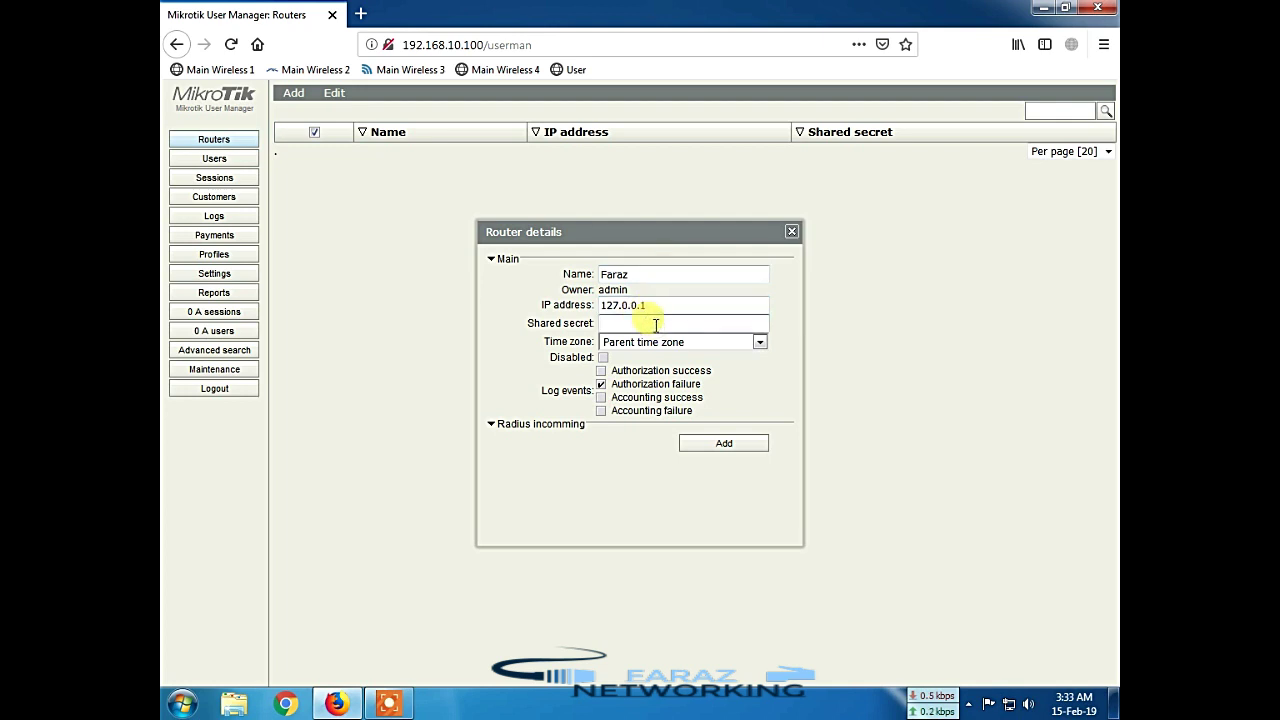
pyautogui.write('12345')
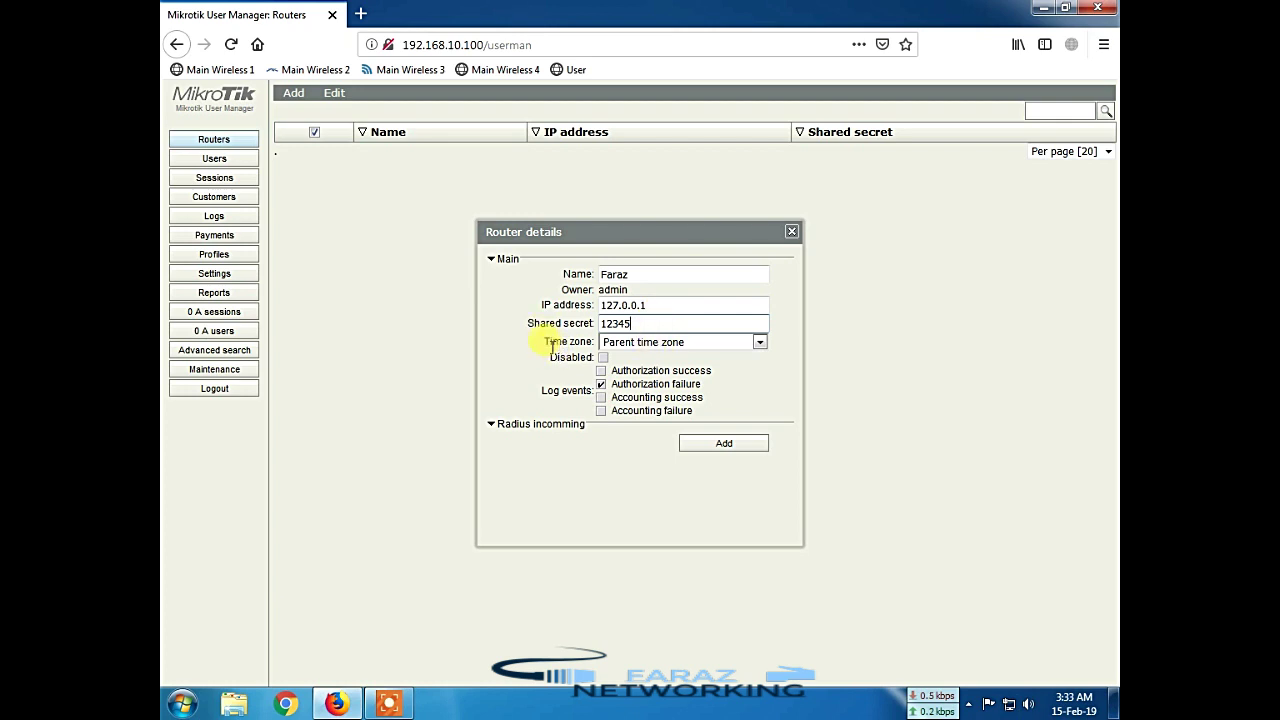
pyautogui.moveTo(544, 342)
pyautogui.mouseDown()
pyautogui.moveTo(606, 343)
pyautogui.moveTo(549, 342)
pyautogui.mouseUp()
pyautogui.click(549, 342)
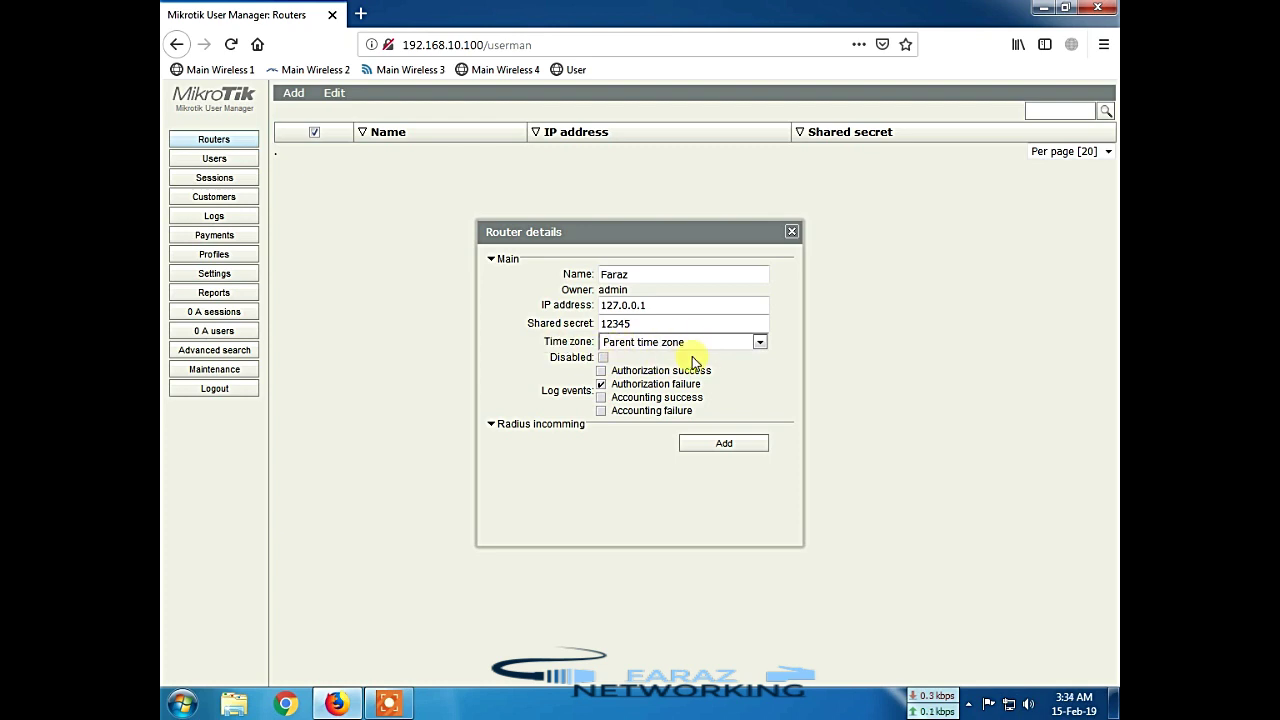
# Step: Set the router's time zone to +05:00
pyautogui.click(701, 345)
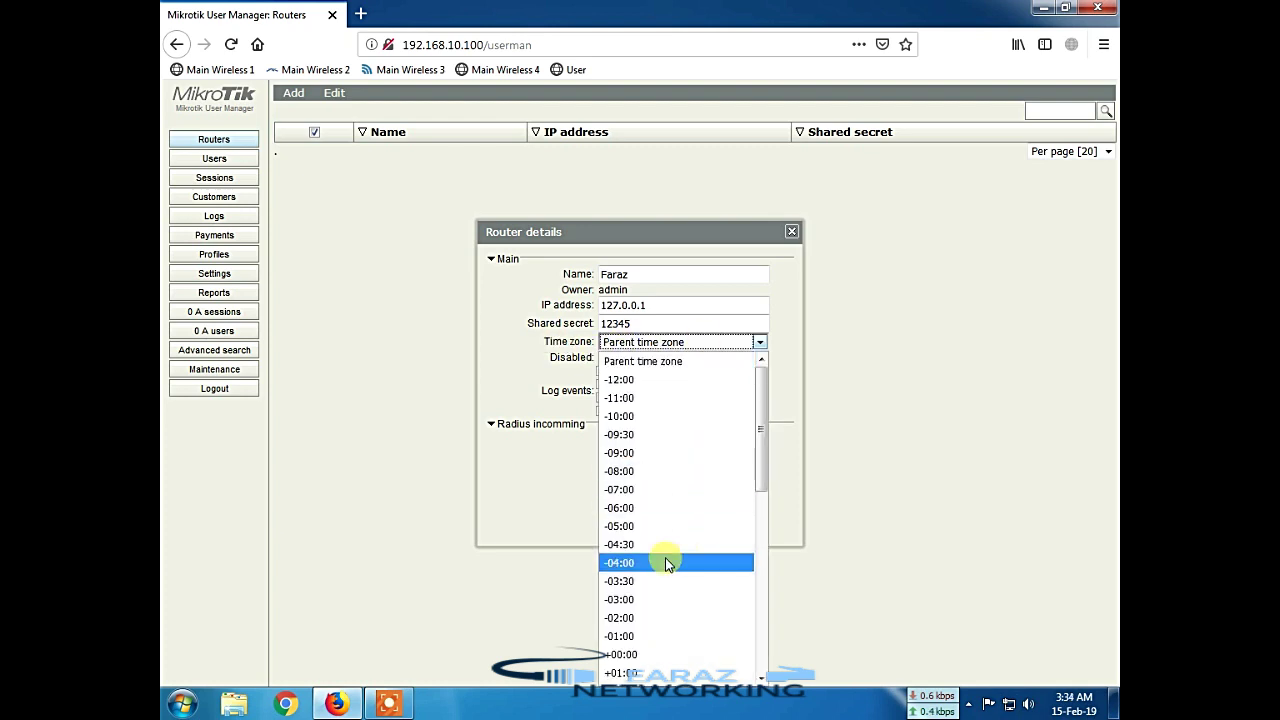
pyautogui.scroll(-1, 666, 558)
pyautogui.scroll(-4, 666, 558)
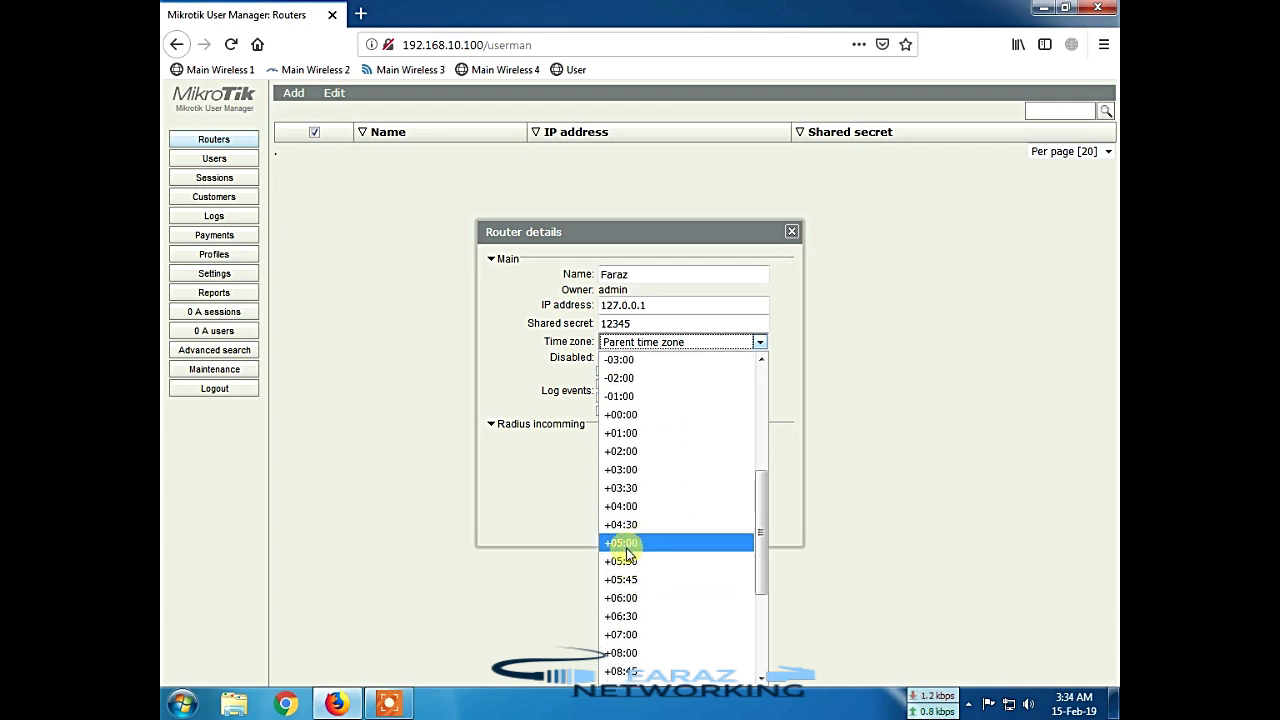
pyautogui.click(617, 543)
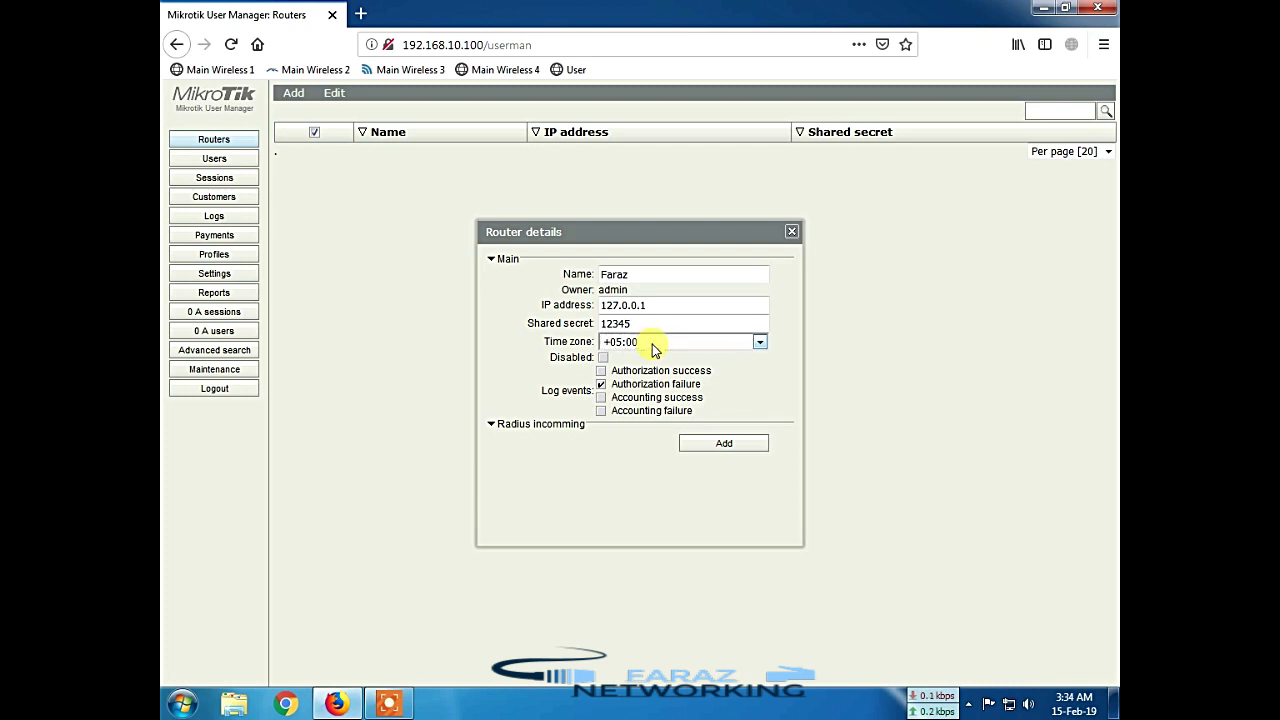
# Step: Enable logging of authorization and accounting successes and failures, then save the router
pyautogui.click(601, 371)
pyautogui.click(601, 384)
pyautogui.click(601, 397)
pyautogui.click(600, 410)
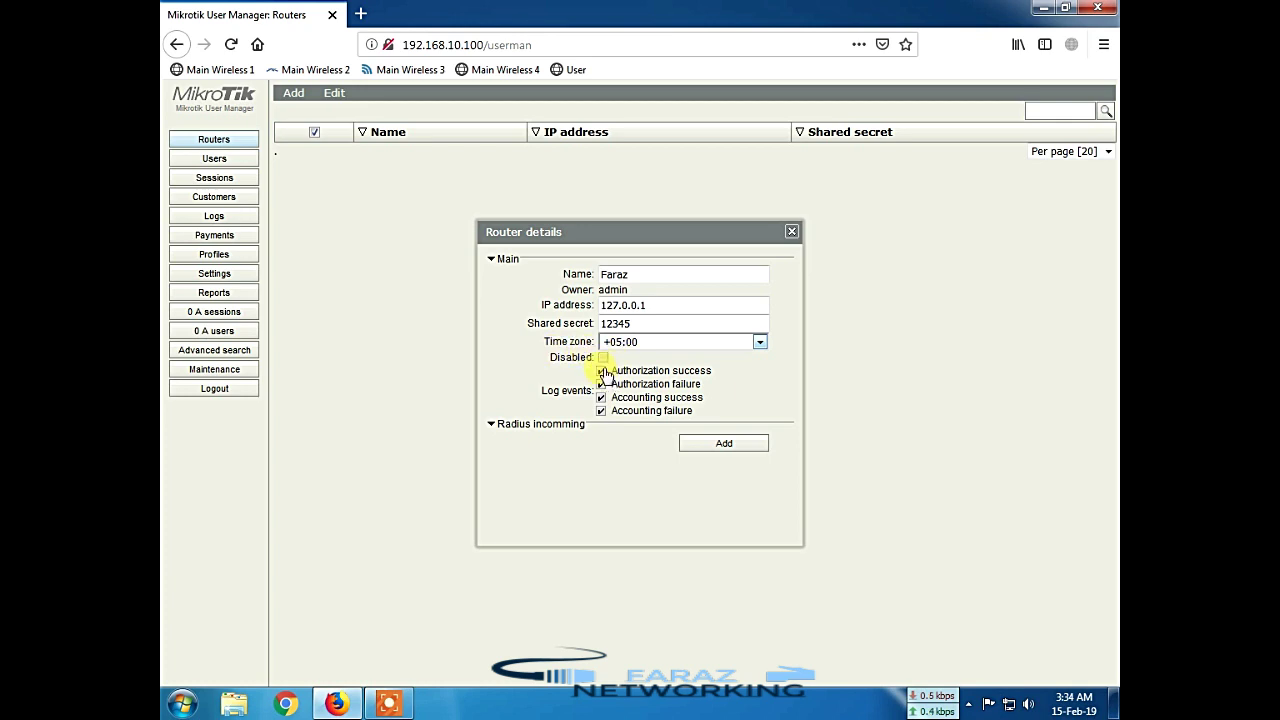
pyautogui.click(602, 372)
pyautogui.click(602, 371)
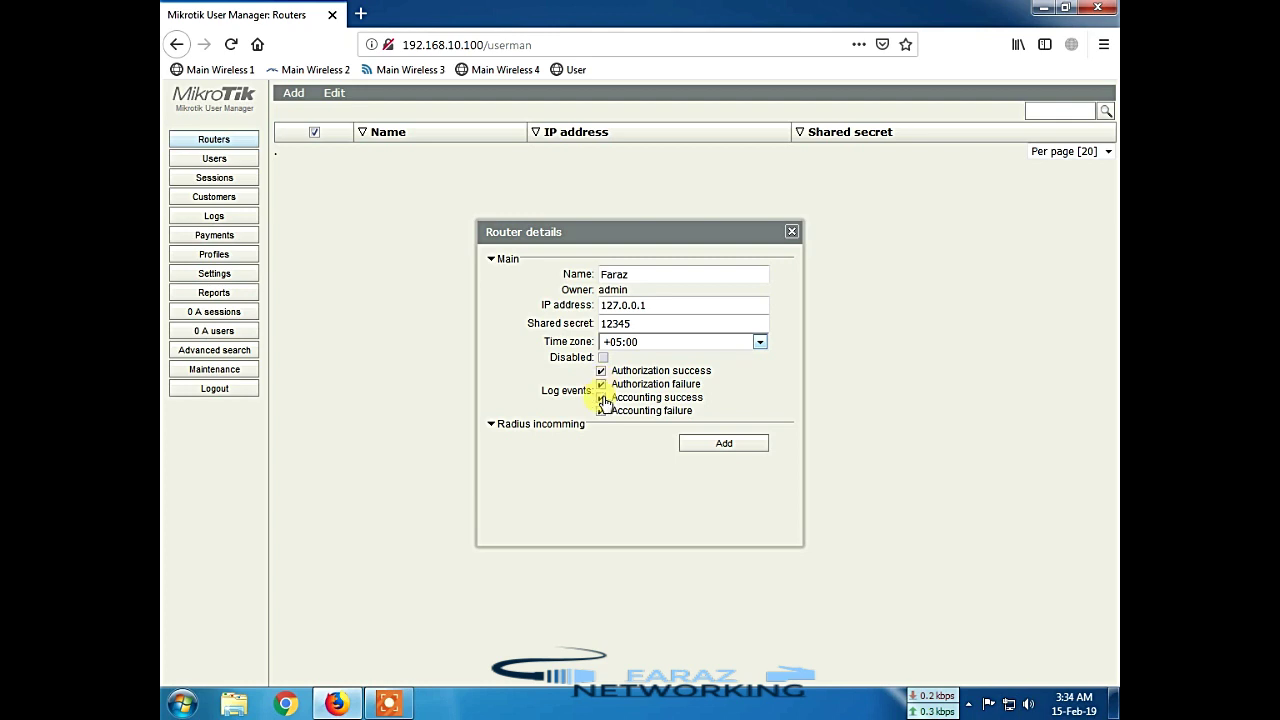
pyautogui.click(503, 426)
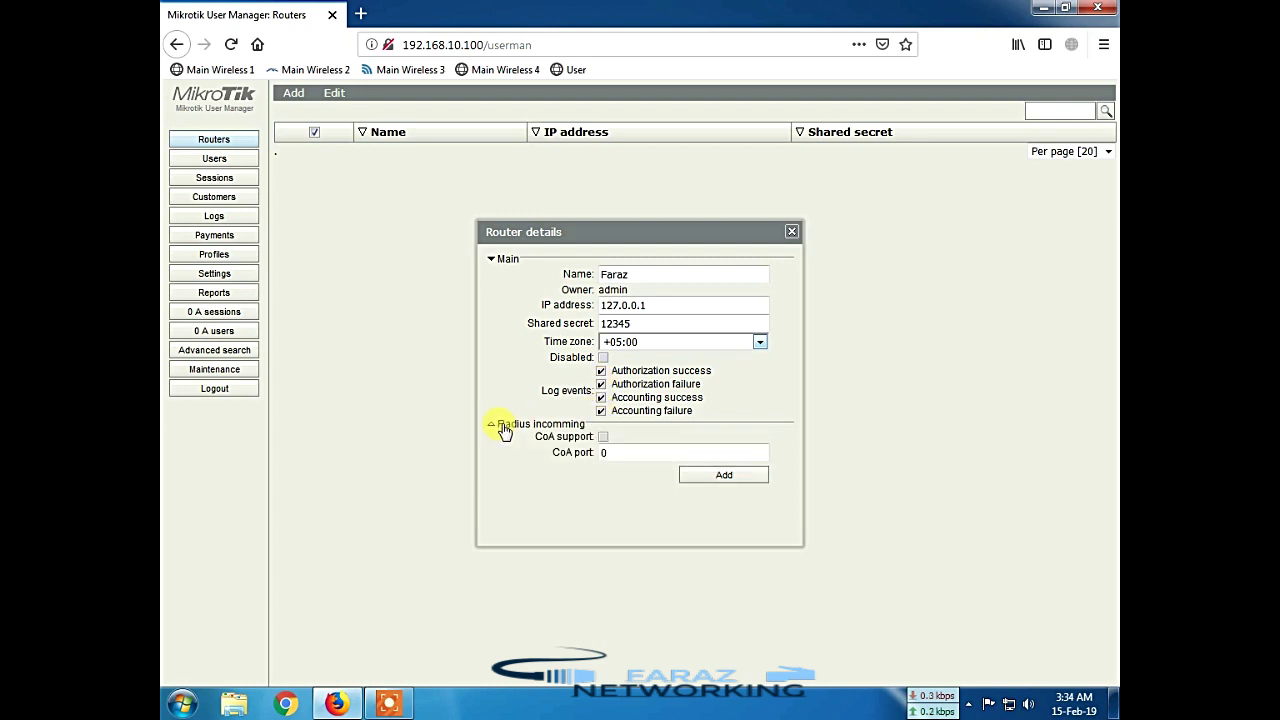
pyautogui.click(503, 426)
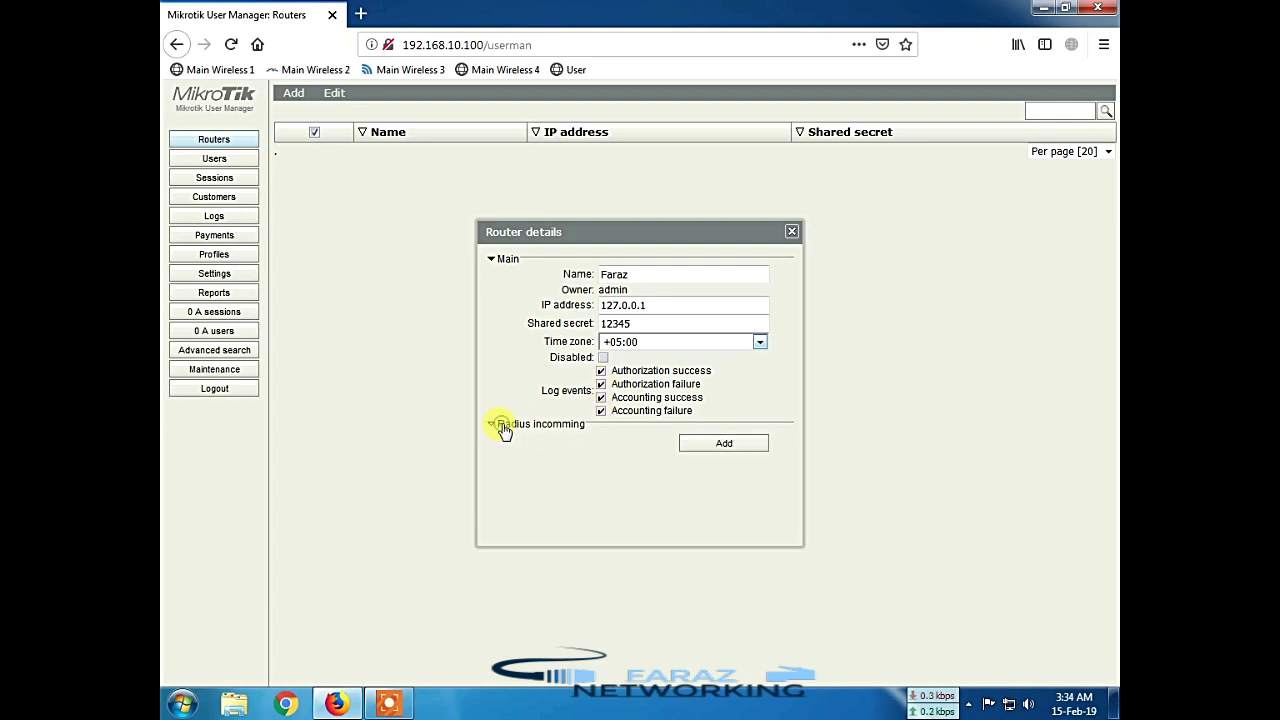
pyautogui.click(724, 444)
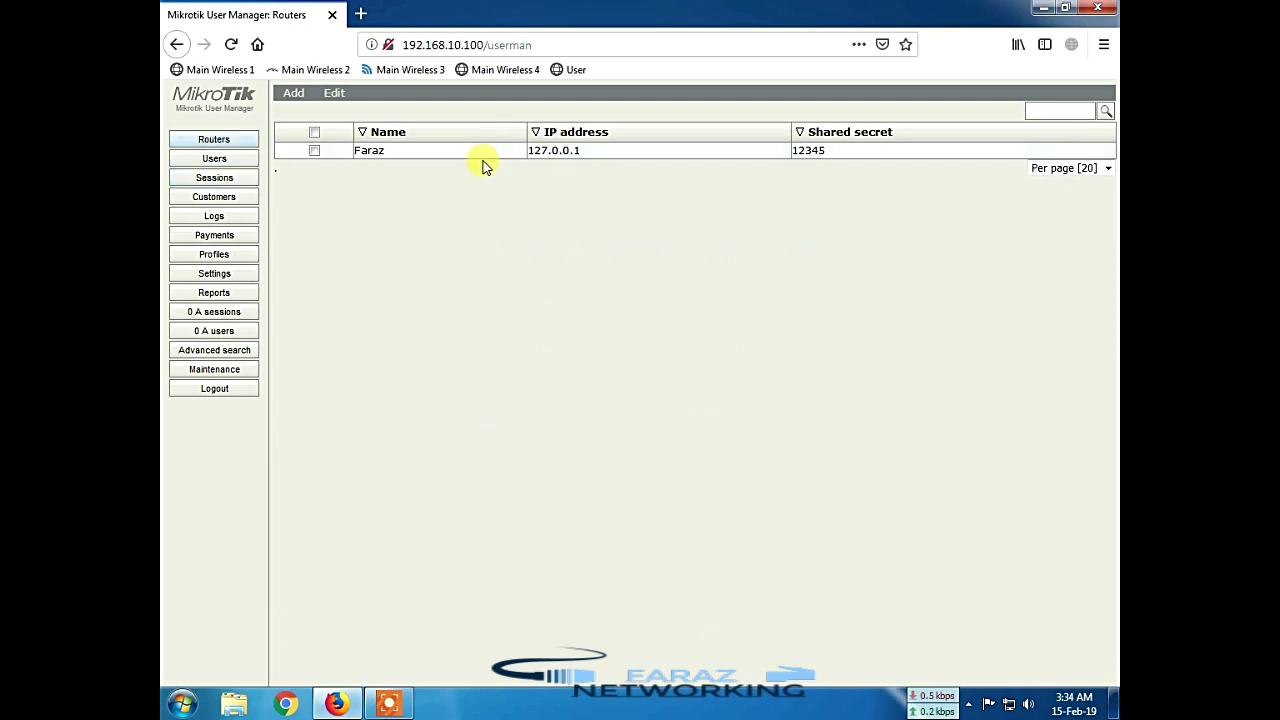
pyautogui.click(203, 162)
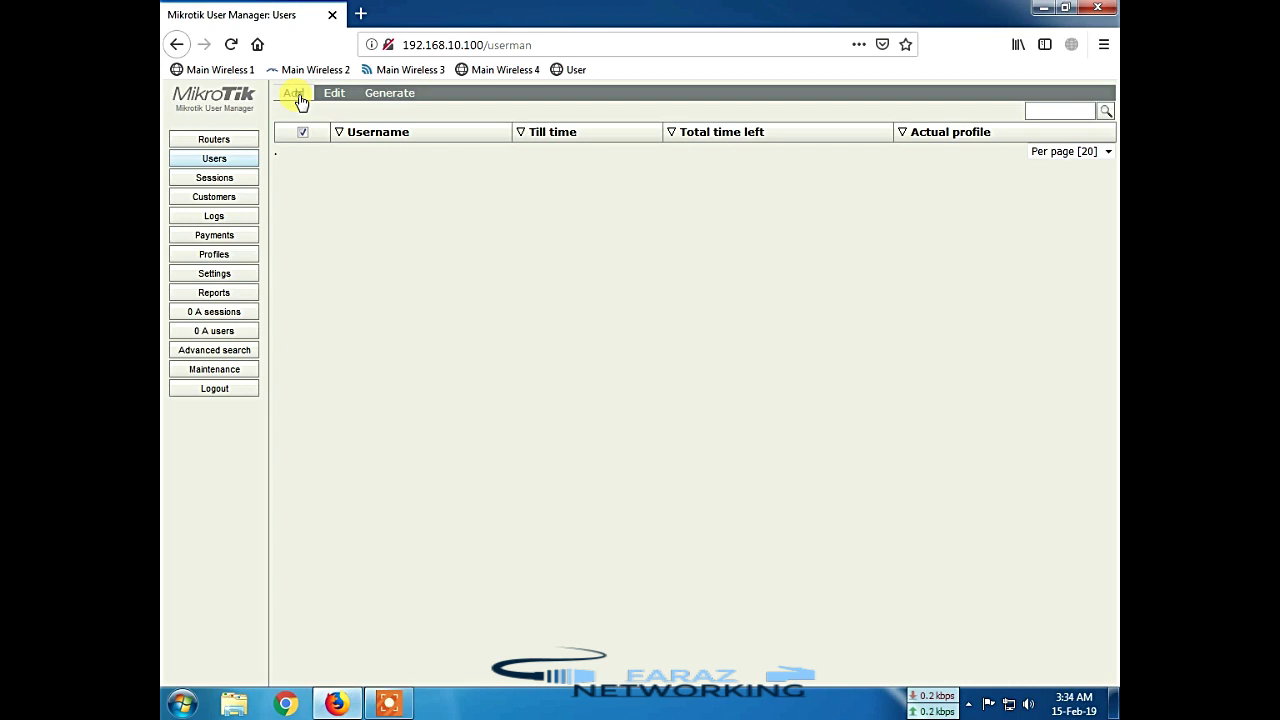
pyautogui.click(297, 98)
pyautogui.moveTo(350, 94)
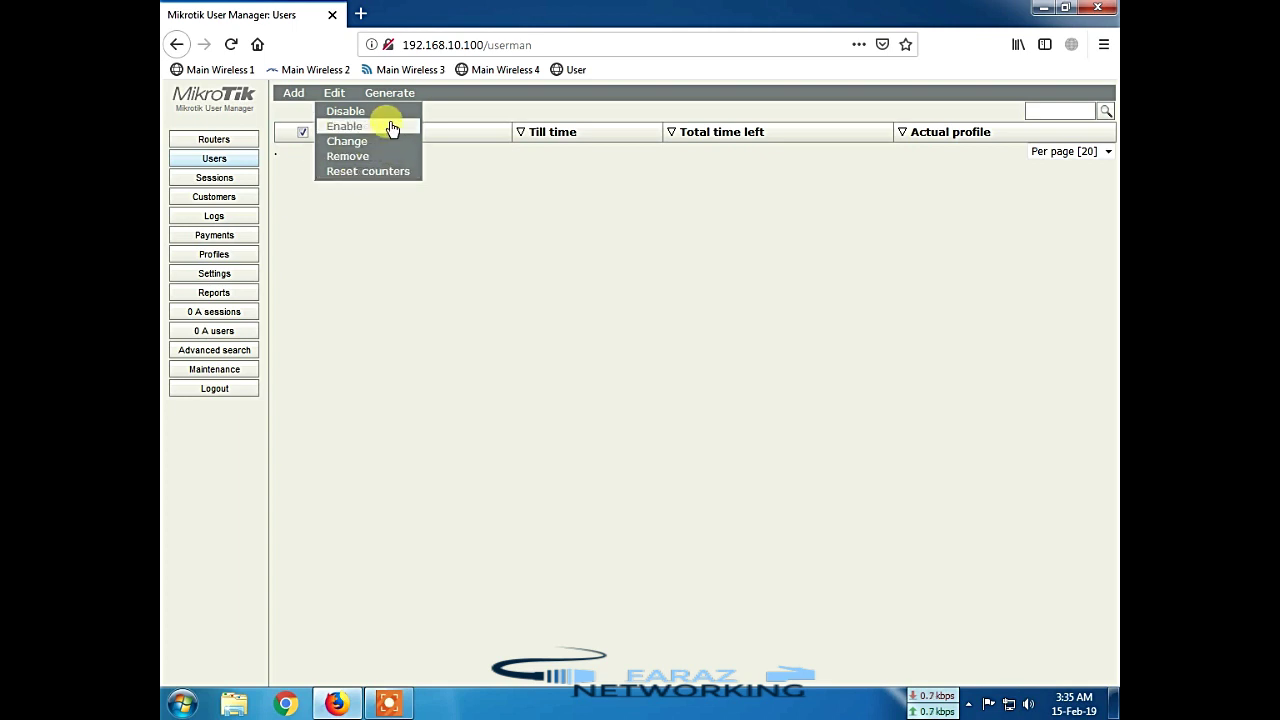
pyautogui.moveTo(398, 93)
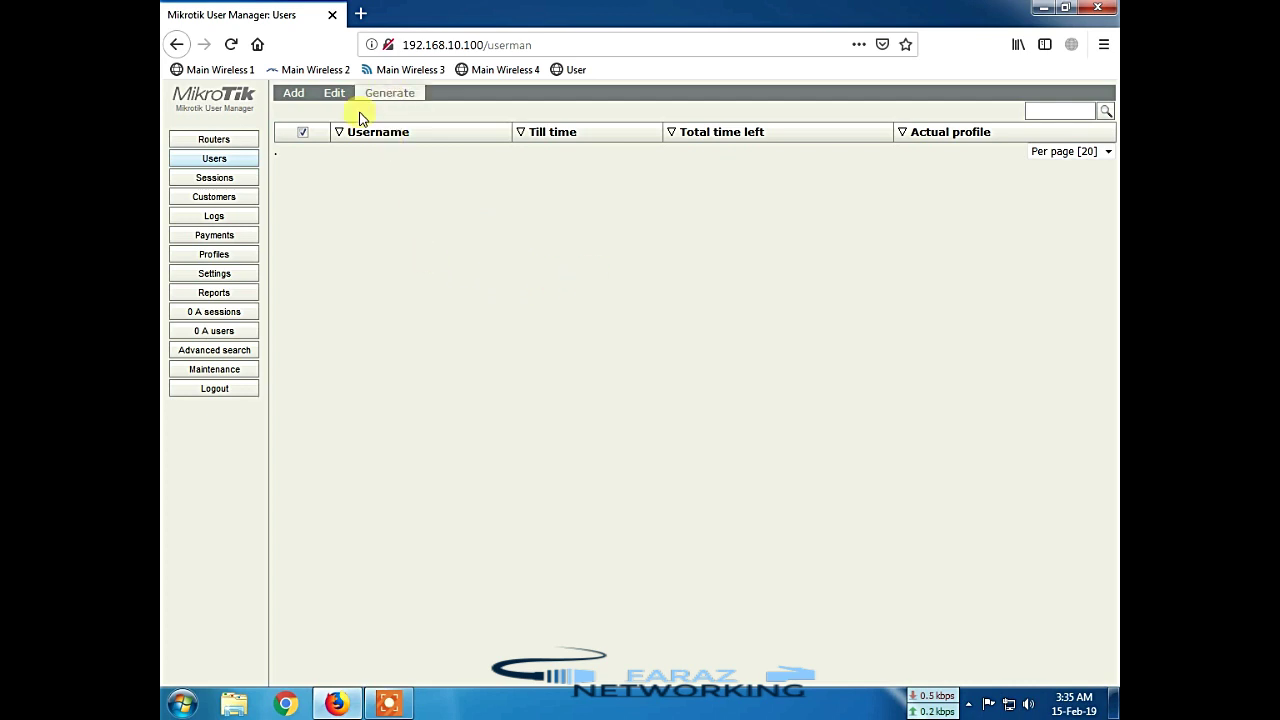
pyautogui.click(226, 182)
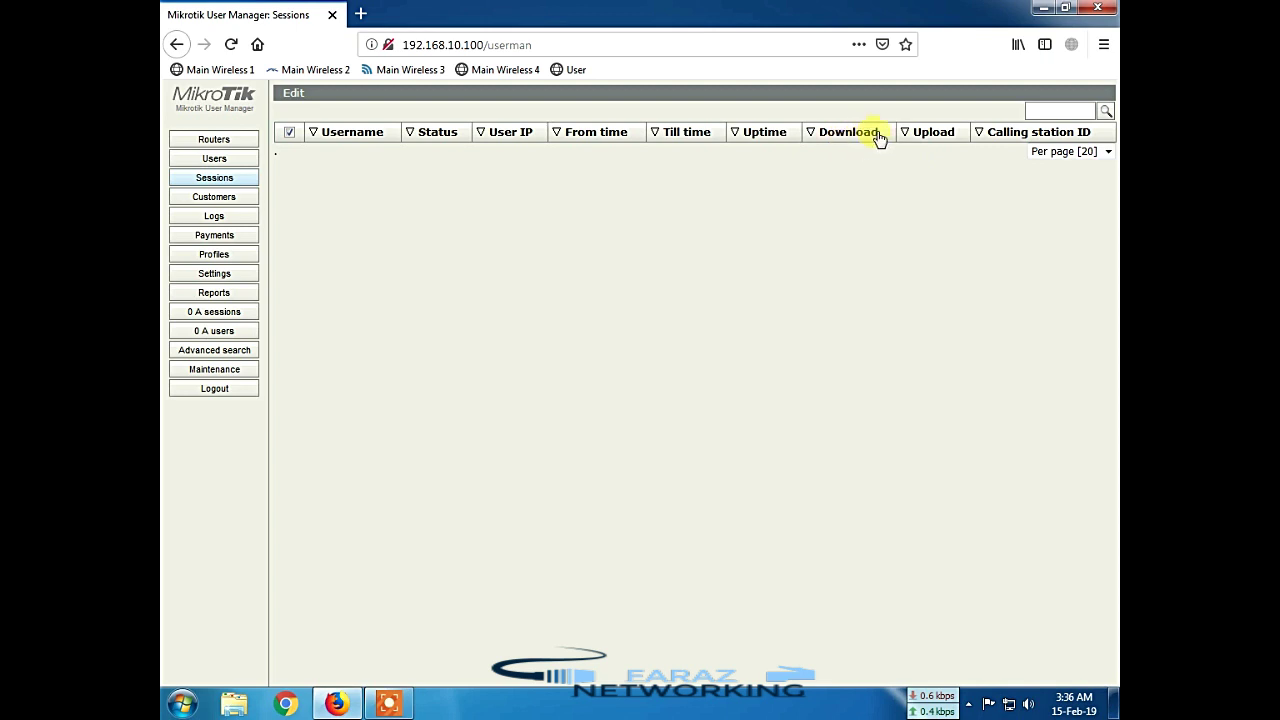
# Step: View the Customers and Logs pages, ending on the empty Payments list
pyautogui.click(228, 197)
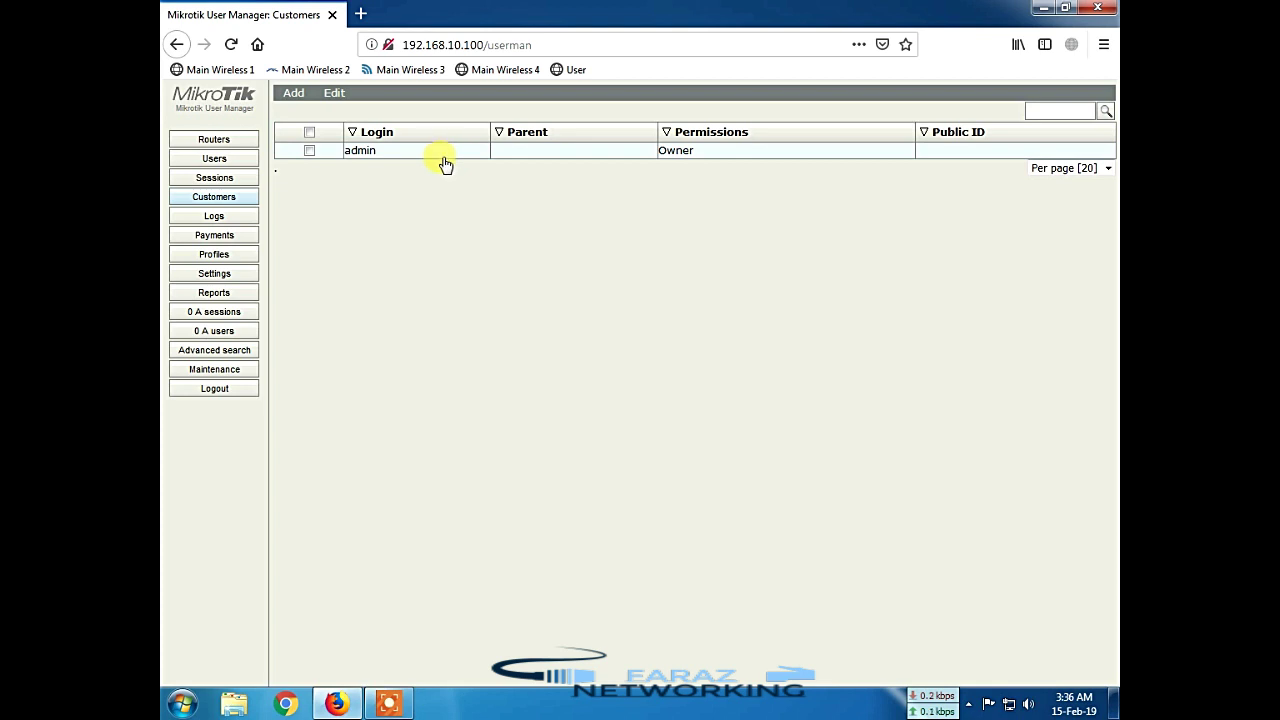
pyautogui.click(228, 219)
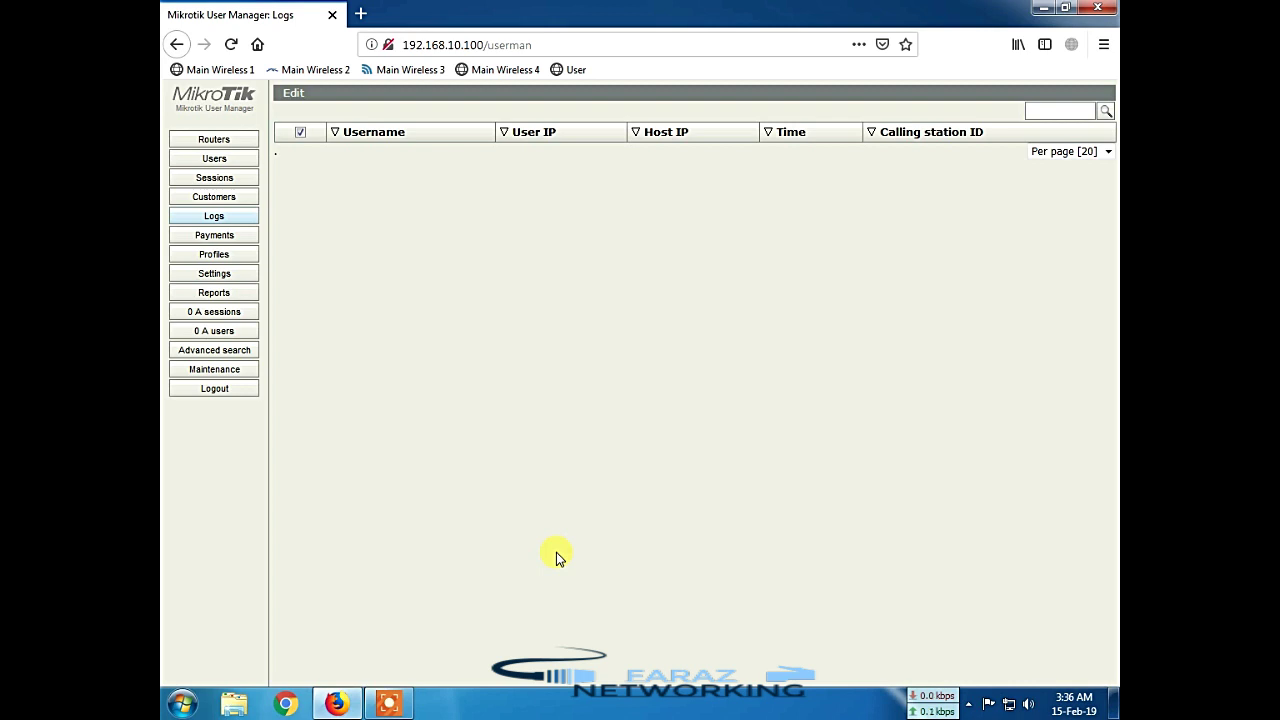
pyautogui.click(203, 235)
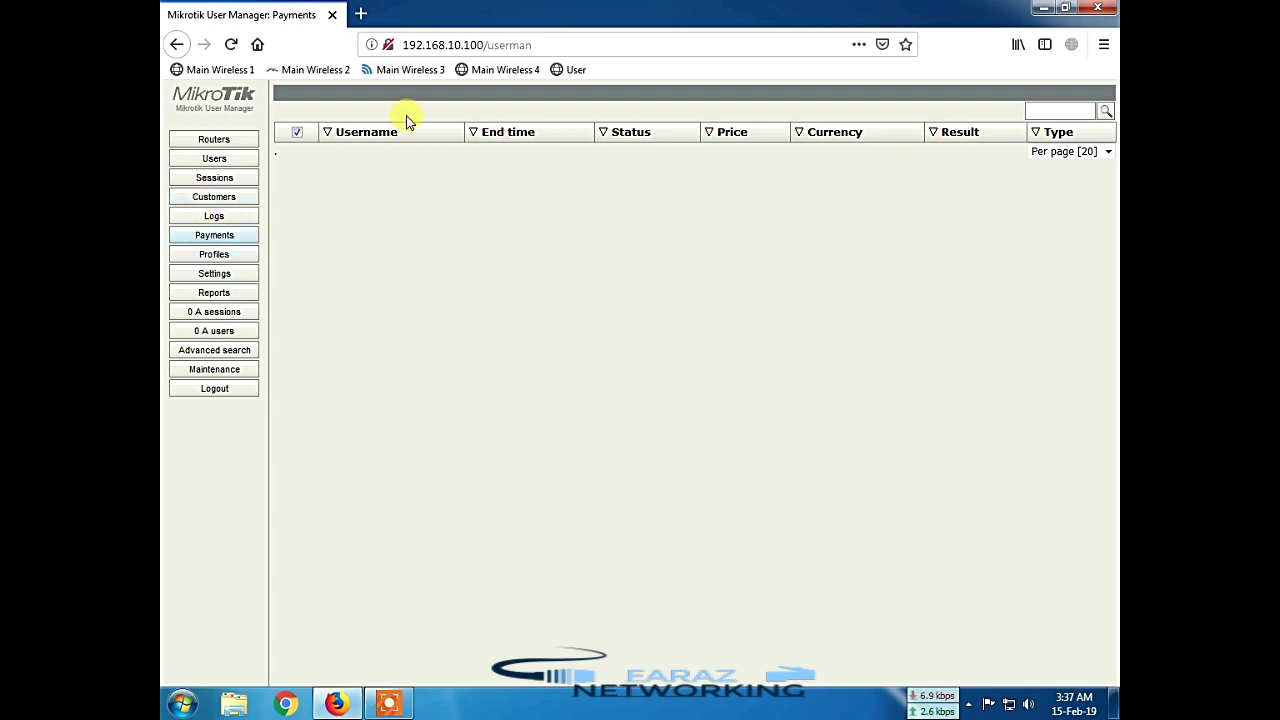
# Step: View the Profiles page, then open Settings at its Appearance column options
pyautogui.click(212, 257)
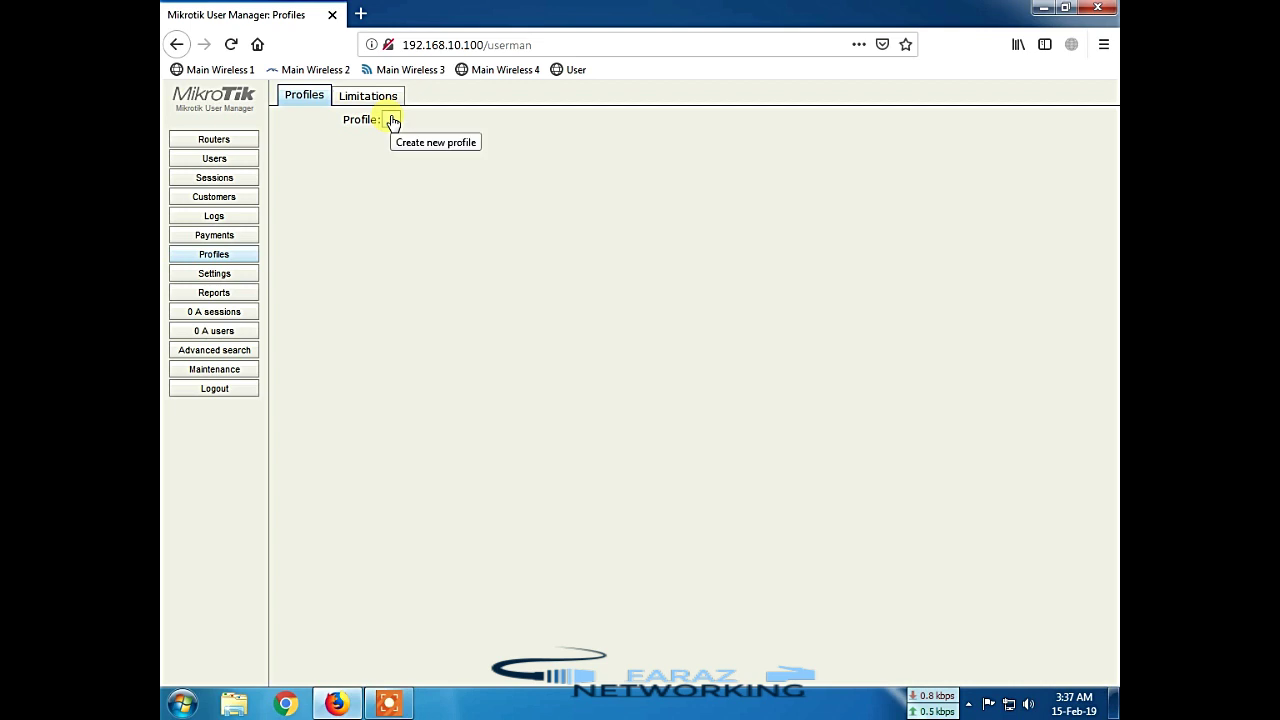
pyautogui.click(241, 281)
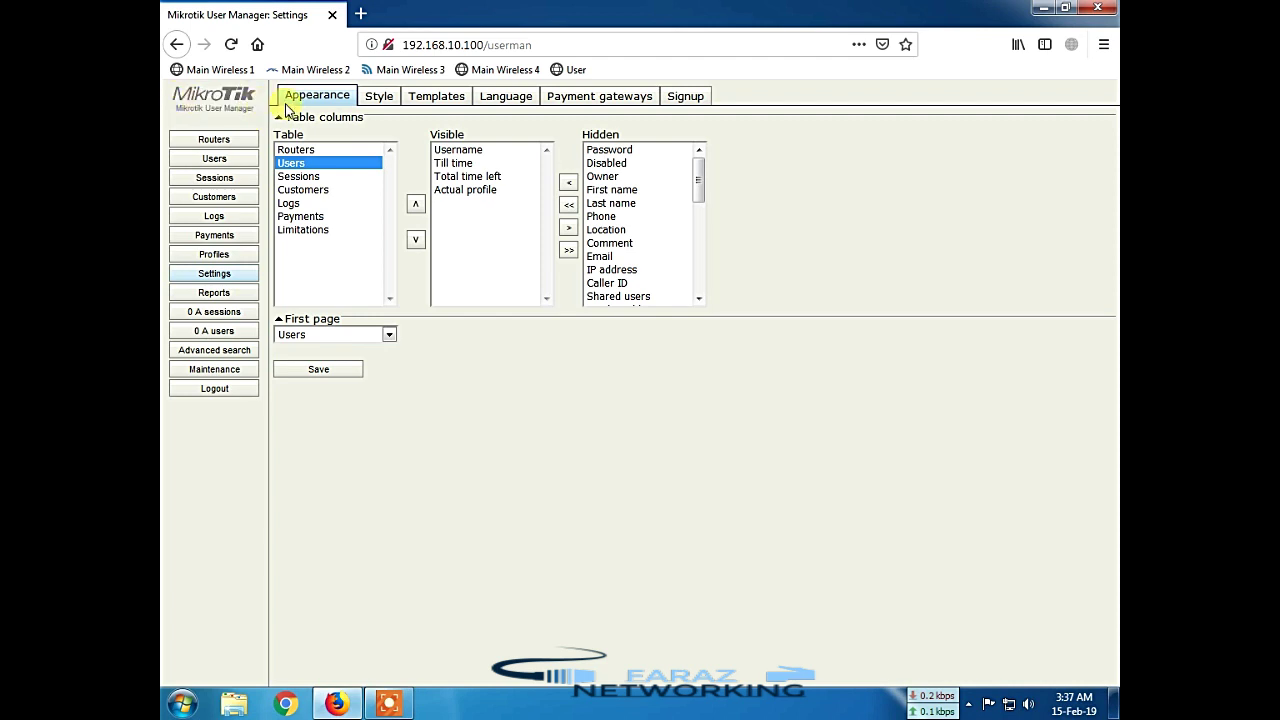
# Step: Review the Style, Templates, Language, Payment gateways and Signup settings tabs, then open Reports
pyautogui.click(380, 95)
pyautogui.click(444, 98)
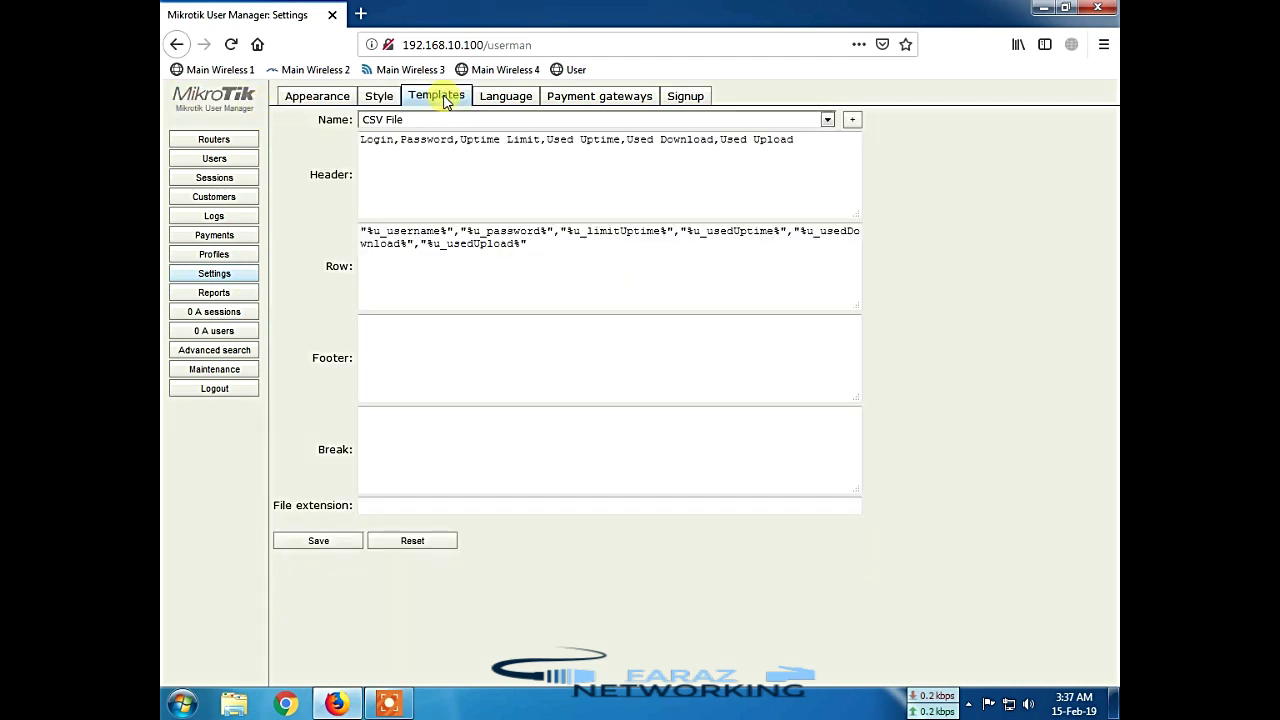
pyautogui.click(443, 186)
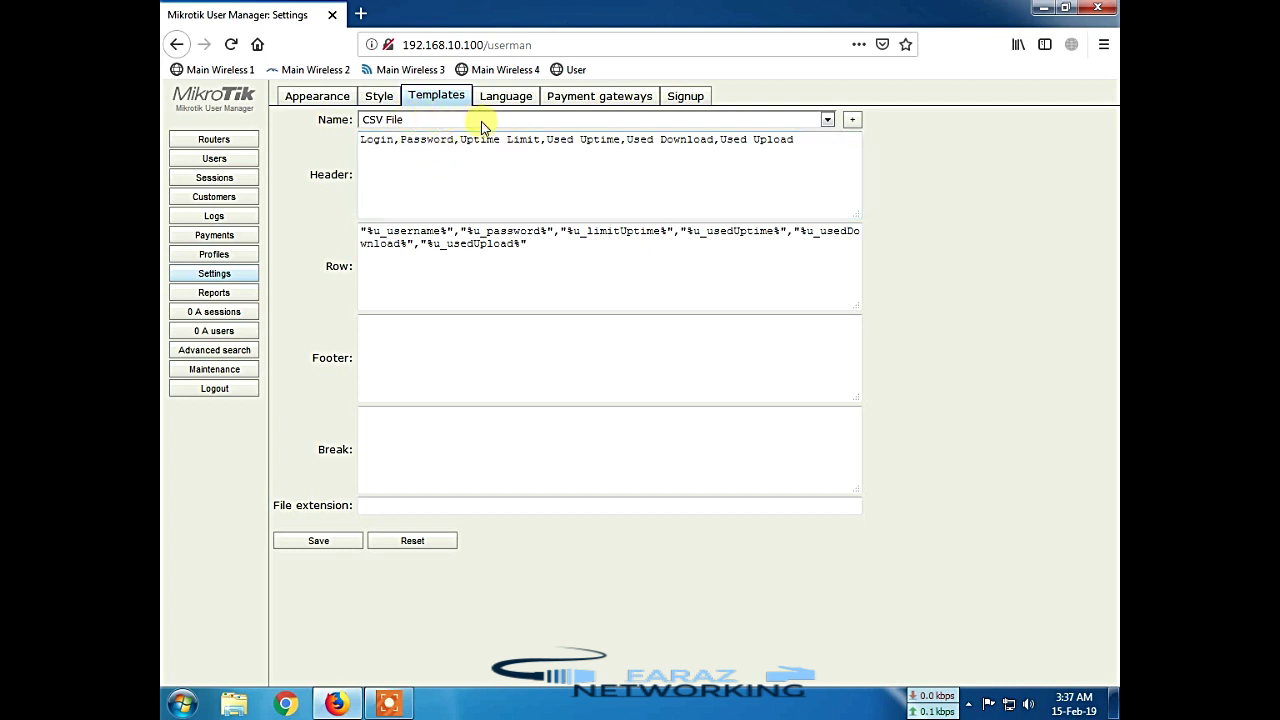
pyautogui.click(505, 97)
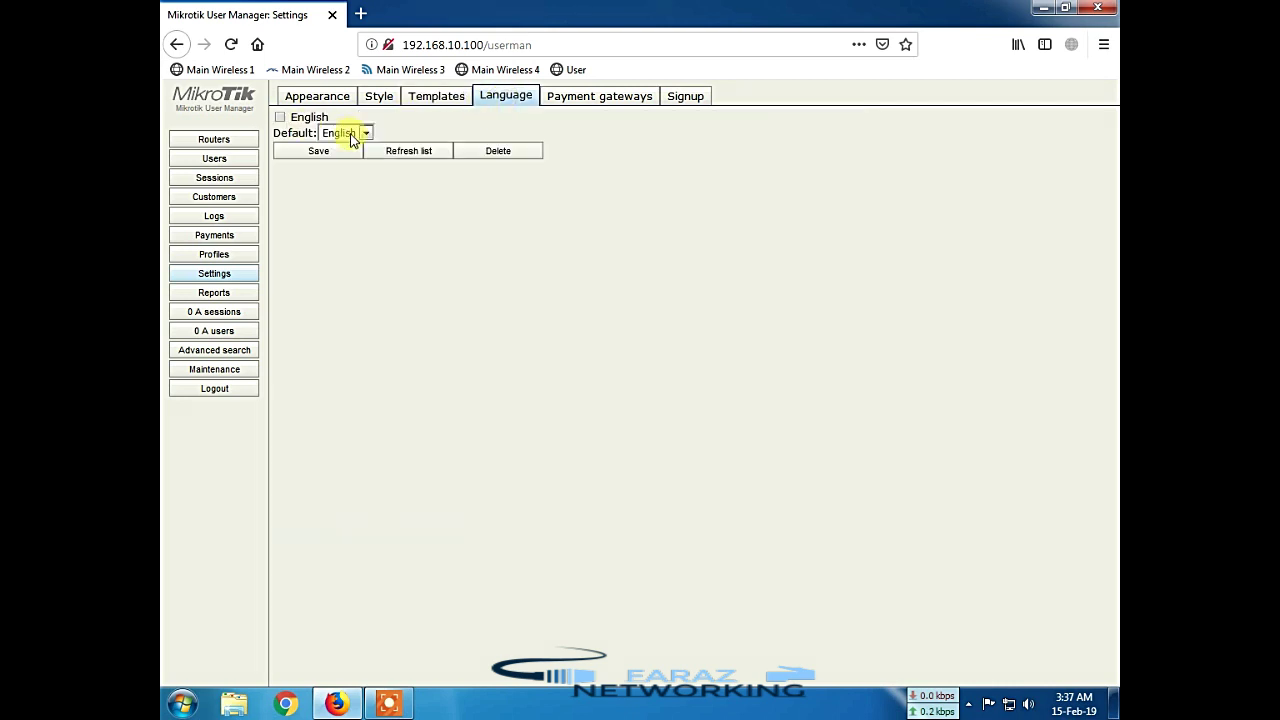
pyautogui.click(605, 97)
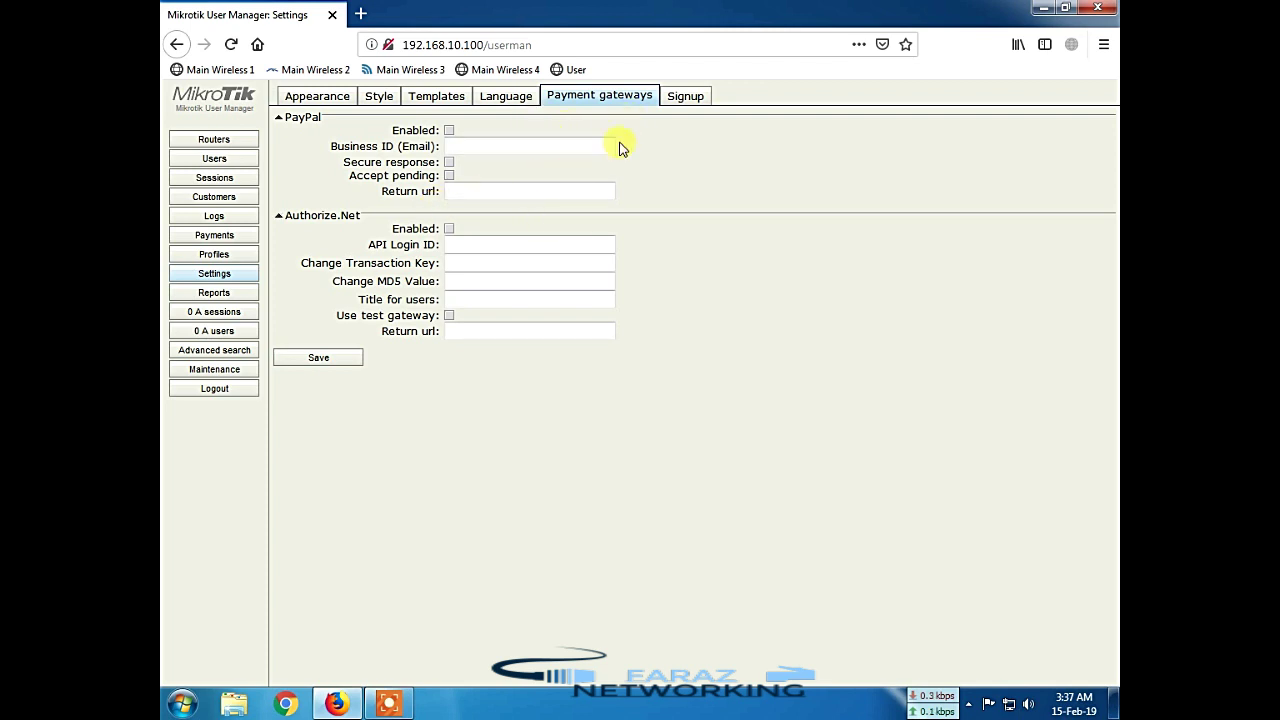
pyautogui.click(672, 98)
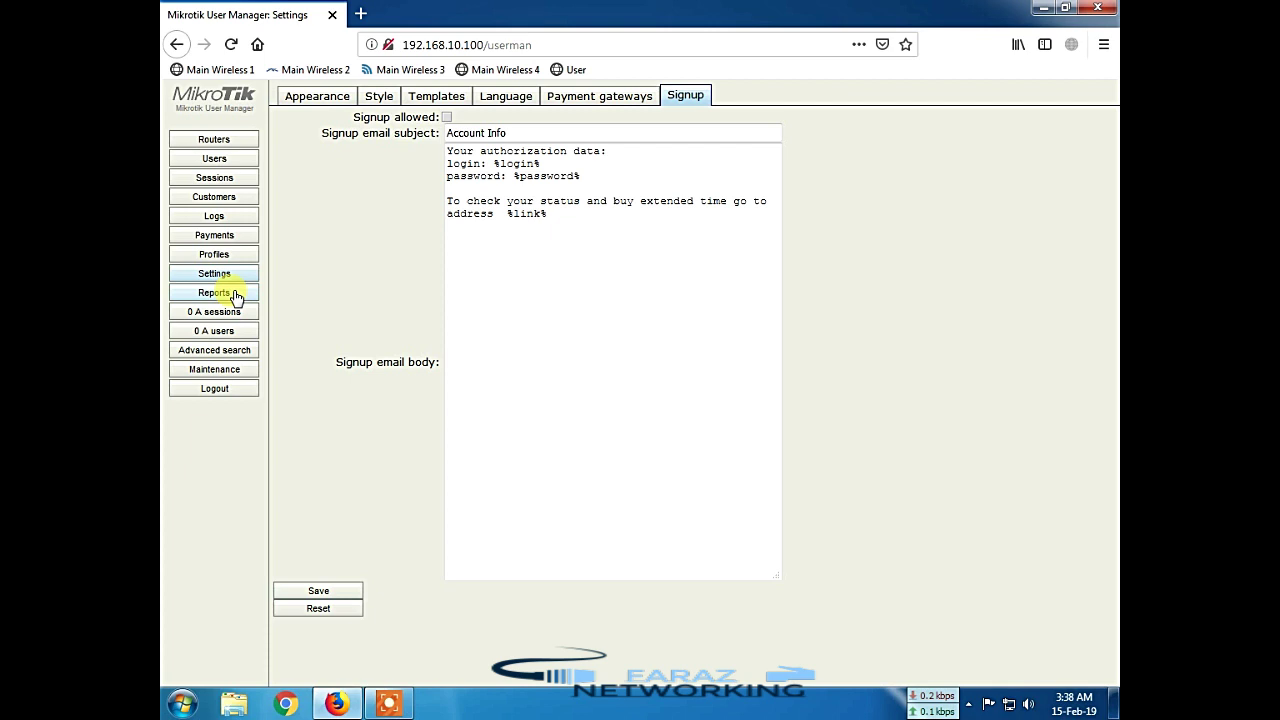
pyautogui.click(236, 297)
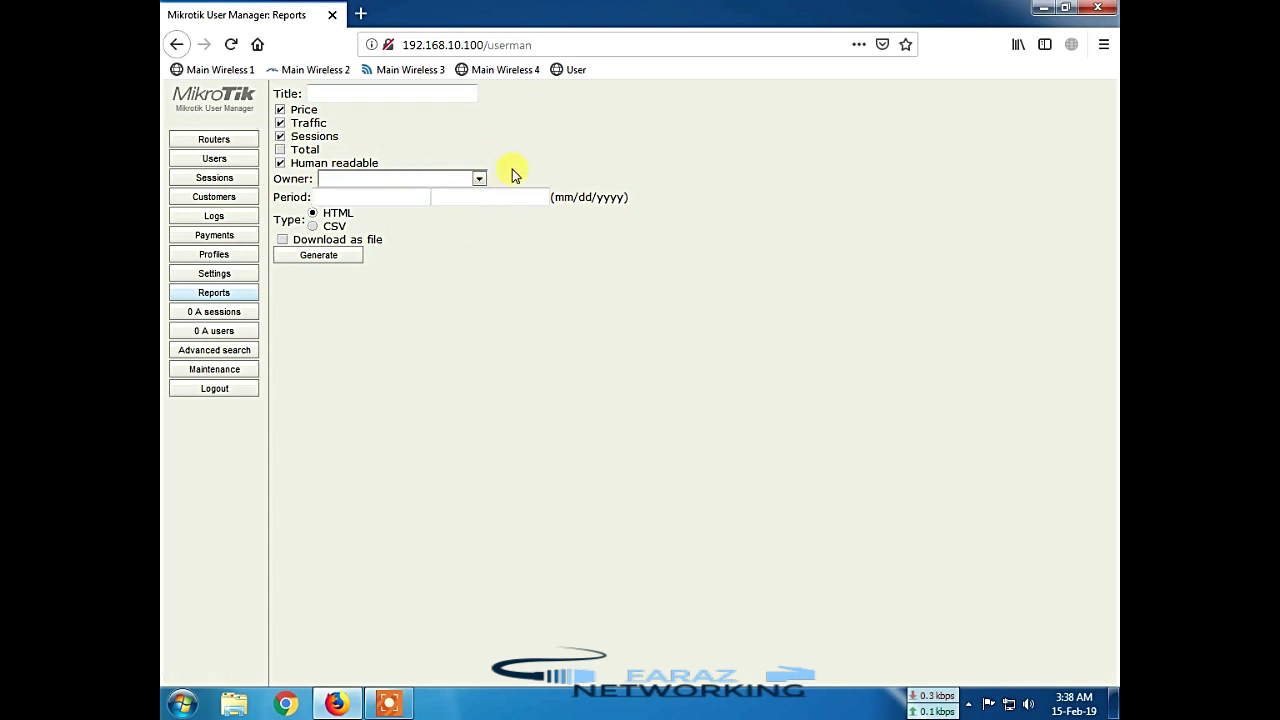
# Step: Browse active sessions, active users, Advanced search and Maintenance, then return to the Routers list
pyautogui.click(237, 322)
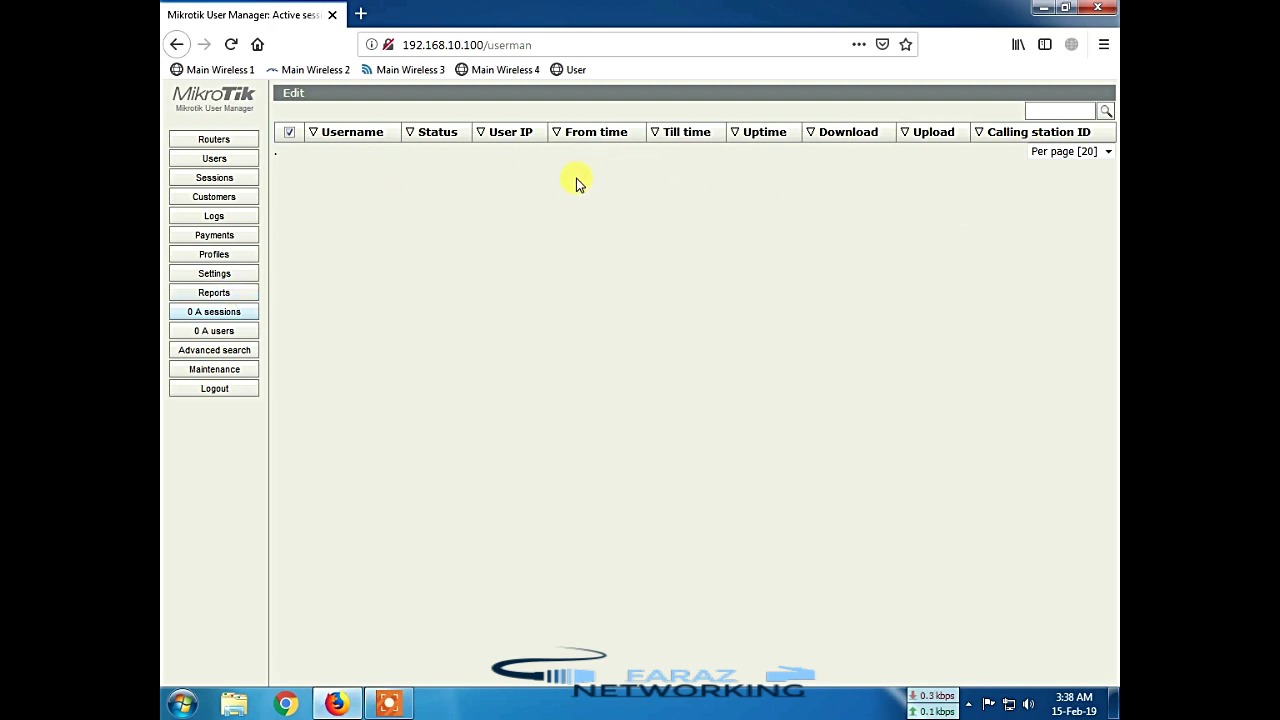
pyautogui.click(210, 333)
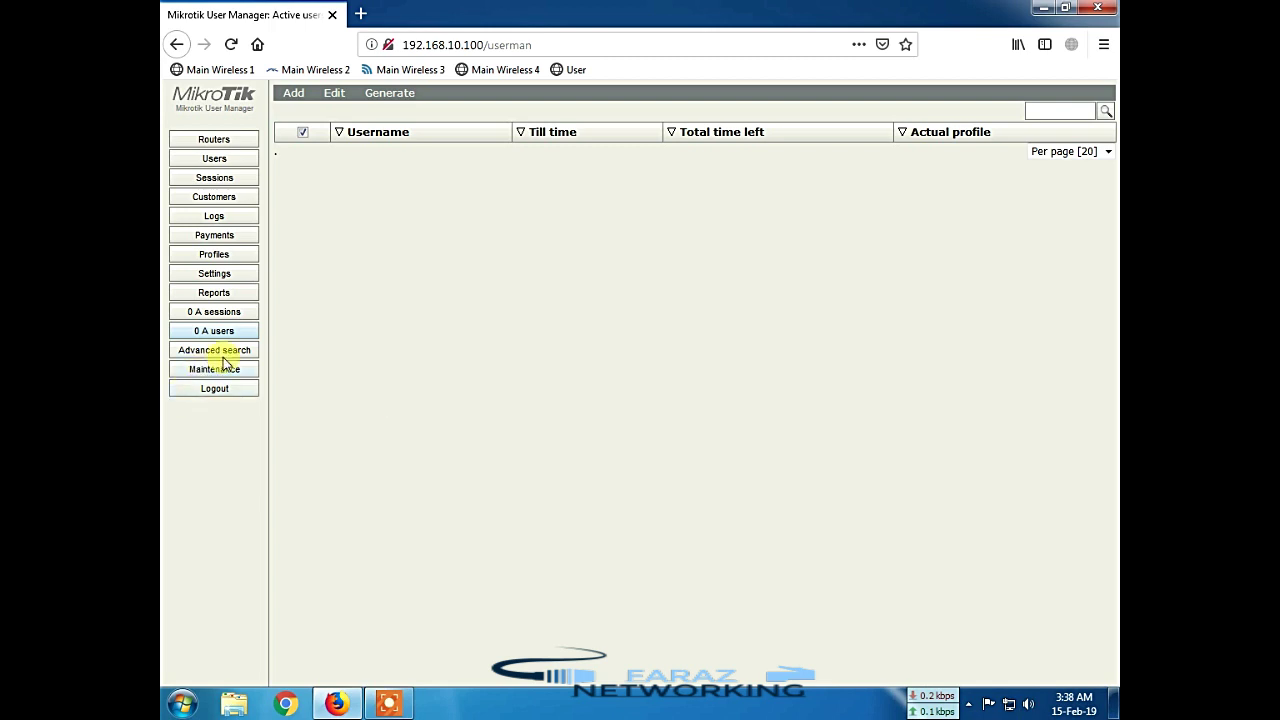
pyautogui.click(236, 356)
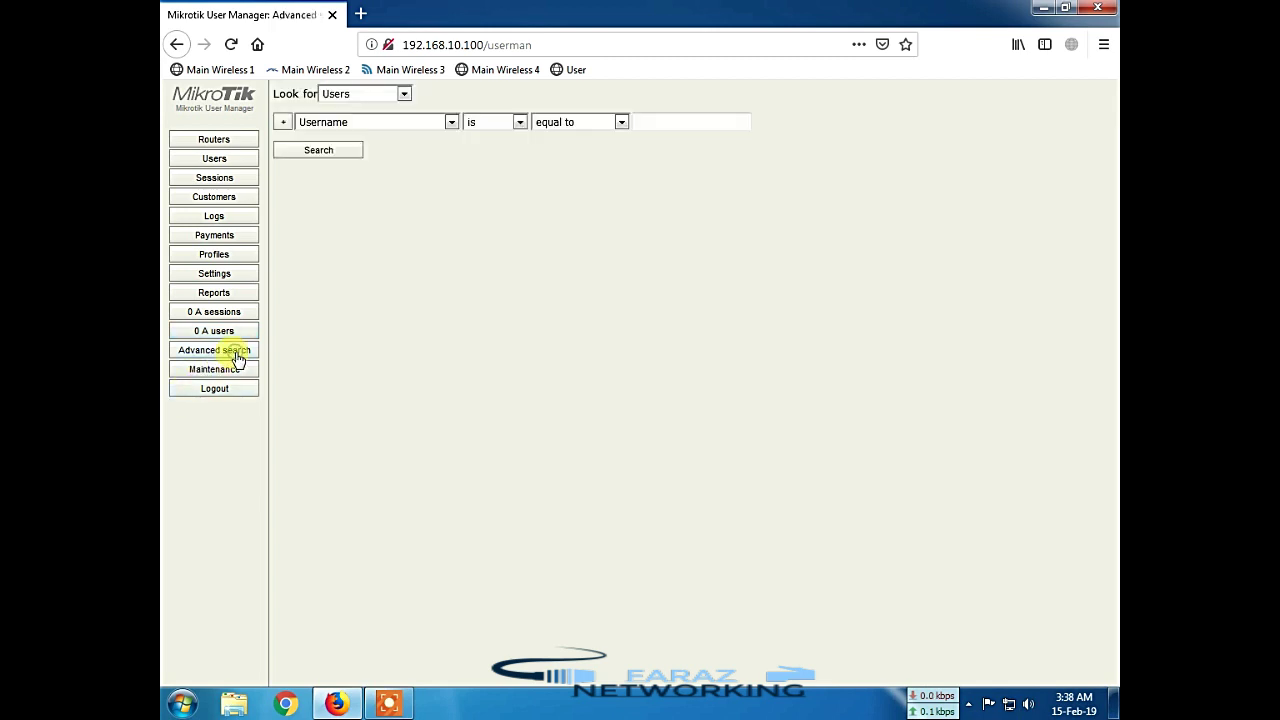
pyautogui.click(412, 122)
pyautogui.click(410, 121)
pyautogui.click(378, 95)
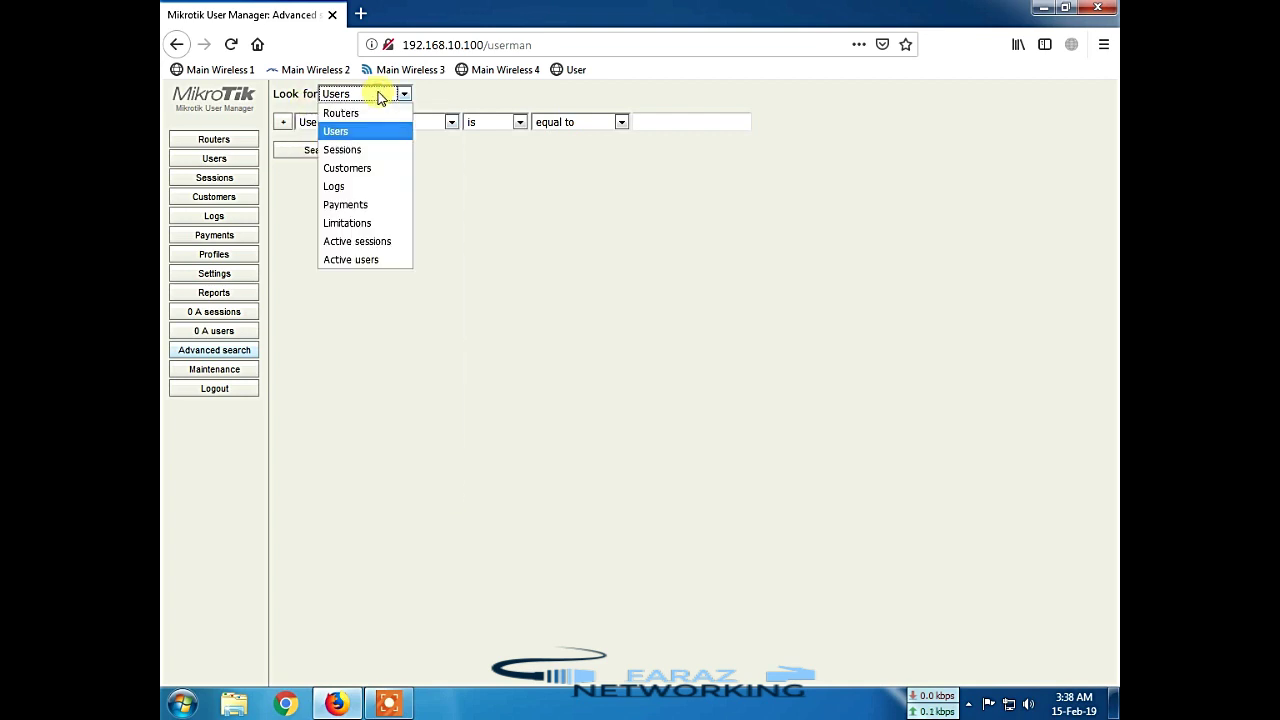
pyautogui.click(380, 95)
pyautogui.click(236, 370)
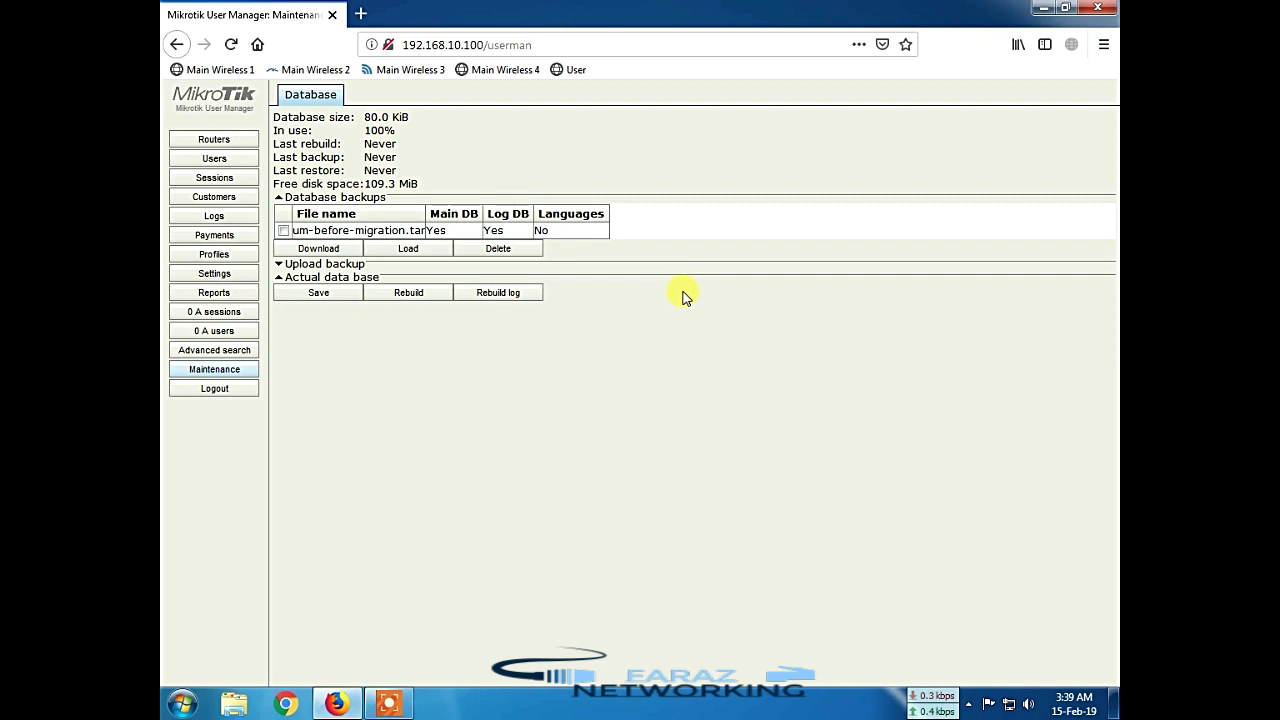
pyautogui.click(221, 146)
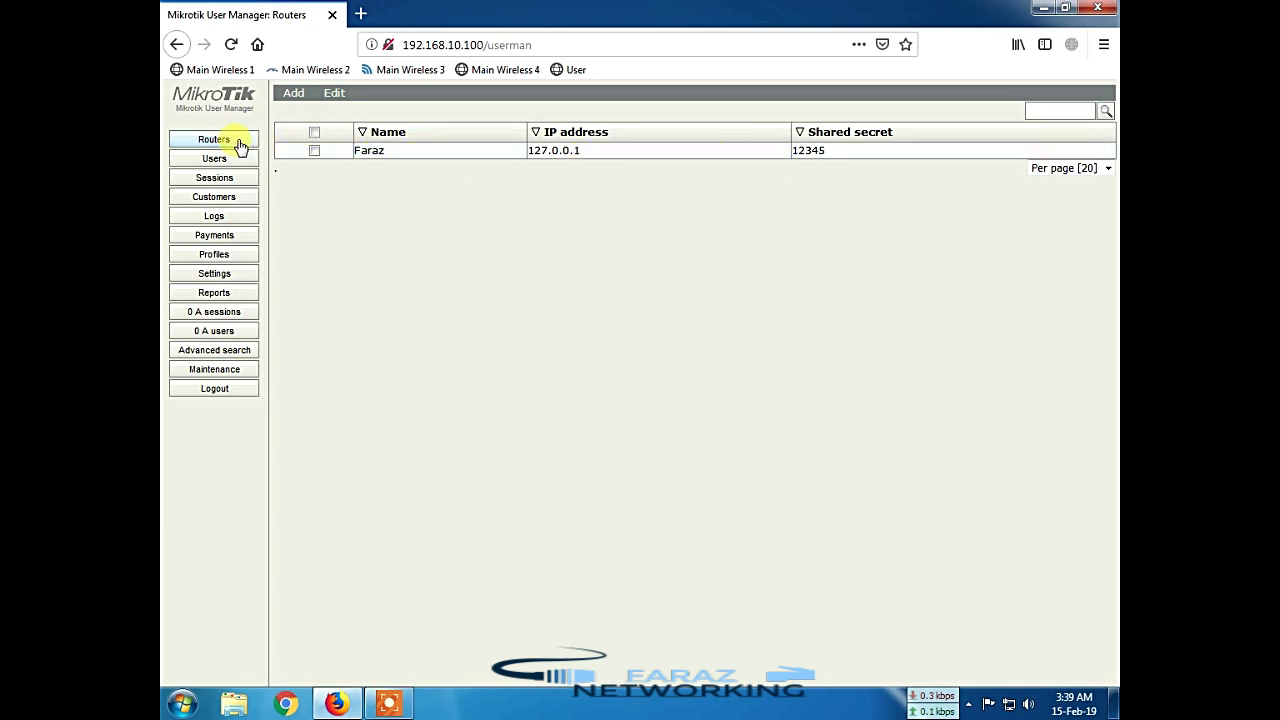
# Step: Create a new profile named 1Mbps on the Profiles page
pyautogui.click(229, 259)
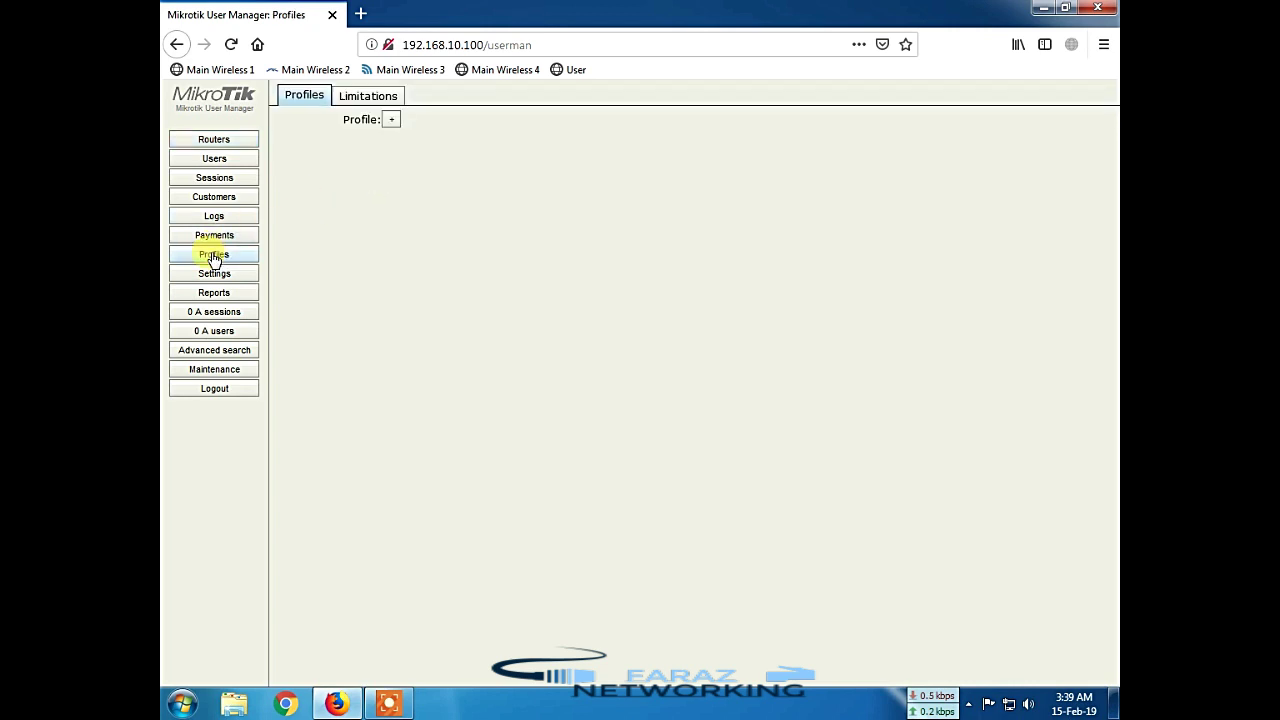
pyautogui.click(392, 120)
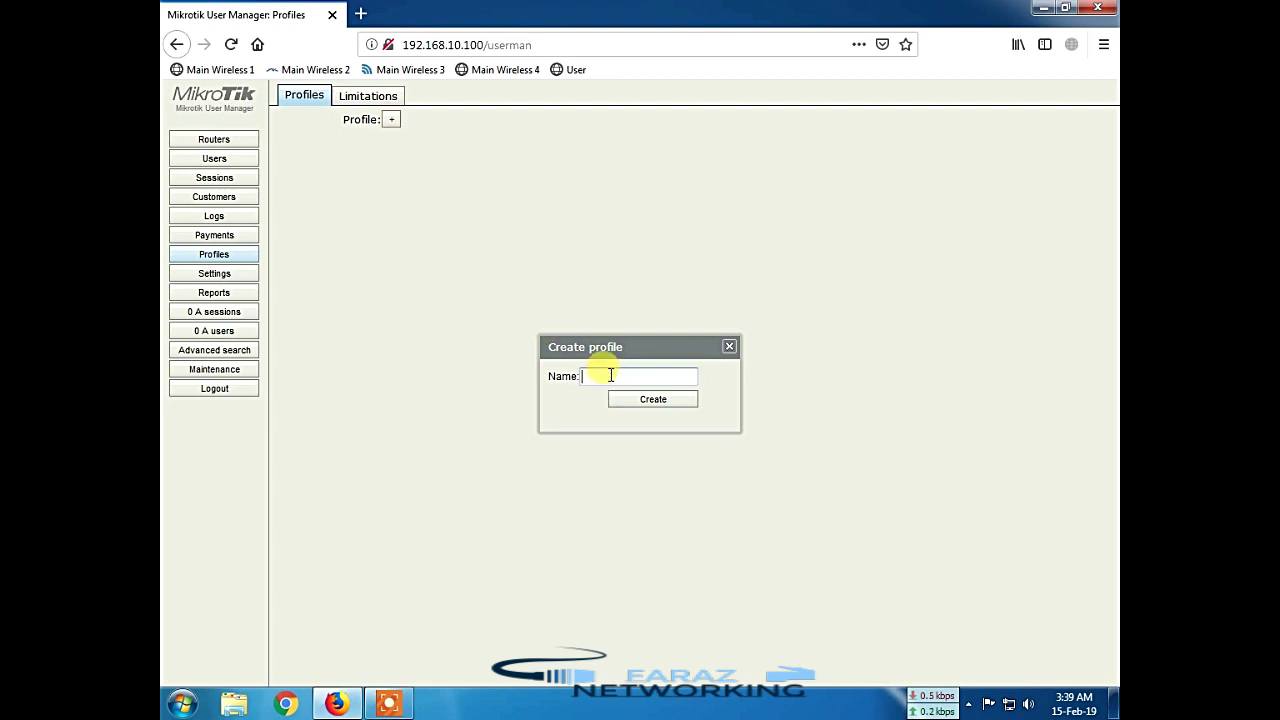
pyautogui.write('1Mbps')
pyautogui.click(646, 402)
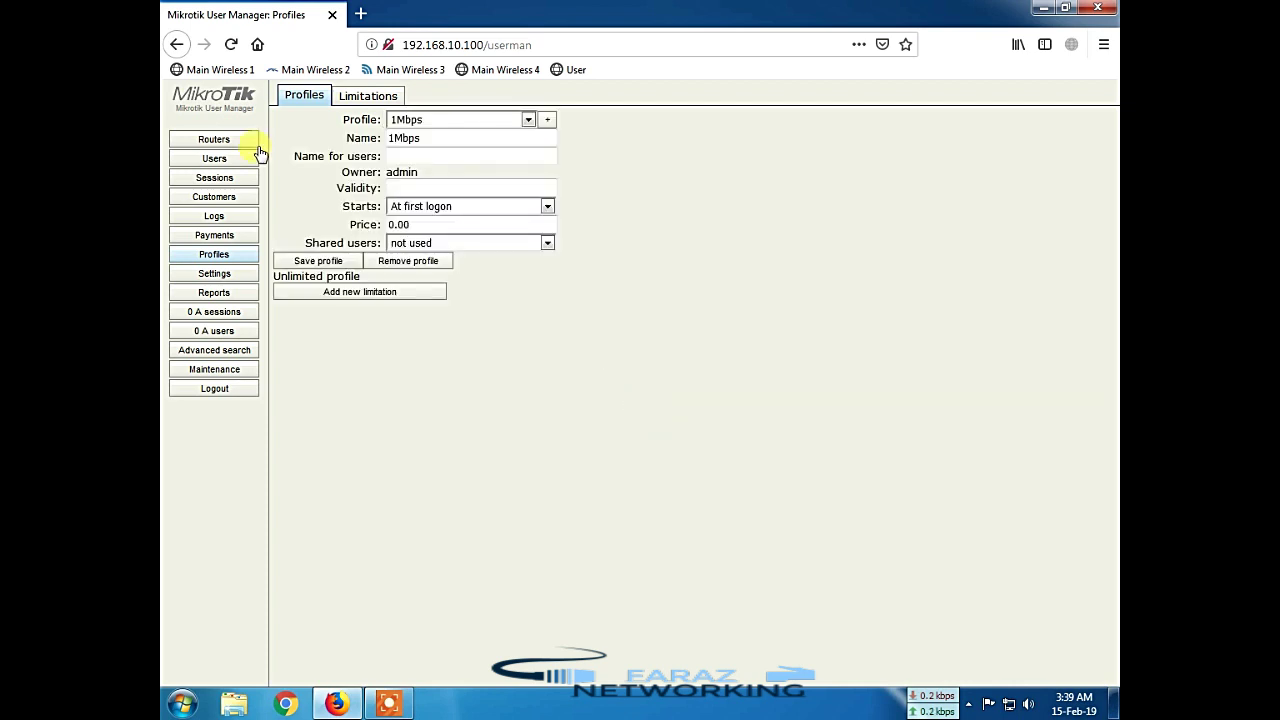
# Step: Set the profile's user-facing name to 1Mbps and its validity to 4w2d
pyautogui.moveTo(380, 138); pyautogui.dragTo(426, 148)
pyautogui.click(434, 131)
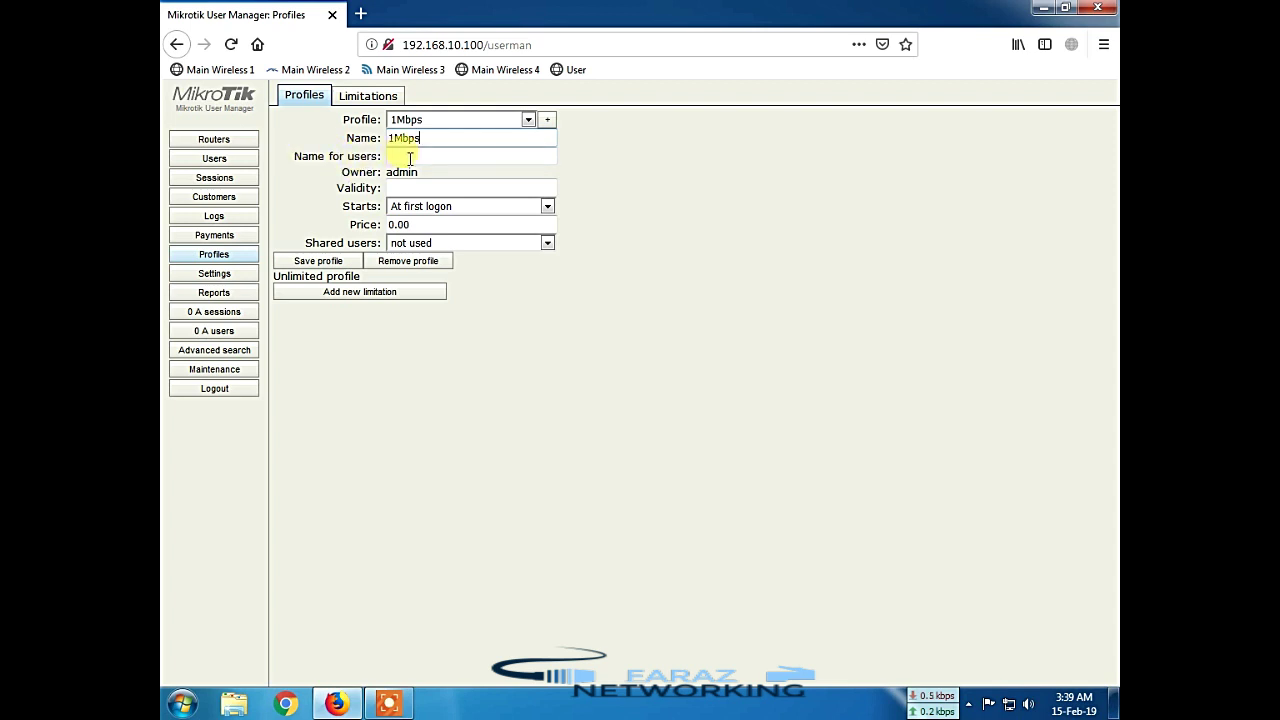
pyautogui.click(412, 157)
pyautogui.write('1Mbps')
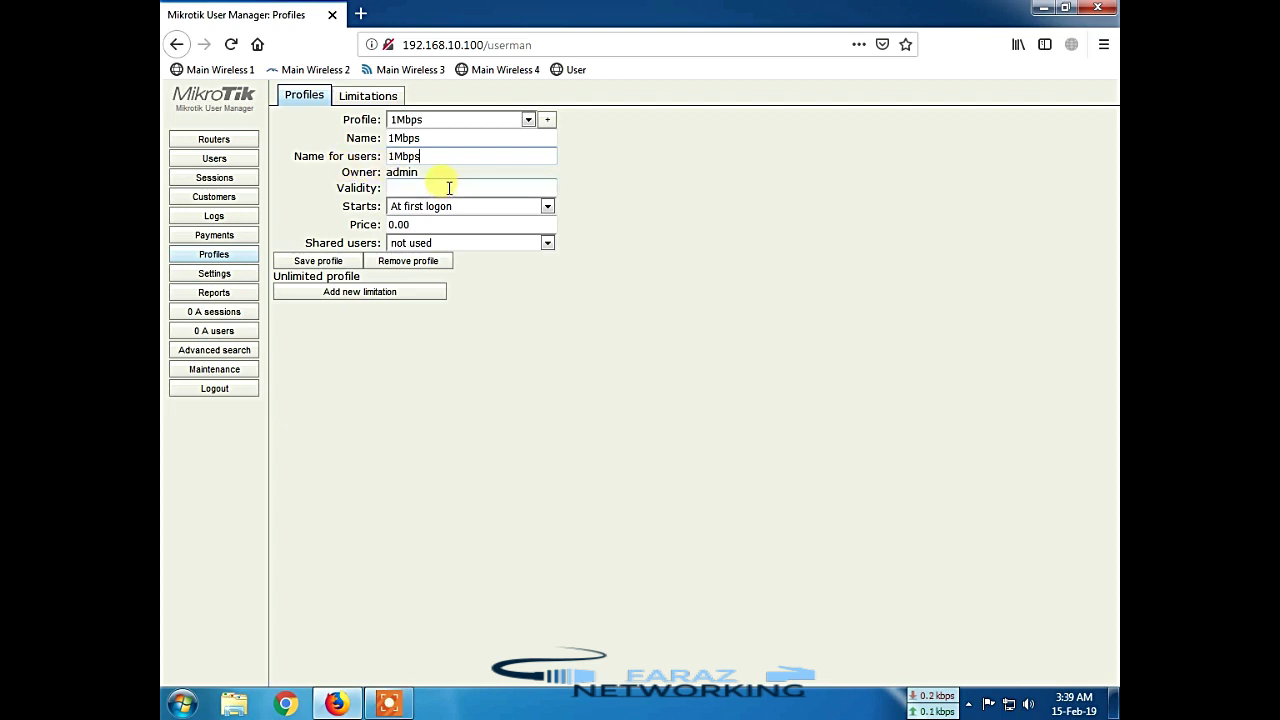
pyautogui.click(449, 187)
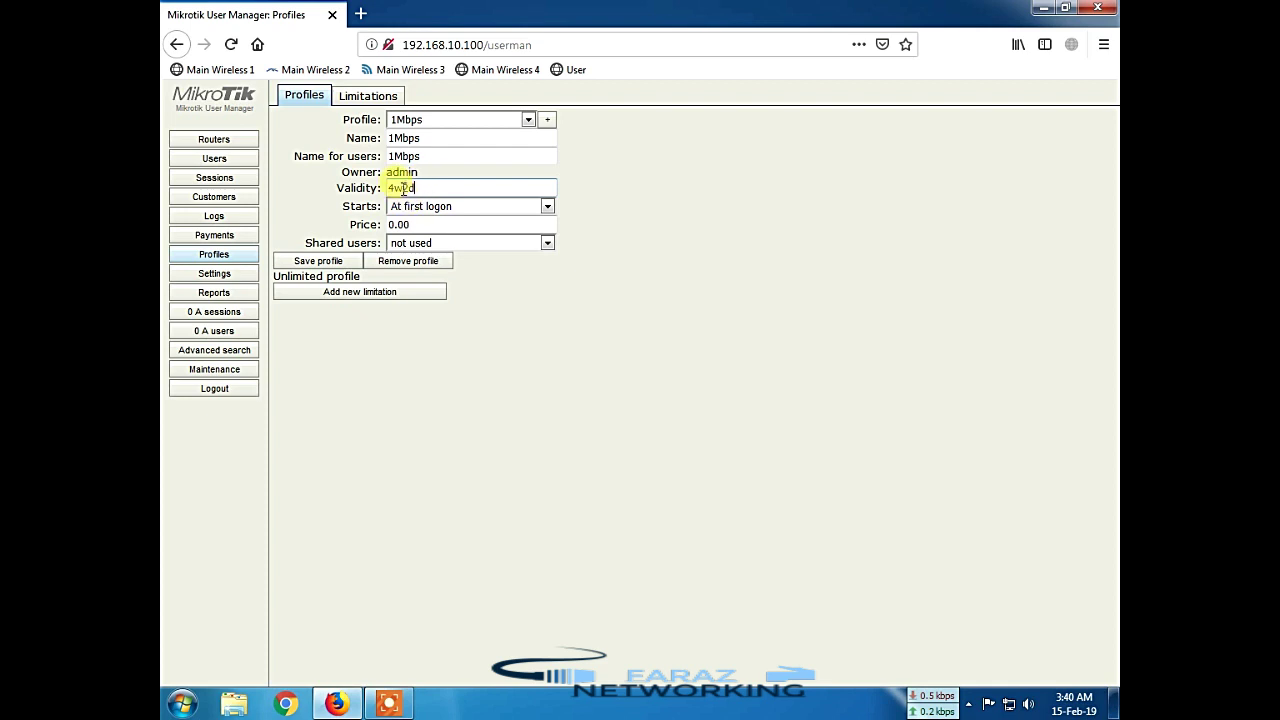
pyautogui.click(432, 187)
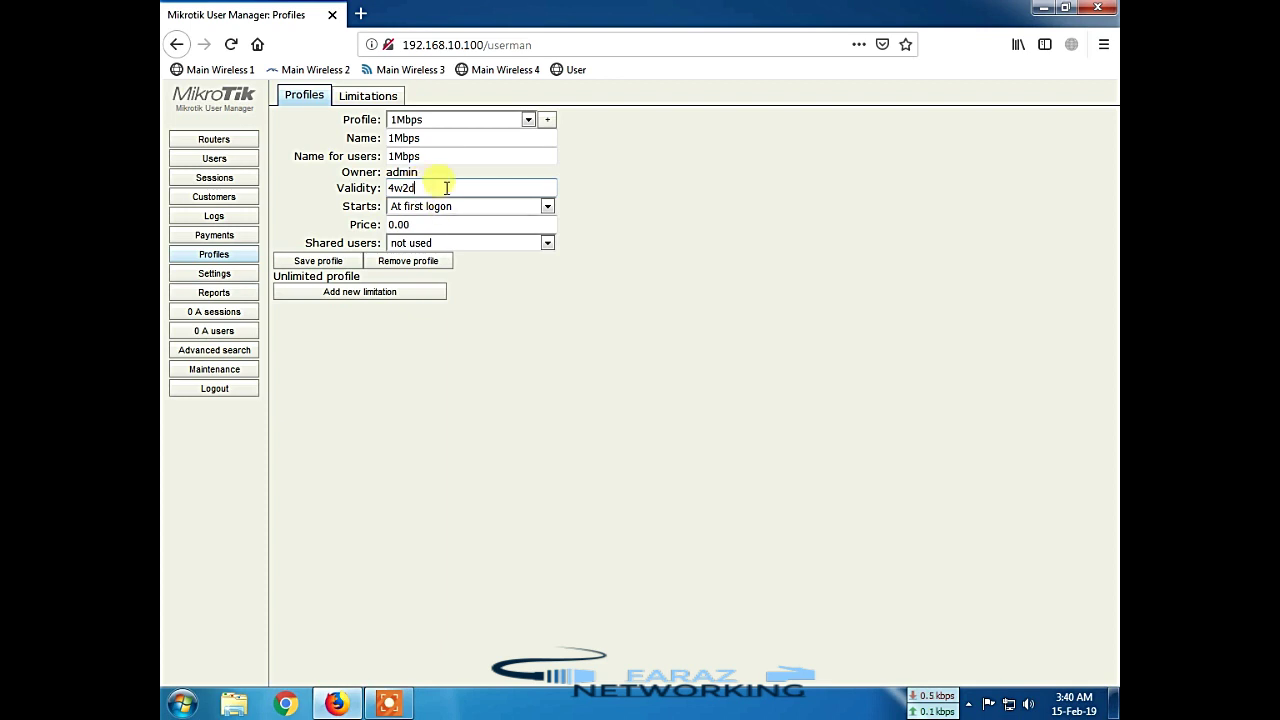
pyautogui.doubleClick(430, 188)
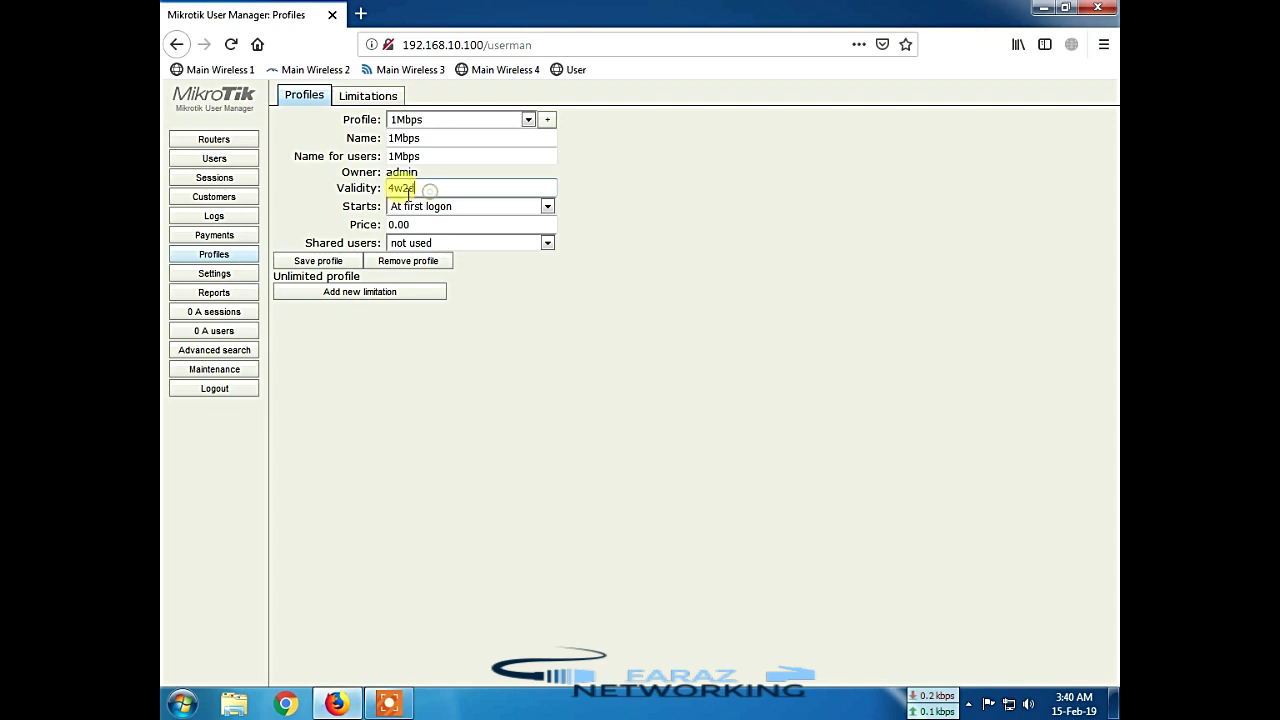
pyautogui.click(429, 190)
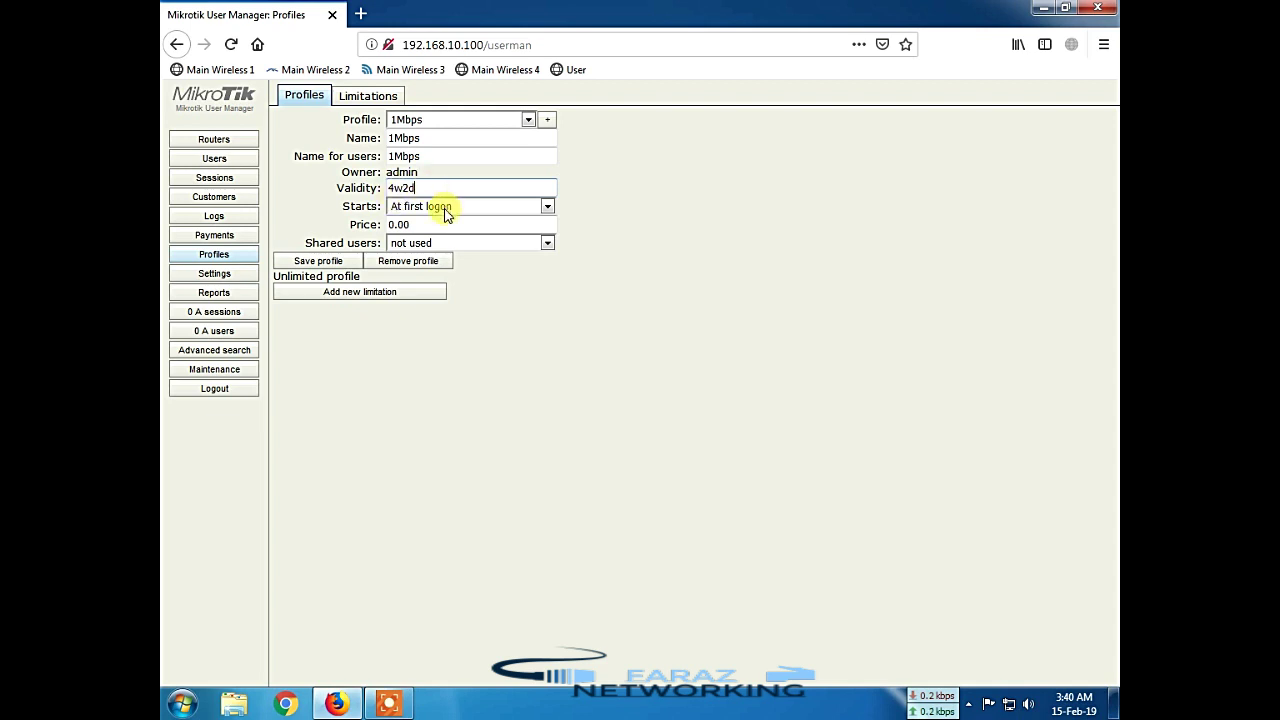
pyautogui.click(444, 208)
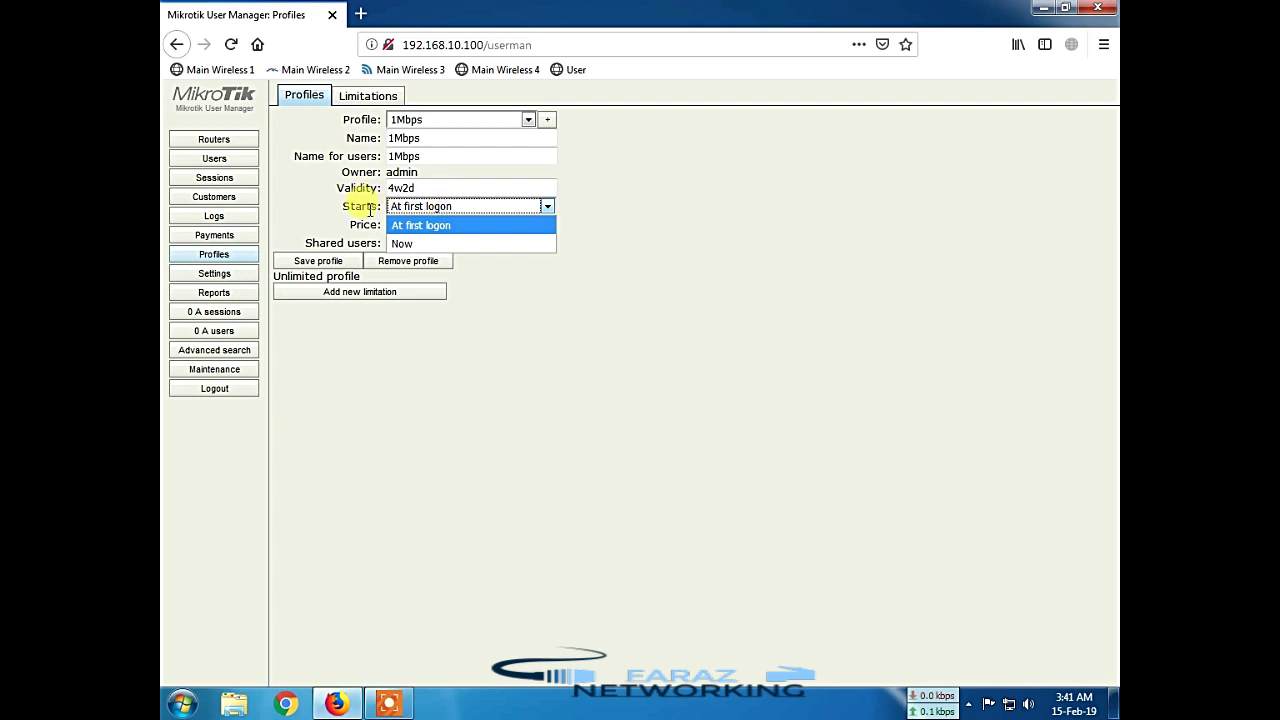
pyautogui.click(454, 209)
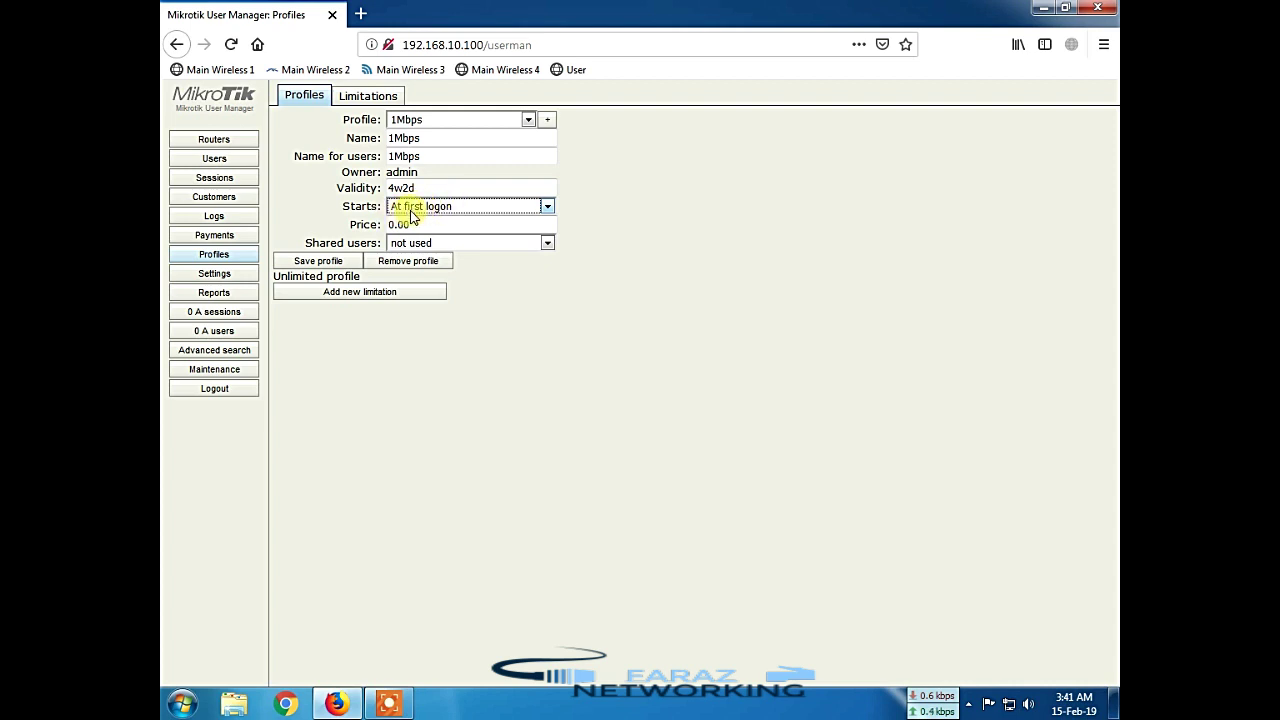
pyautogui.click(465, 212)
pyautogui.click(463, 209)
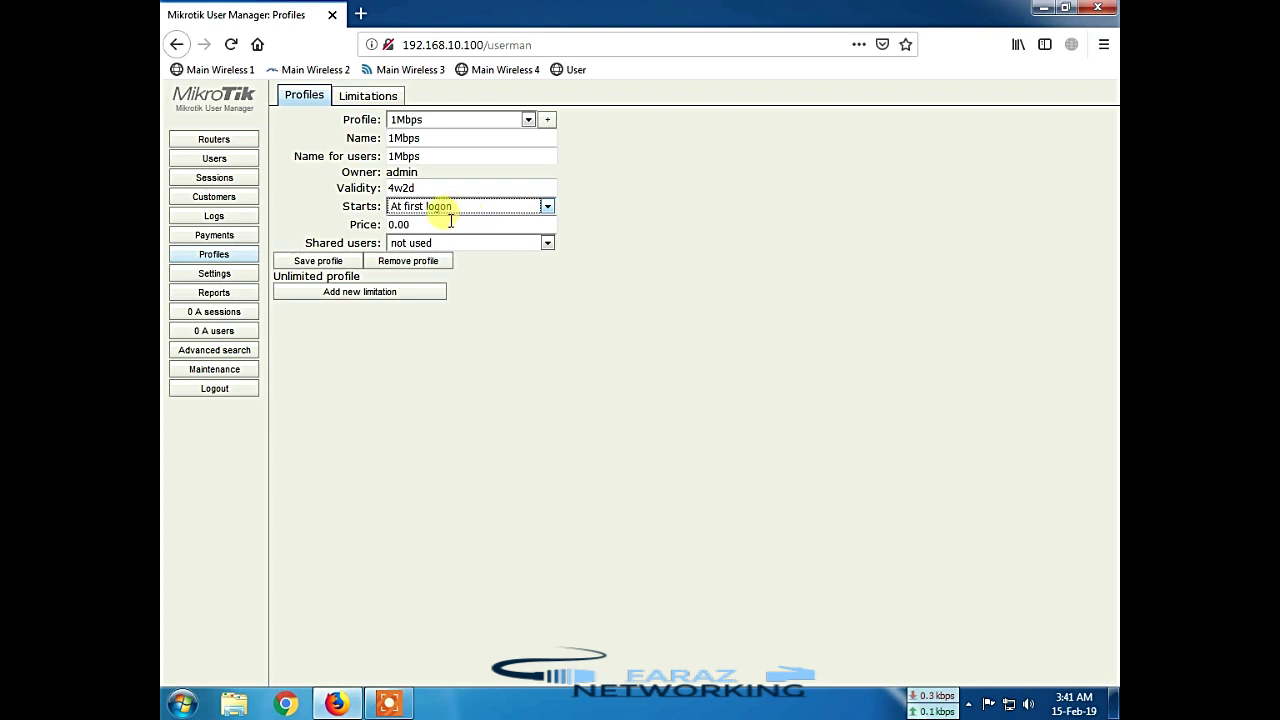
pyautogui.click(451, 222)
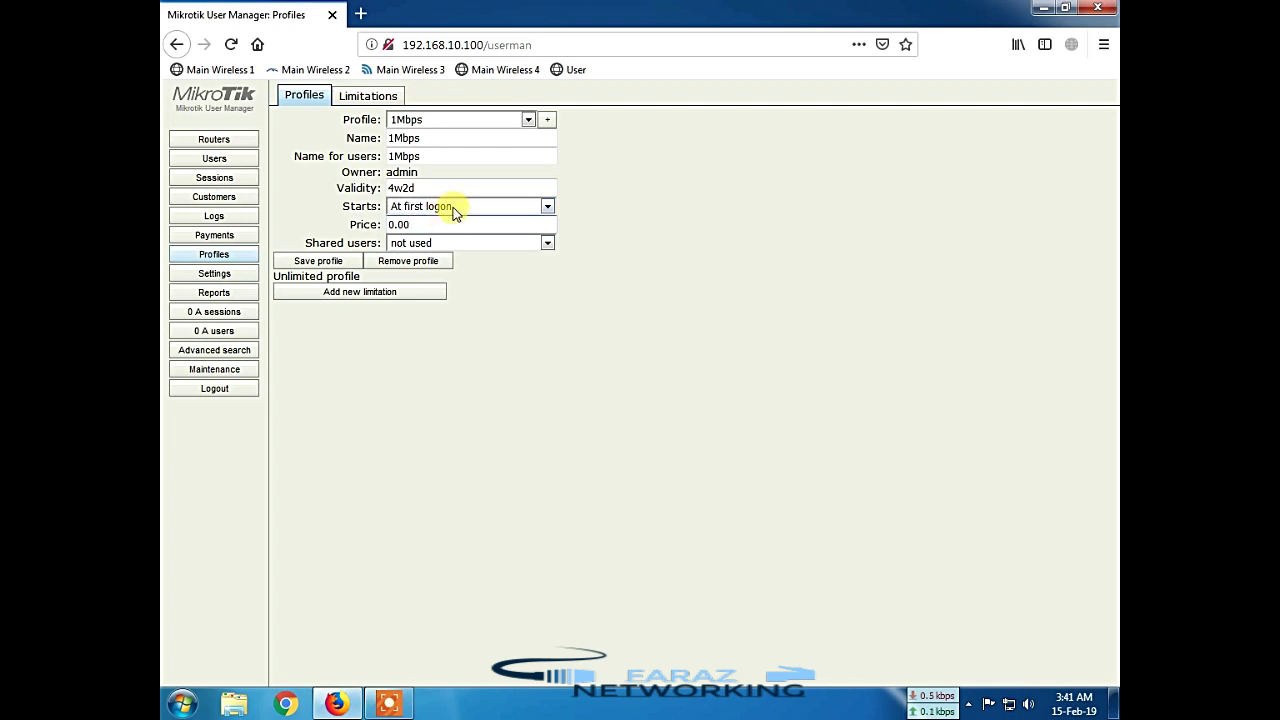
pyautogui.click(443, 206)
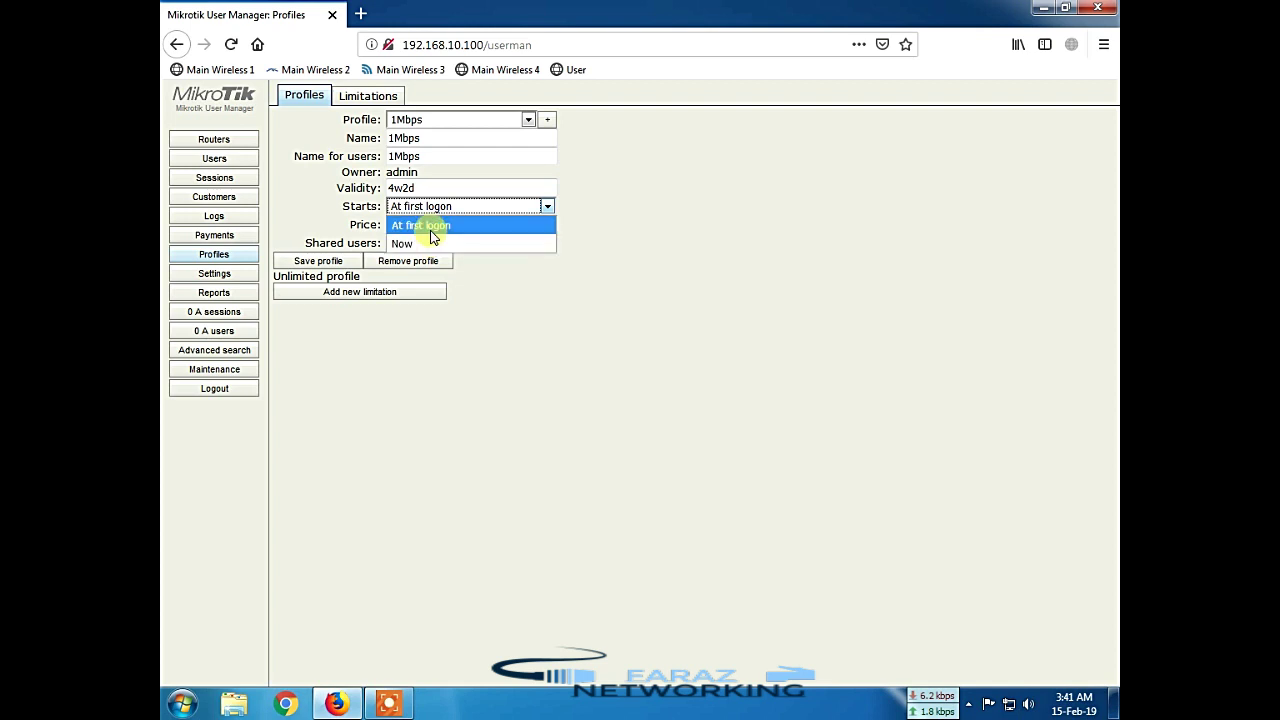
pyautogui.click(464, 221)
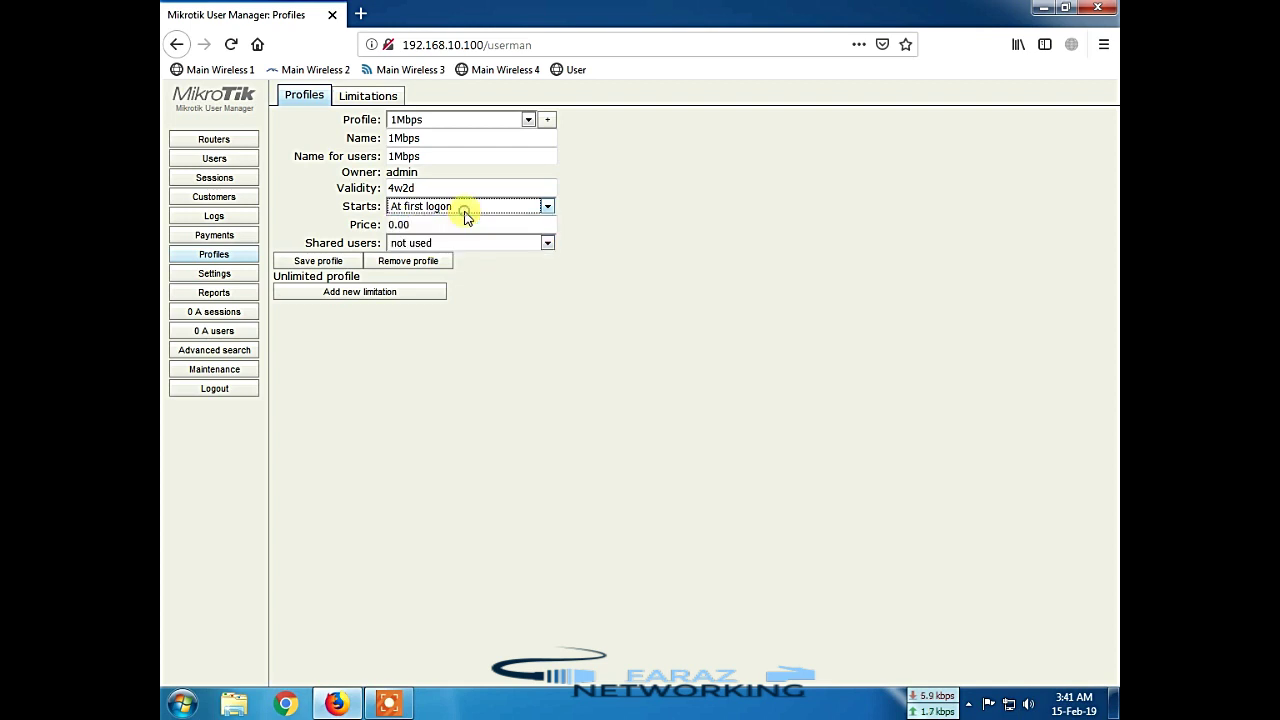
pyautogui.click(424, 229)
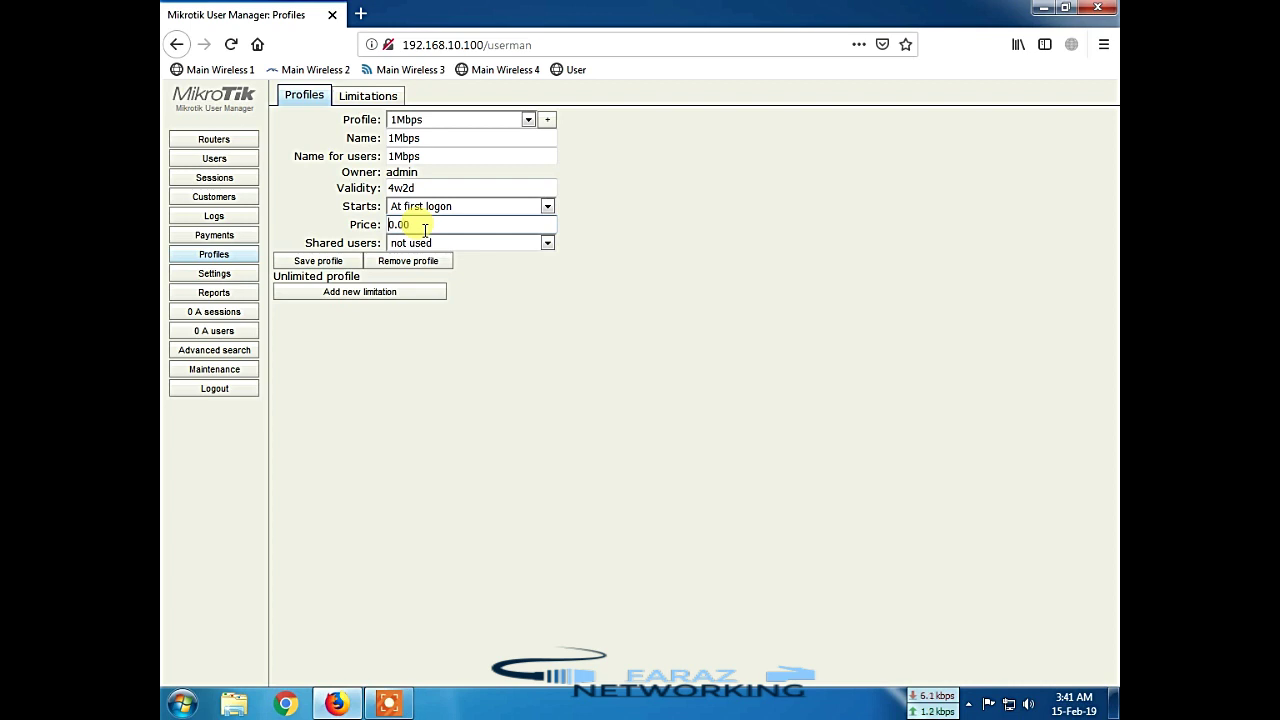
# Step: Give the 1Mbps profile price 500 and 1 shared user, save, and add a limitation
pyautogui.write('500')
pyautogui.press('Delete')
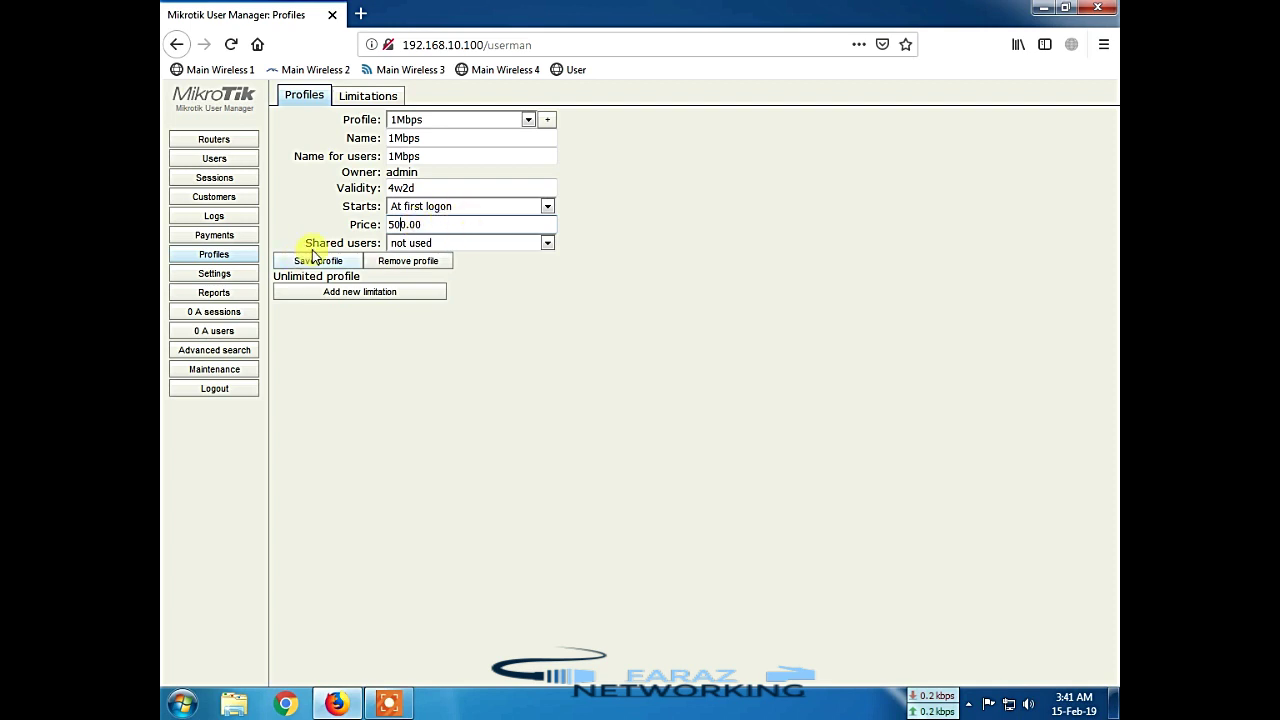
pyautogui.click(486, 245)
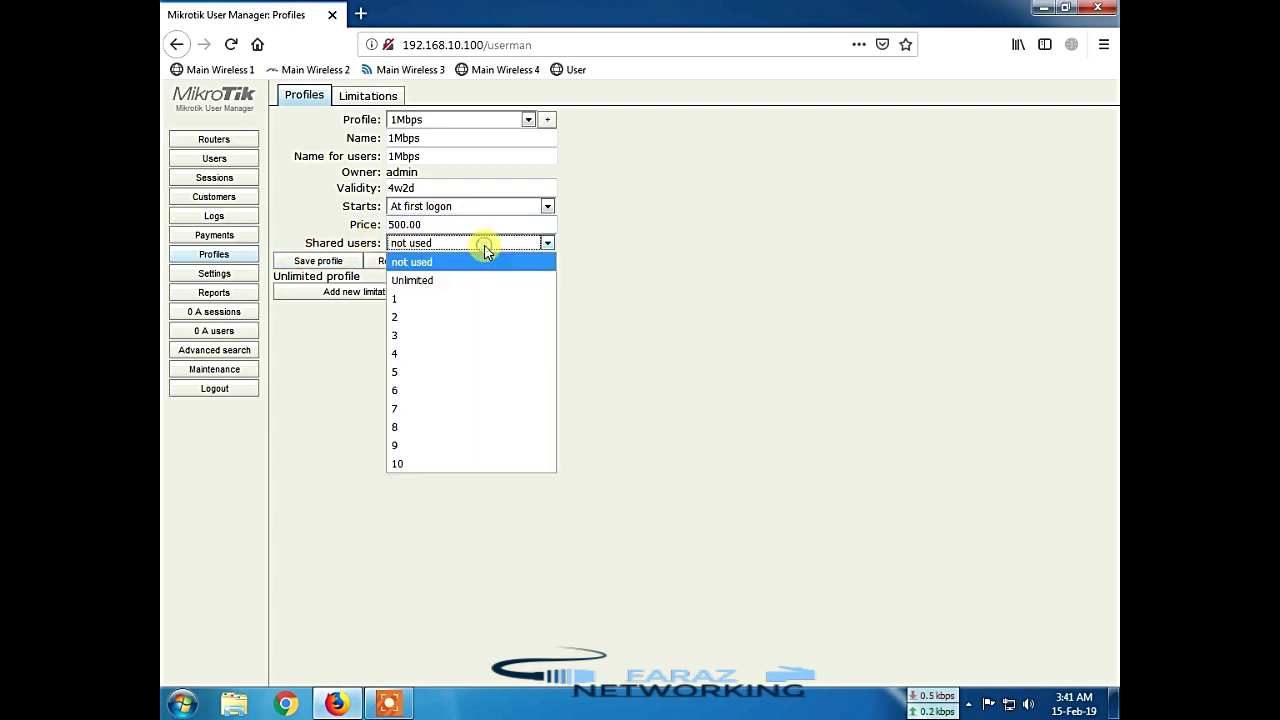
pyautogui.click(432, 297)
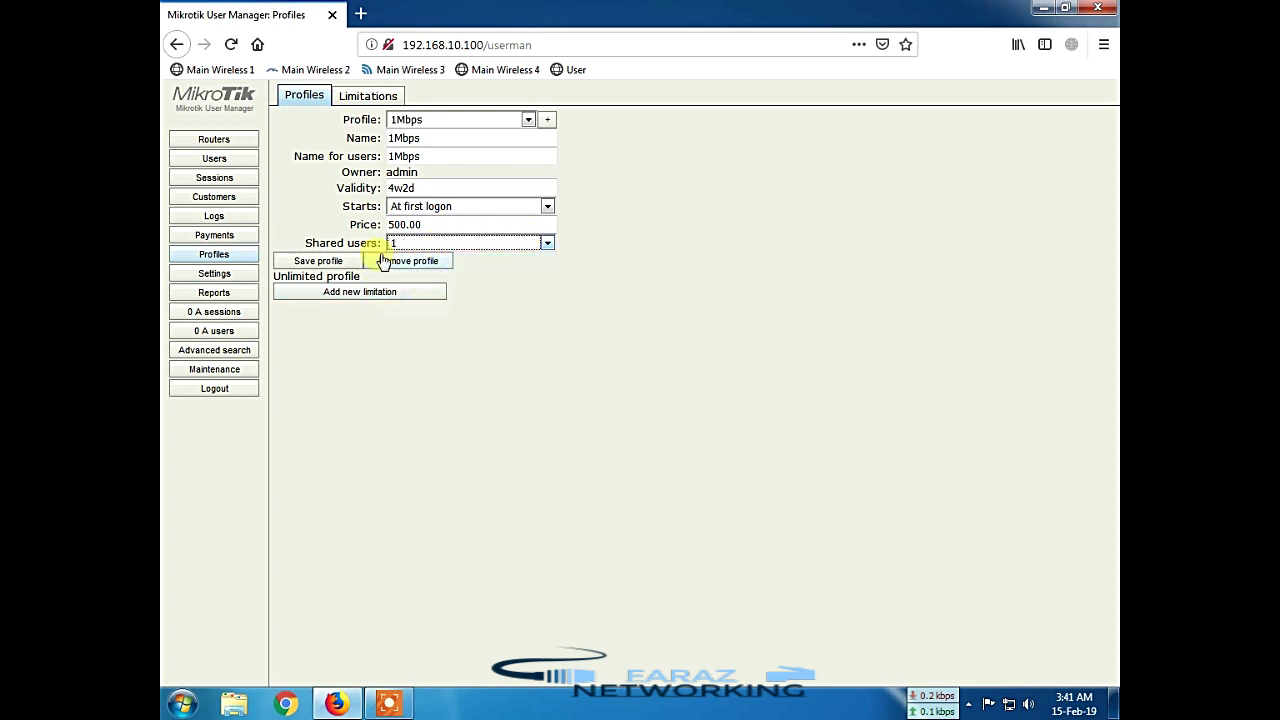
pyautogui.click(330, 268)
pyautogui.click(378, 298)
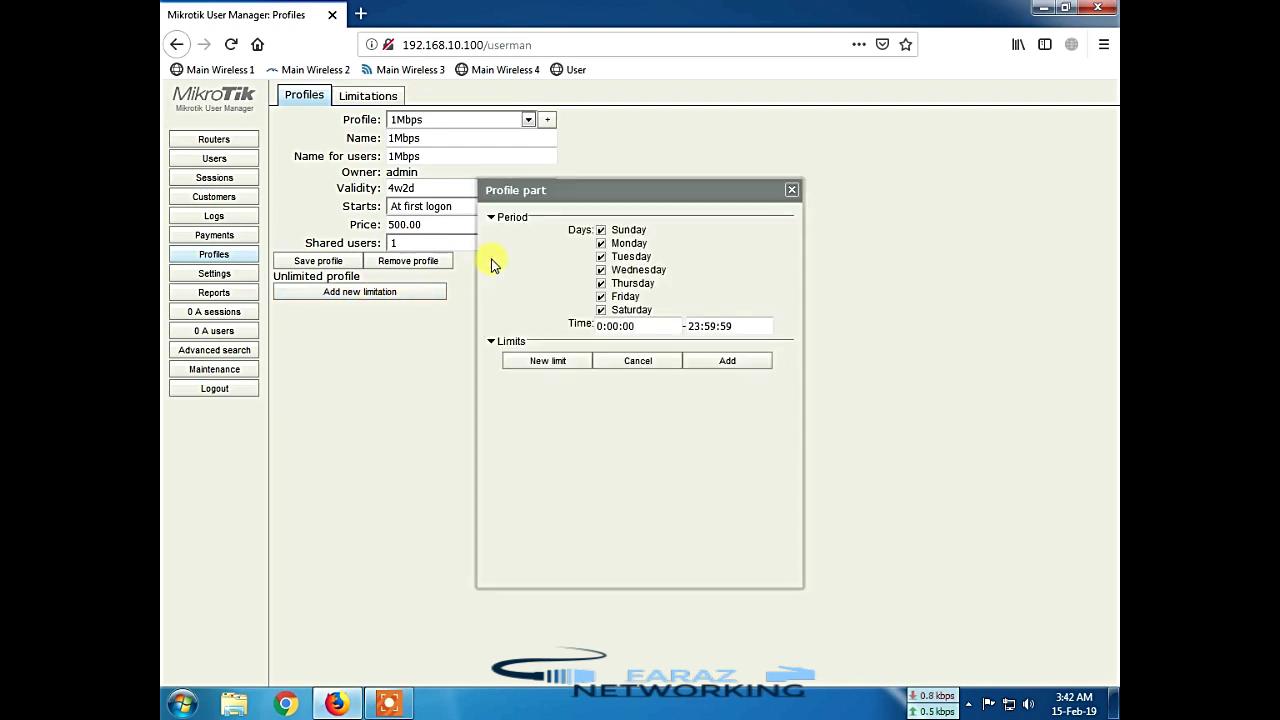
# Step: Collapse the profile part's Period section and start a new limit
pyautogui.click(506, 222)
pyautogui.click(536, 366)
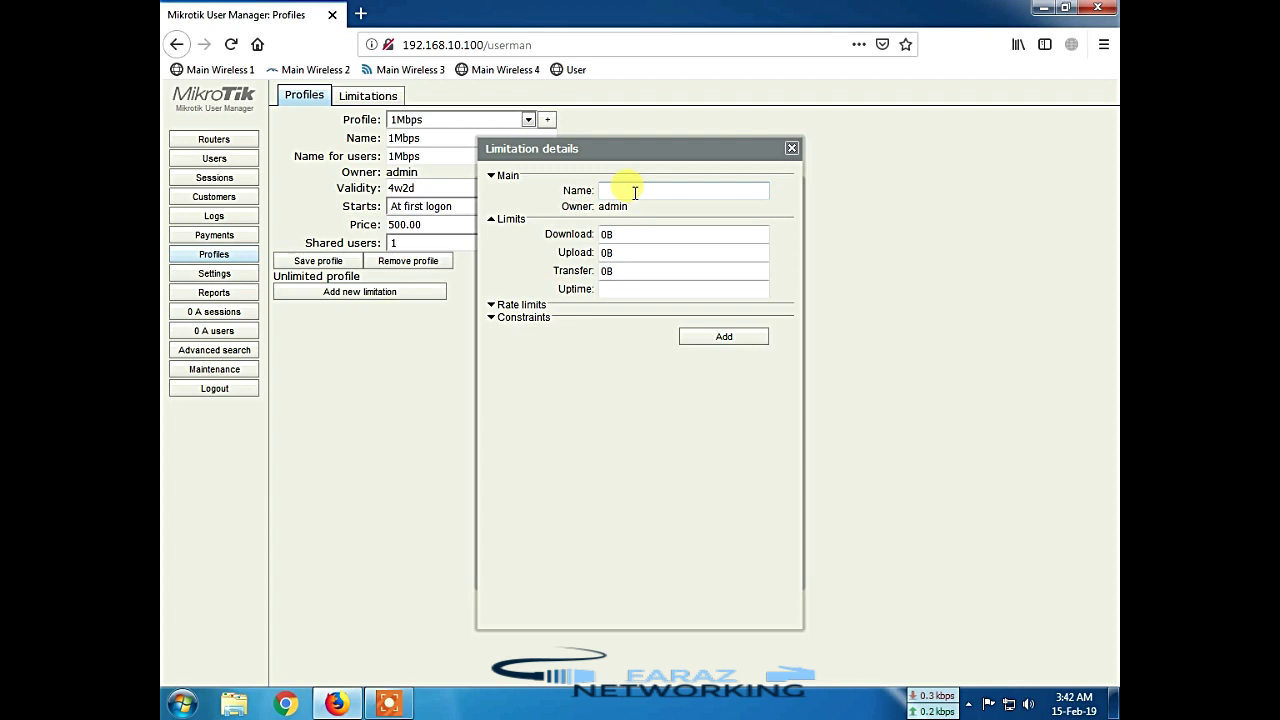
# Step: Name the new limitation 1Mbps and check that its Download limit is 0B
pyautogui.click(634, 192)
pyautogui.write('1Mbps')
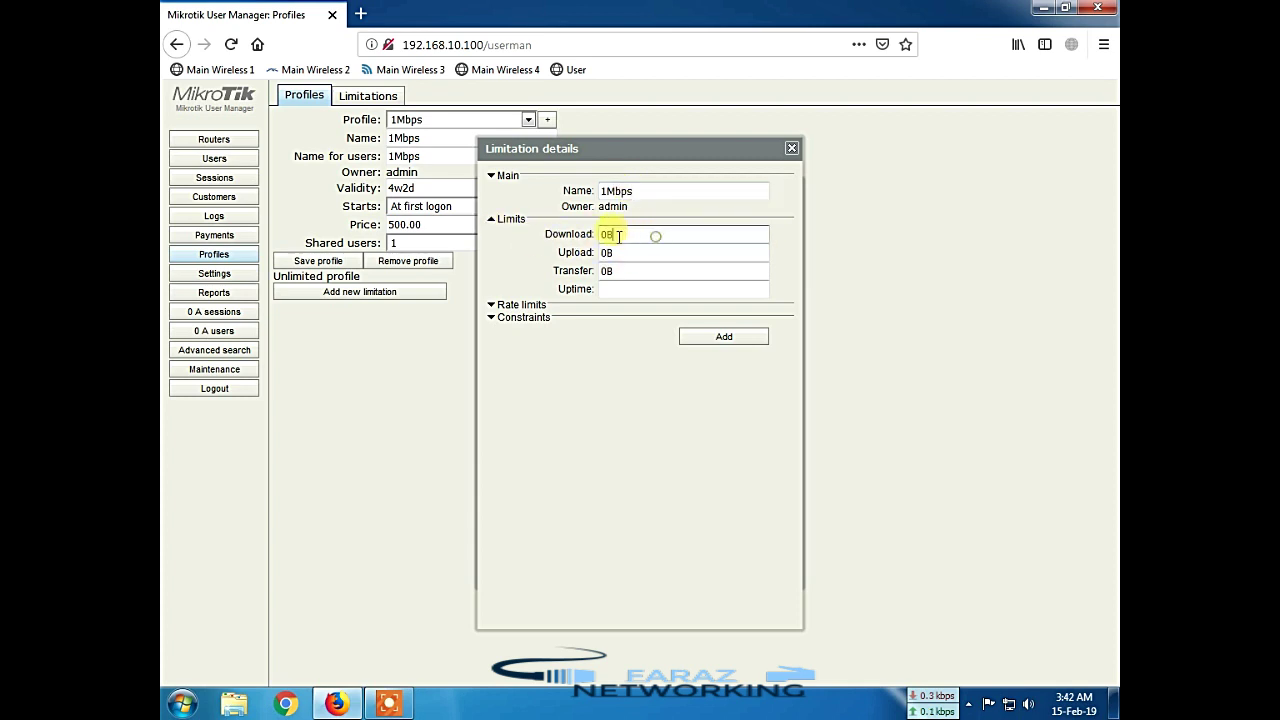
pyautogui.moveTo(654, 240); pyautogui.dragTo(590, 237)
pyautogui.click(626, 250)
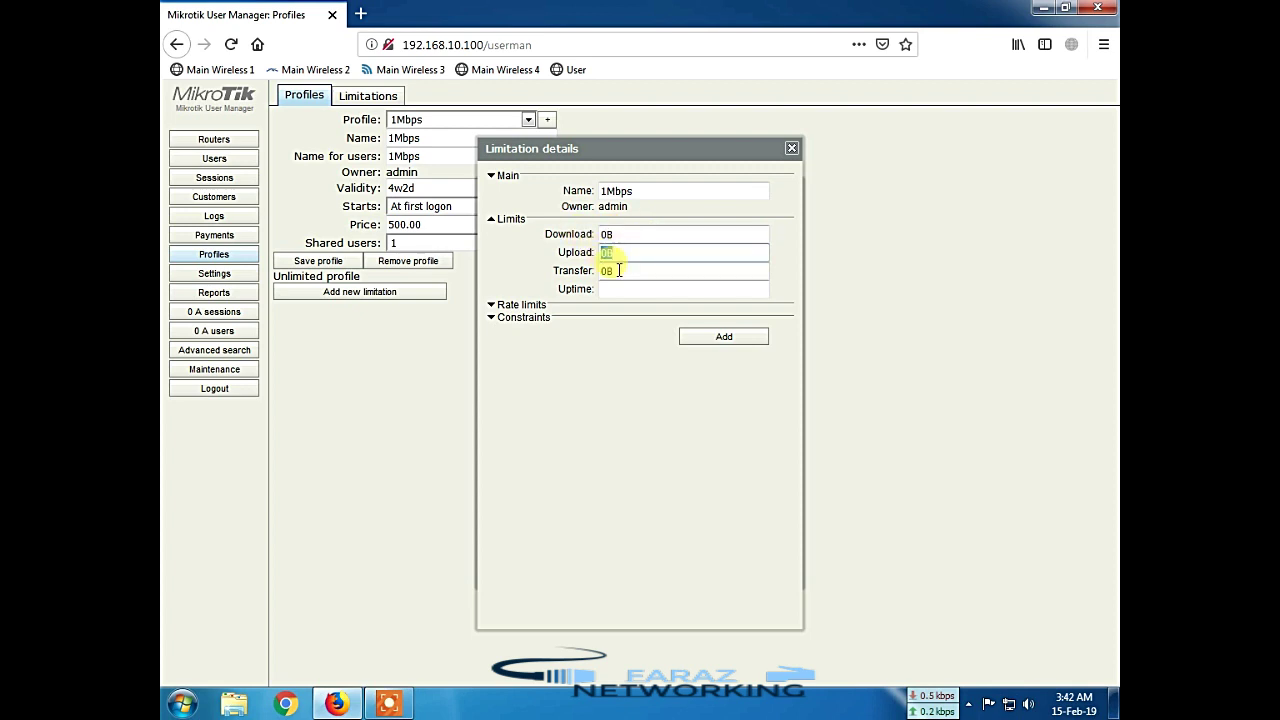
pyautogui.click(611, 272)
pyautogui.click(634, 234)
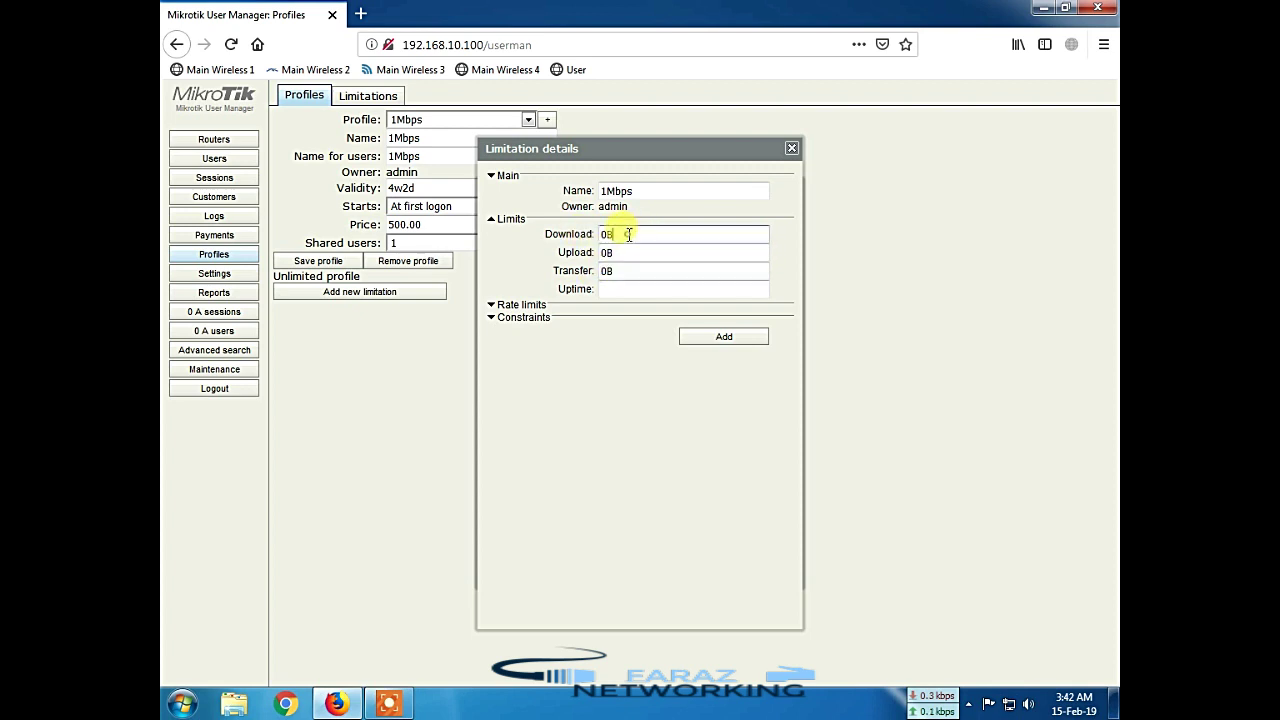
pyautogui.moveTo(634, 234); pyautogui.dragTo(600, 245)
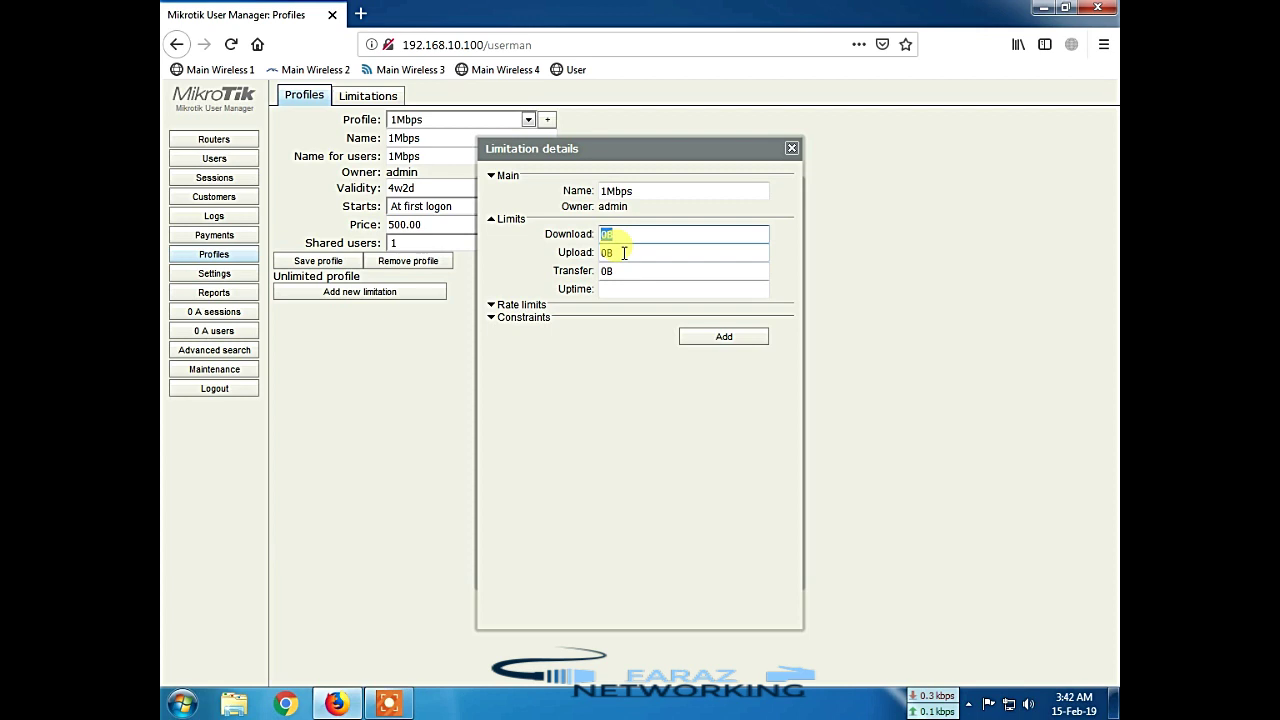
pyautogui.click(623, 253)
pyautogui.press('Tab')
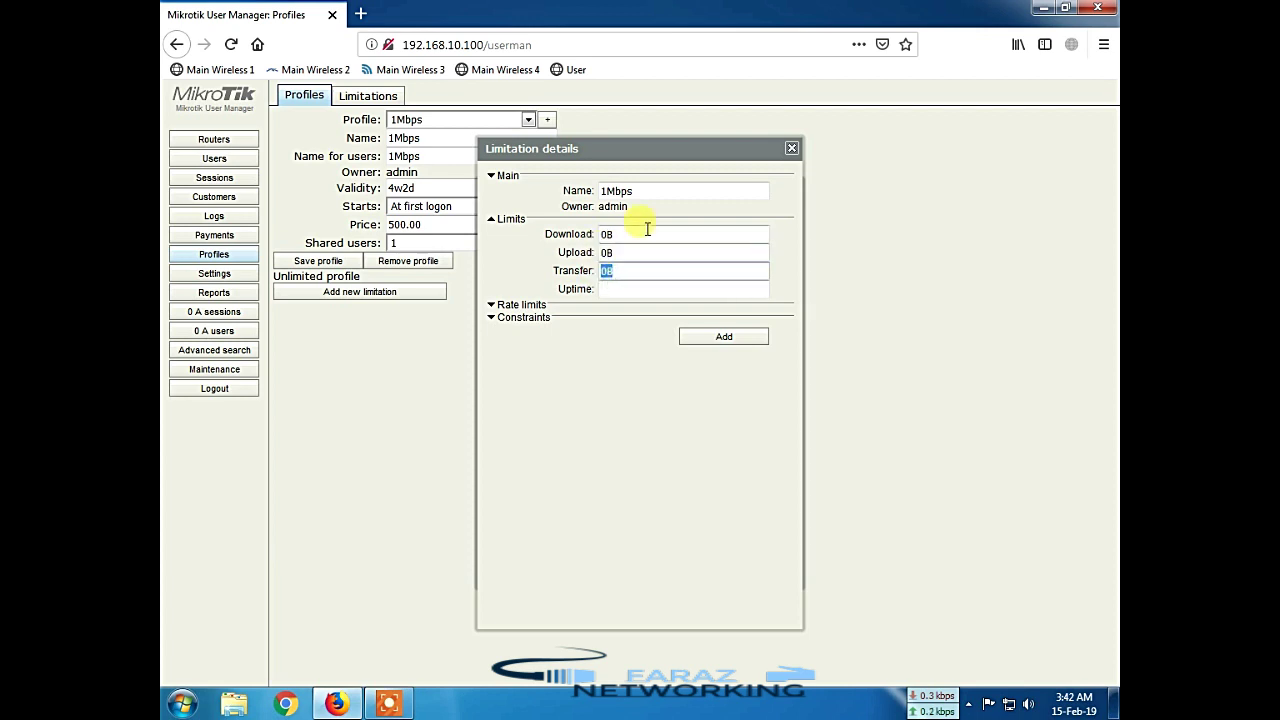
pyautogui.doubleClick(634, 236)
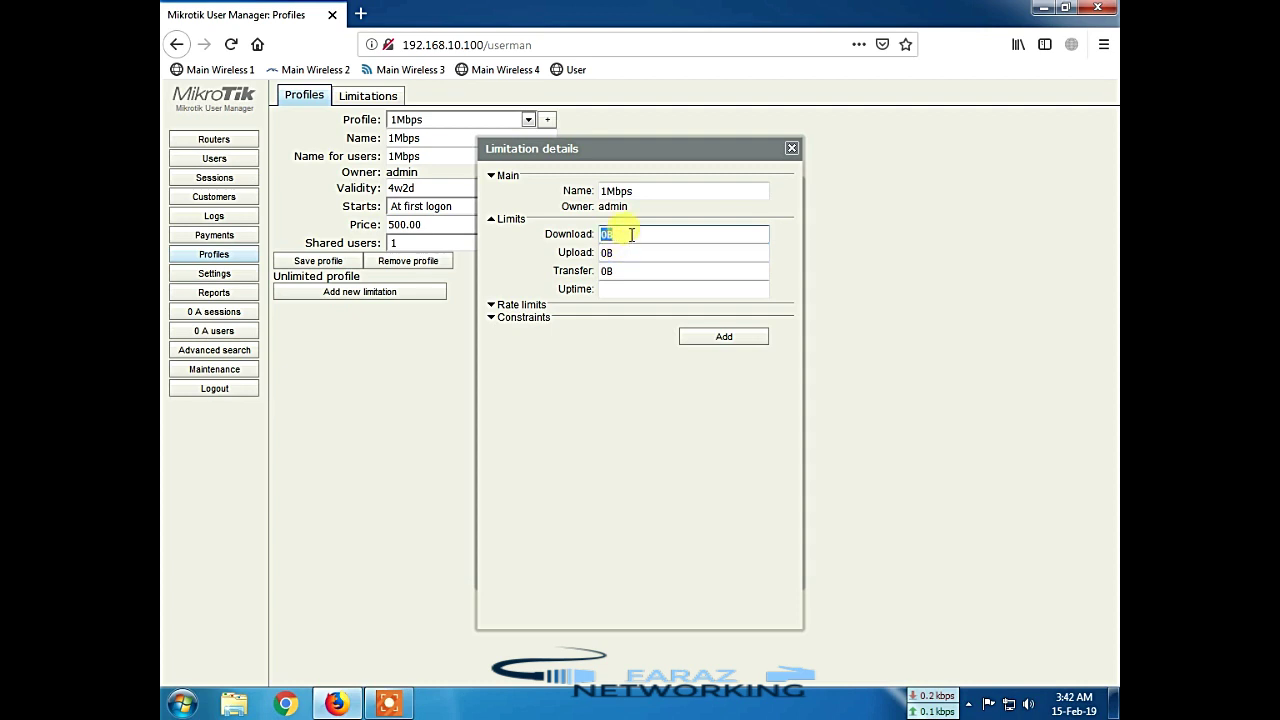
pyautogui.click(631, 234)
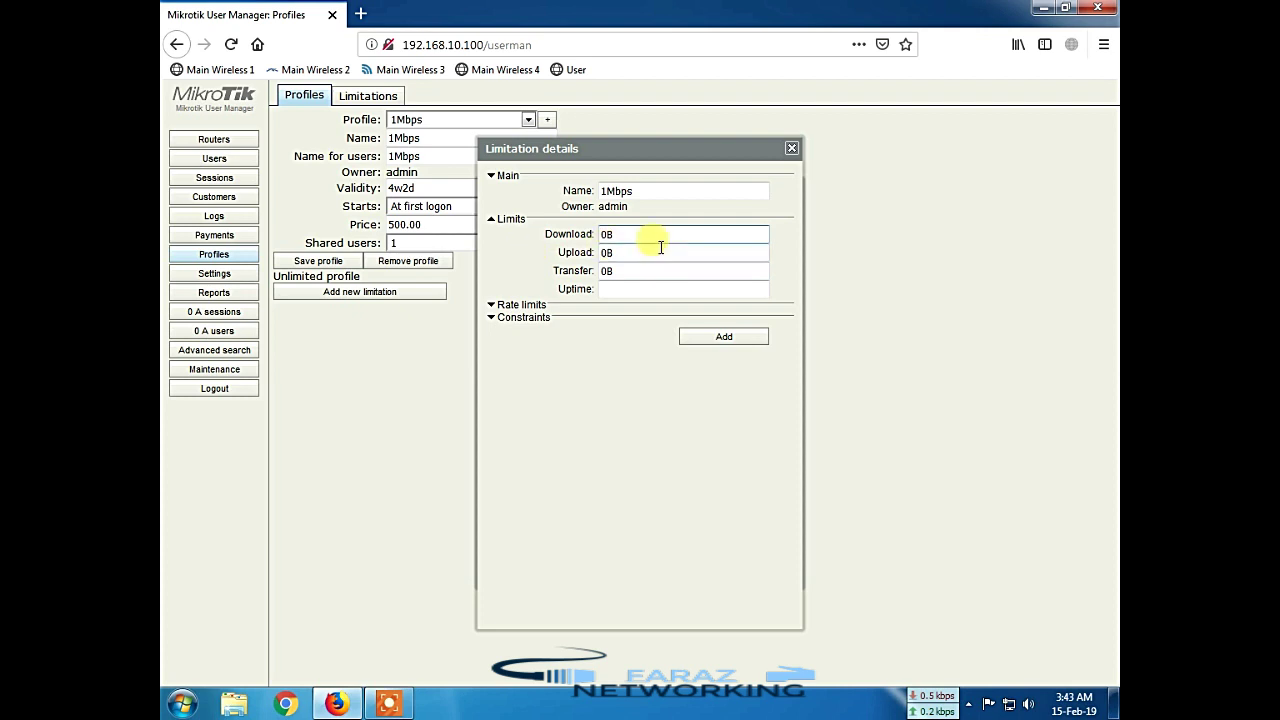
pyautogui.doubleClick(601, 236)
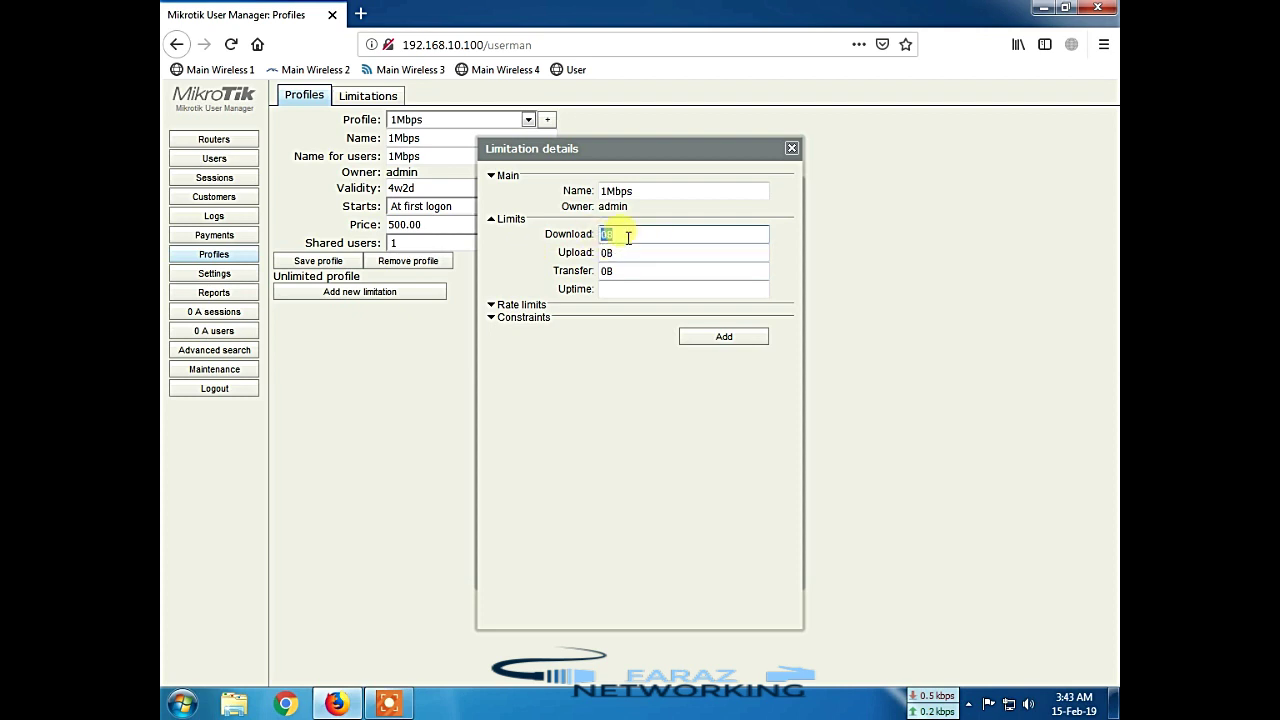
# Step: Check that the Upload and Transfer limits stay 0B and Uptime stays blank
pyautogui.click(629, 236)
pyautogui.click(629, 255)
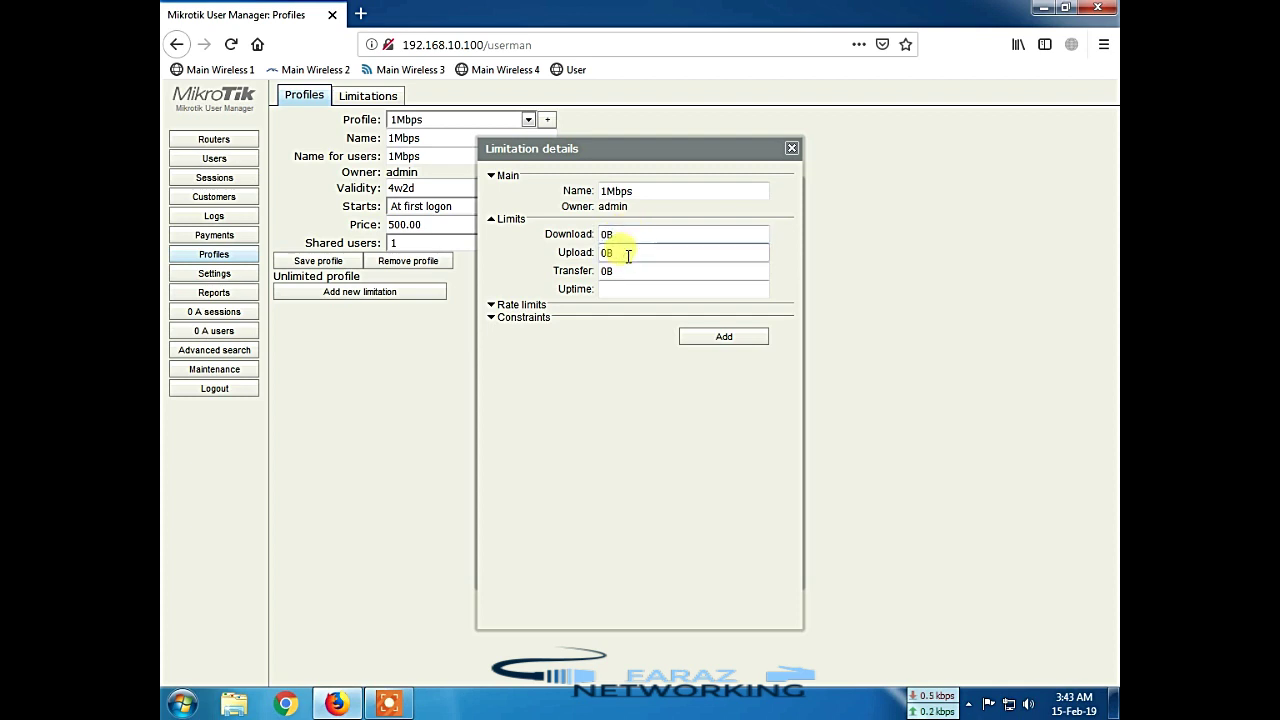
pyautogui.doubleClick(604, 254)
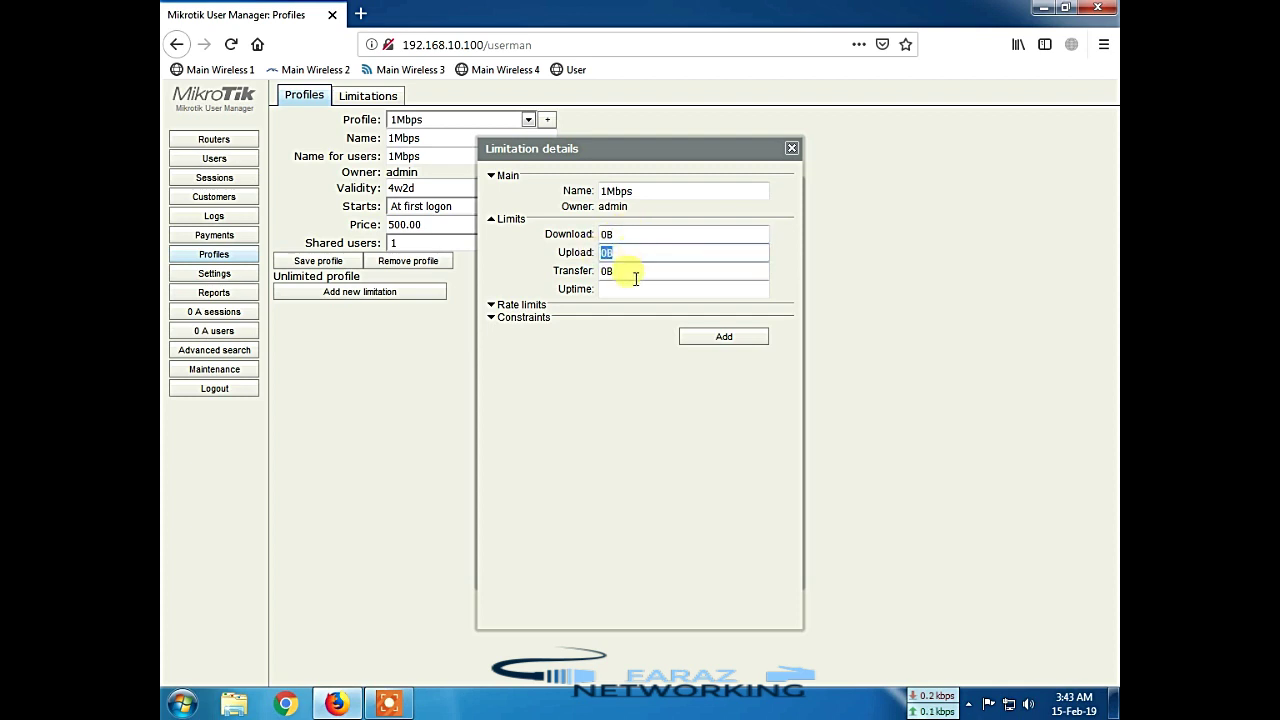
pyautogui.click(634, 275)
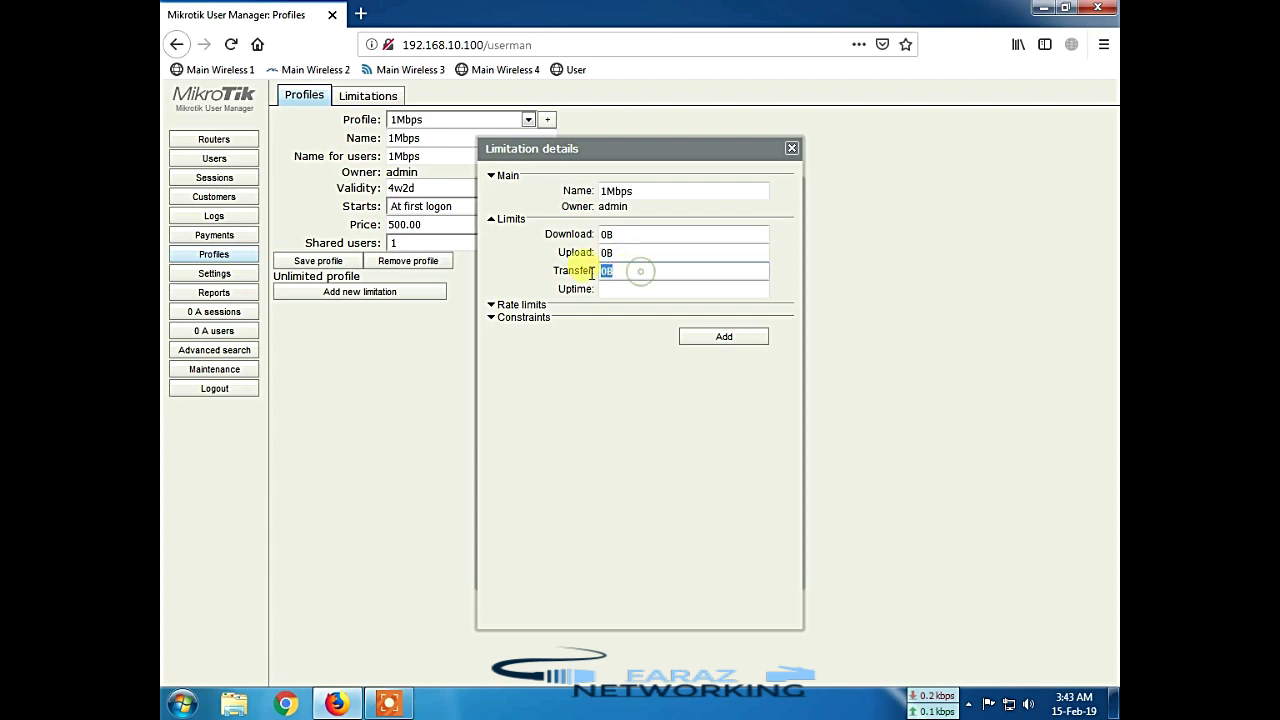
pyautogui.doubleClick(605, 274)
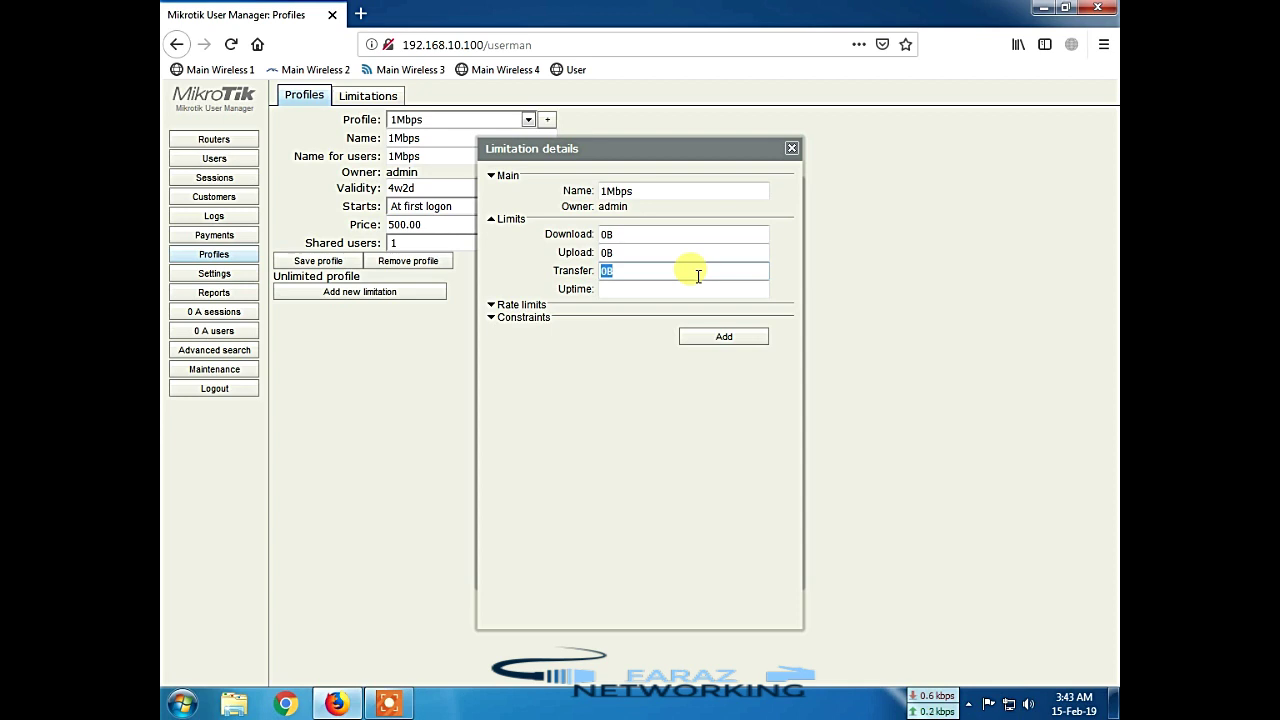
pyautogui.click(610, 288)
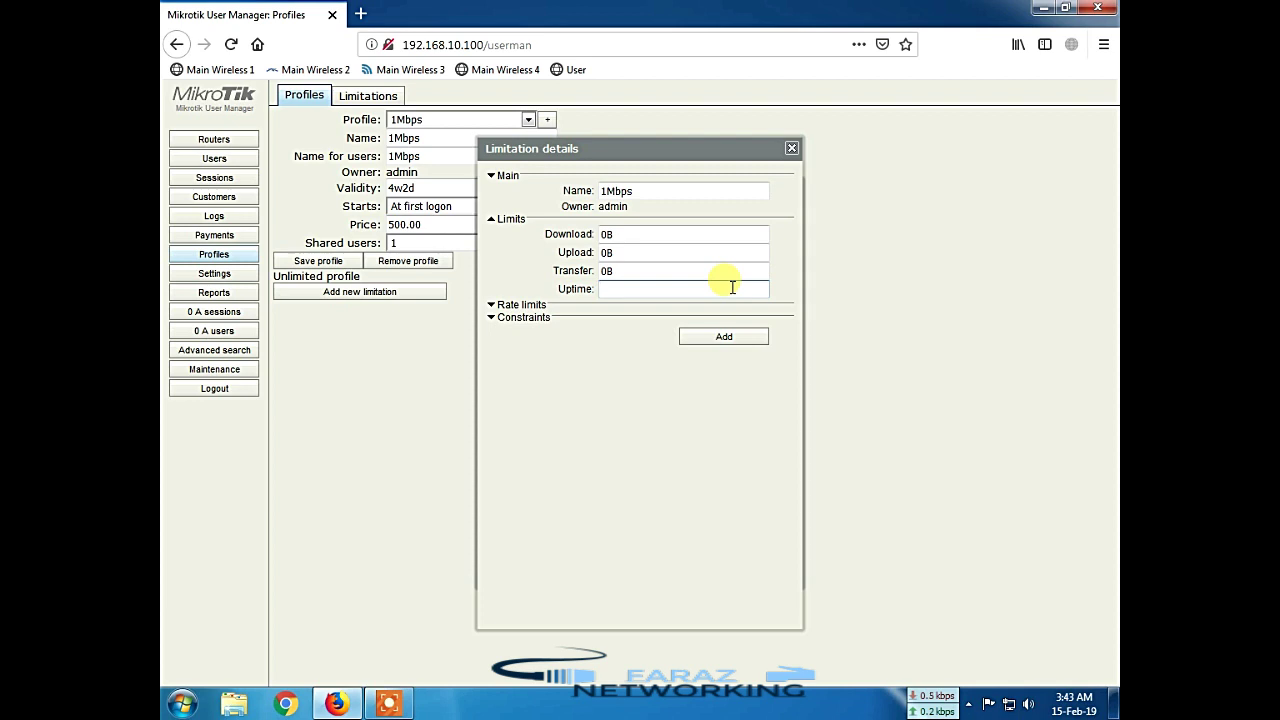
pyautogui.click(609, 234)
pyautogui.click(622, 253)
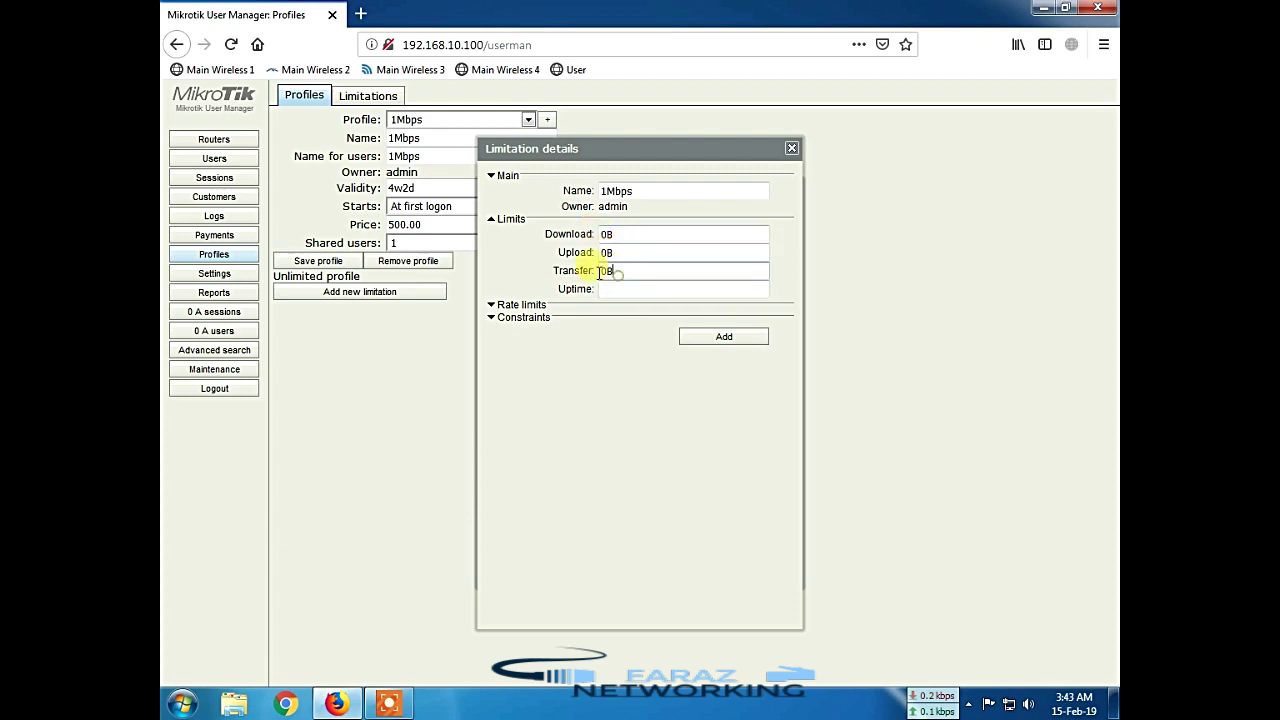
pyautogui.click(617, 254)
pyautogui.click(614, 236)
pyautogui.click(627, 252)
pyautogui.click(624, 286)
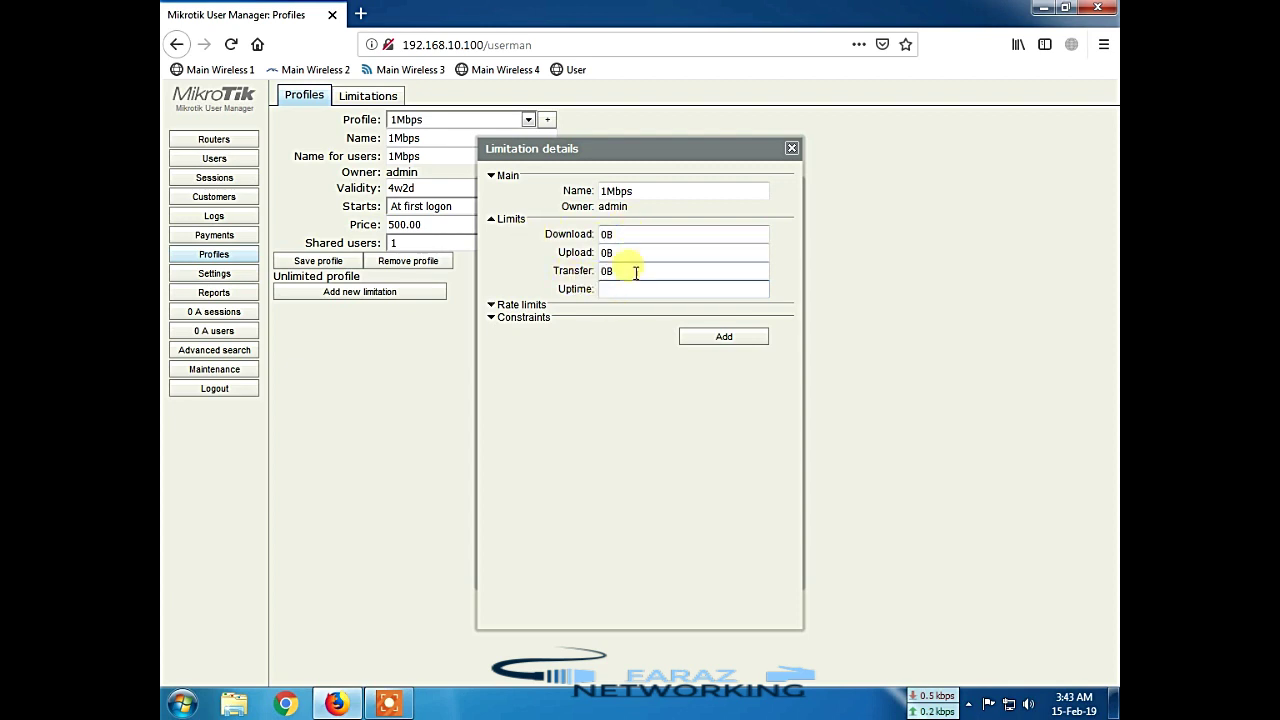
# Step: Set the limitation's rate limits to Rx 512k and Tx 1024k
pyautogui.click(494, 306)
pyautogui.click(622, 320)
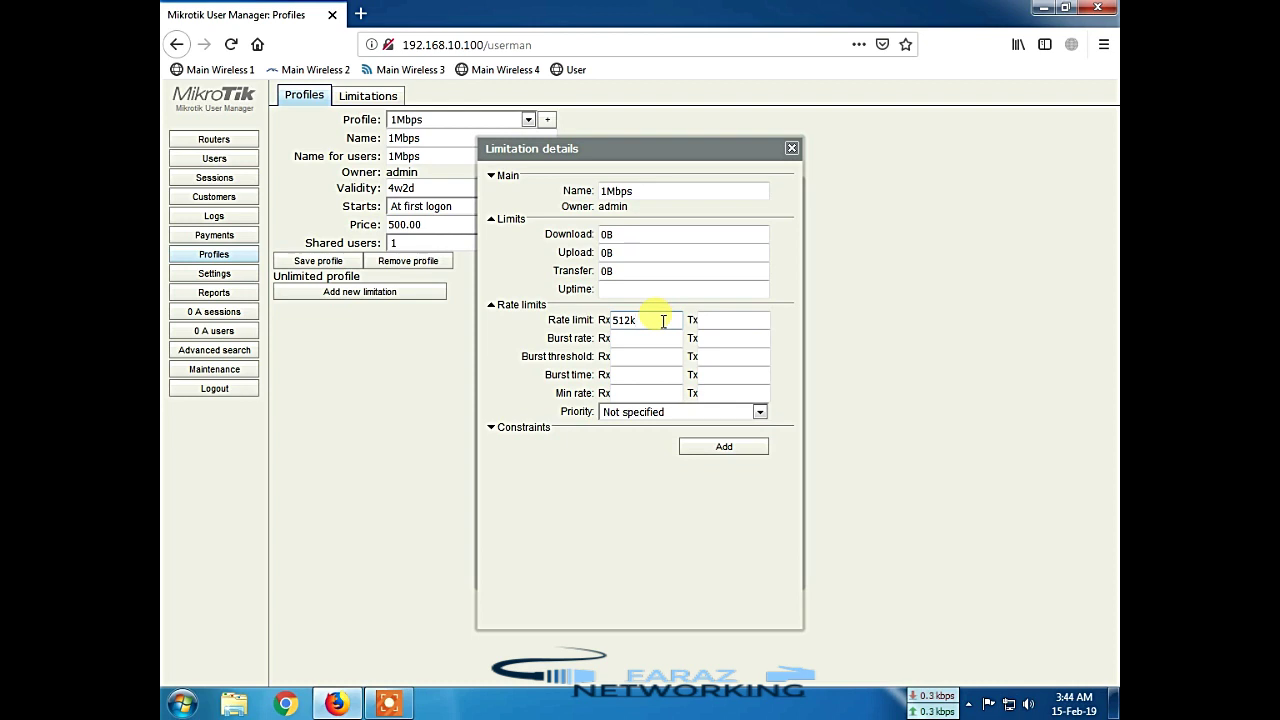
pyautogui.press('Tab')
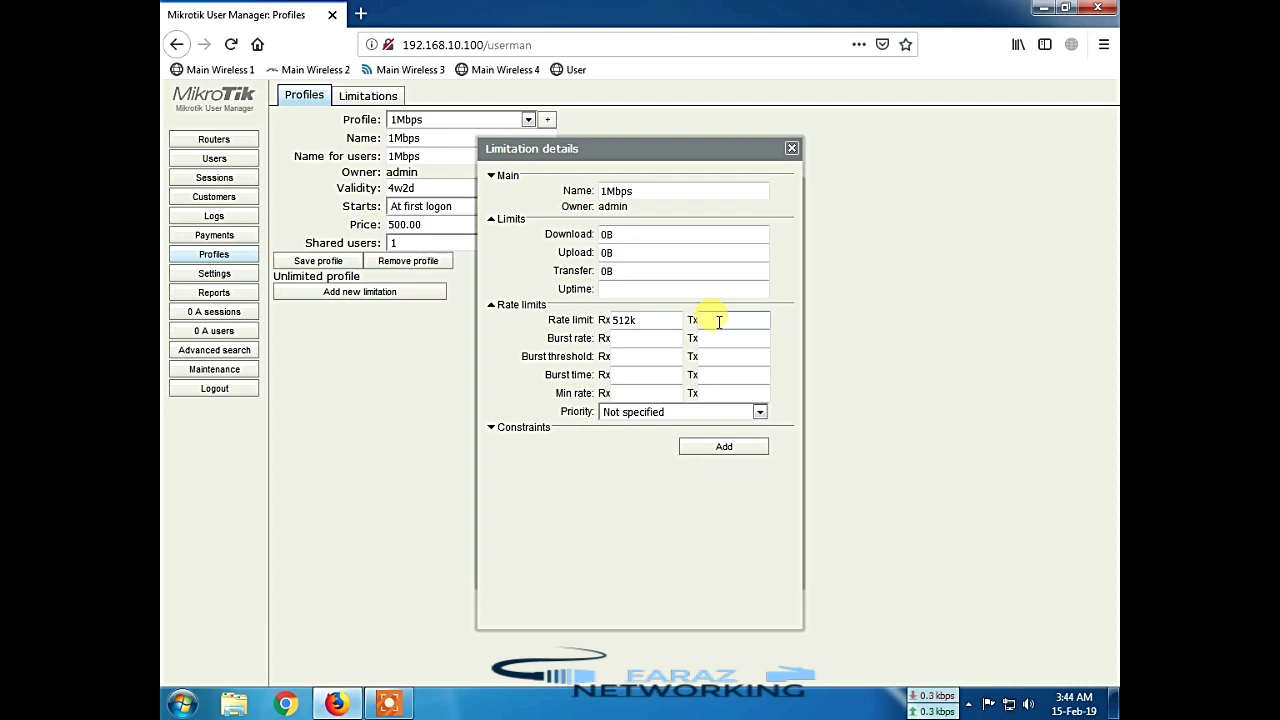
pyautogui.write('1024k')
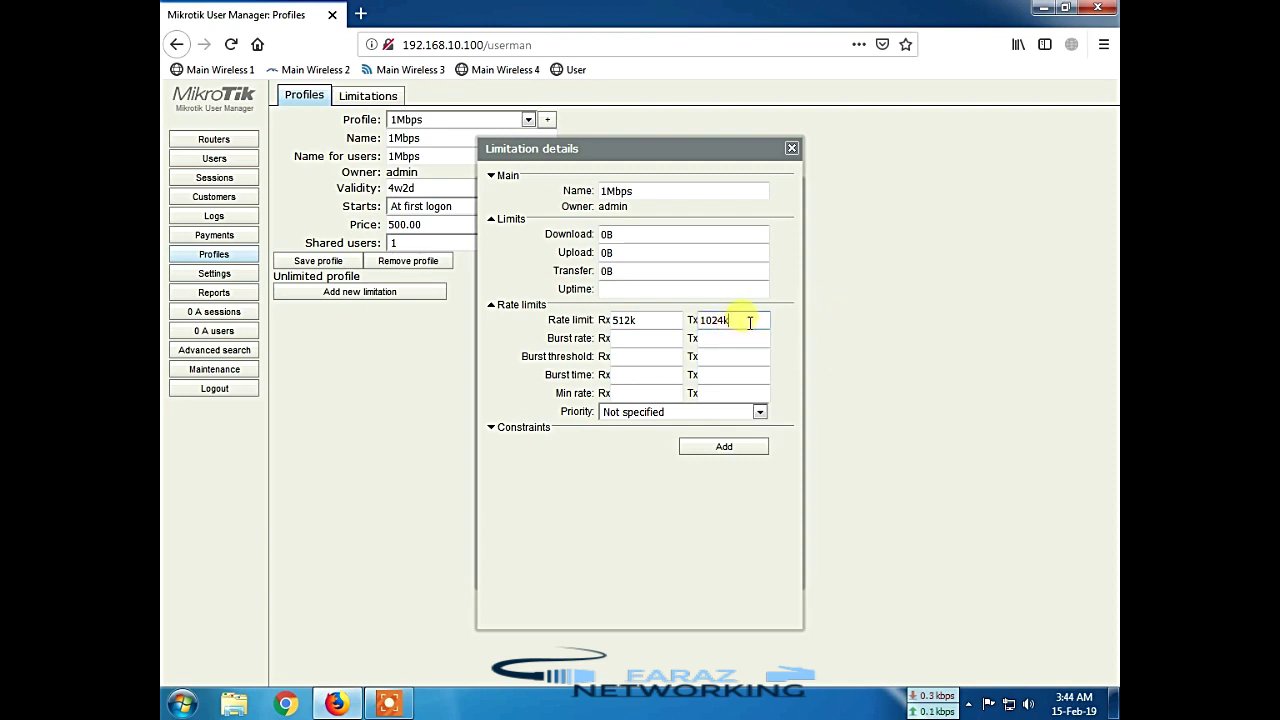
pyautogui.doubleClick(660, 321)
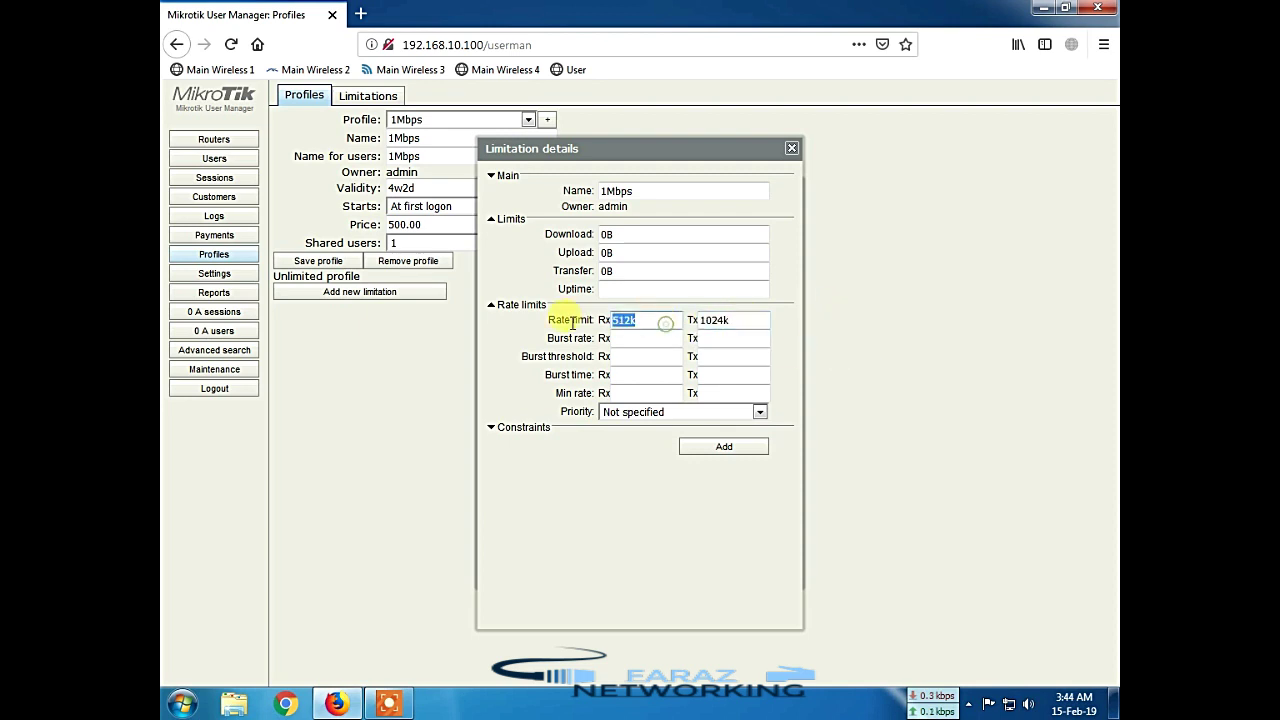
pyautogui.doubleClick(751, 321)
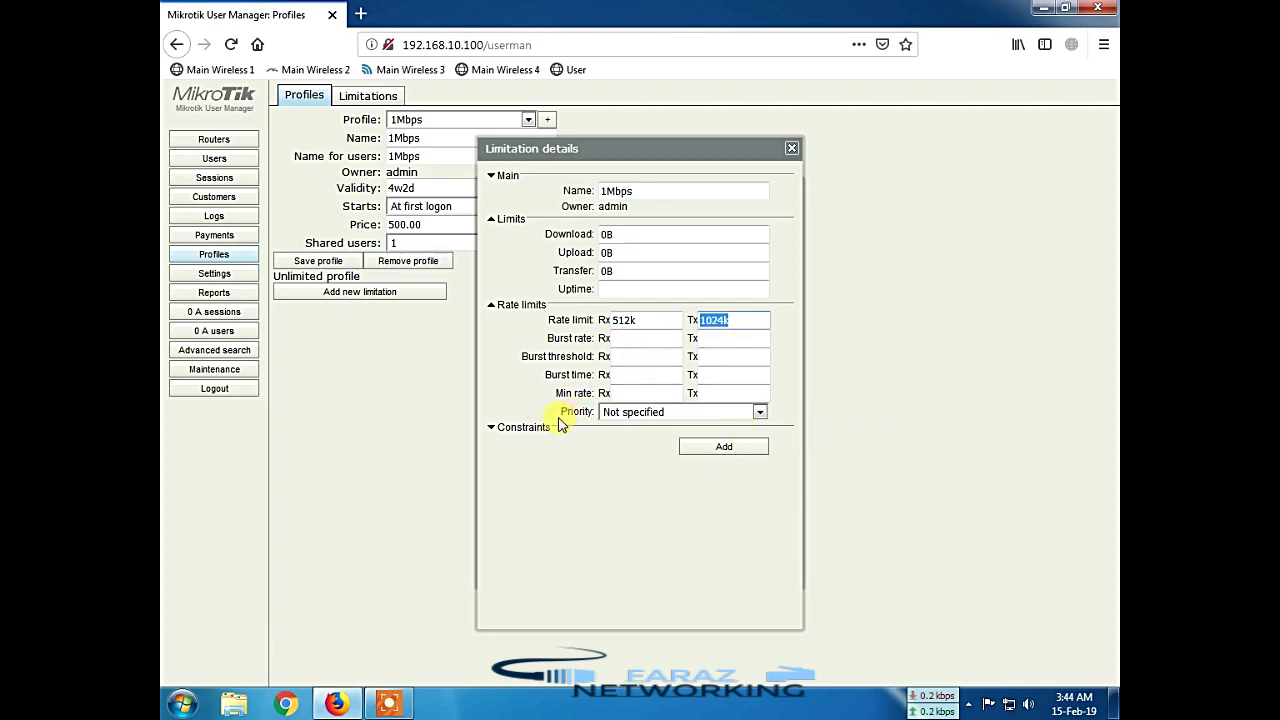
# Step: Leave the limitation's priority at Not specified
pyautogui.click(627, 421)
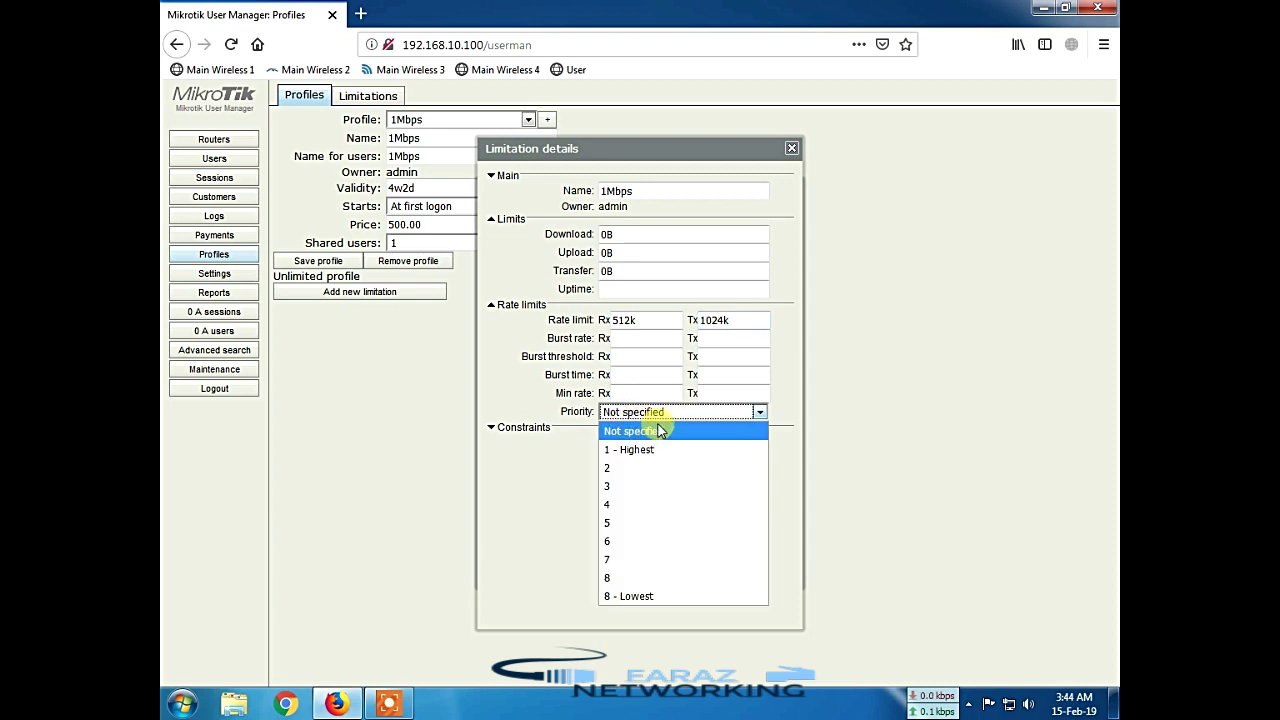
pyautogui.click(657, 432)
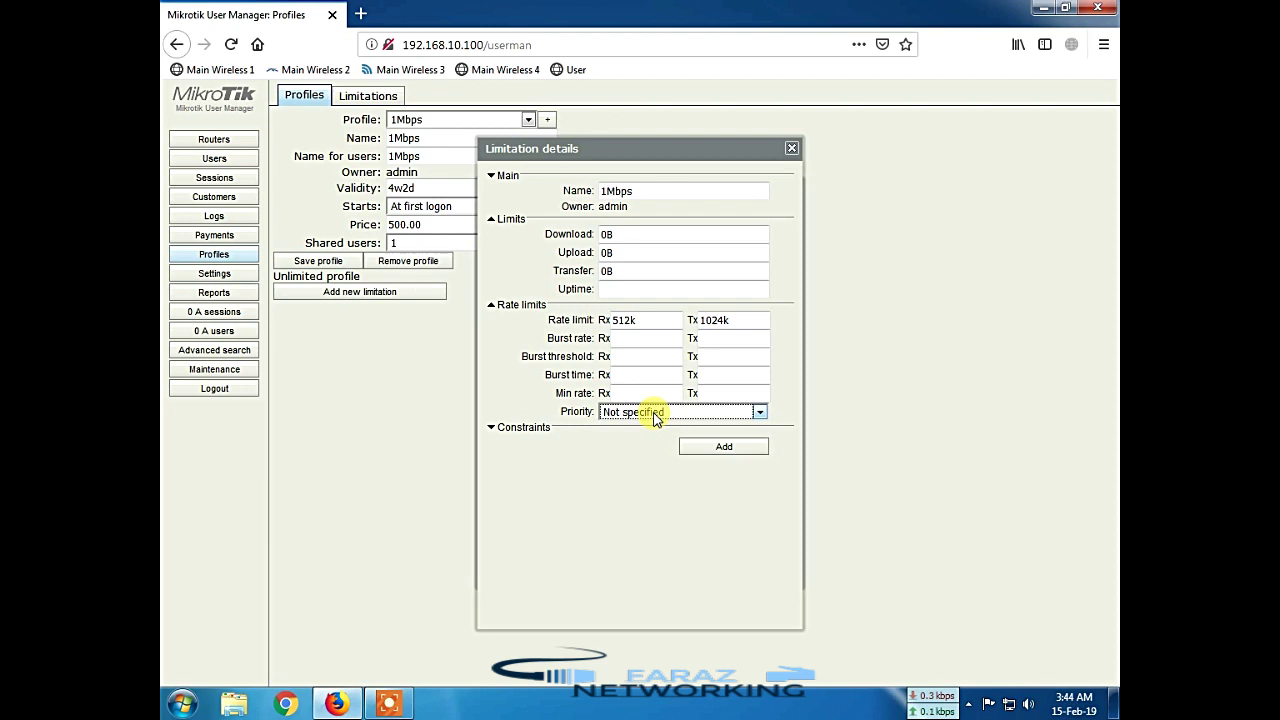
pyautogui.click(655, 414)
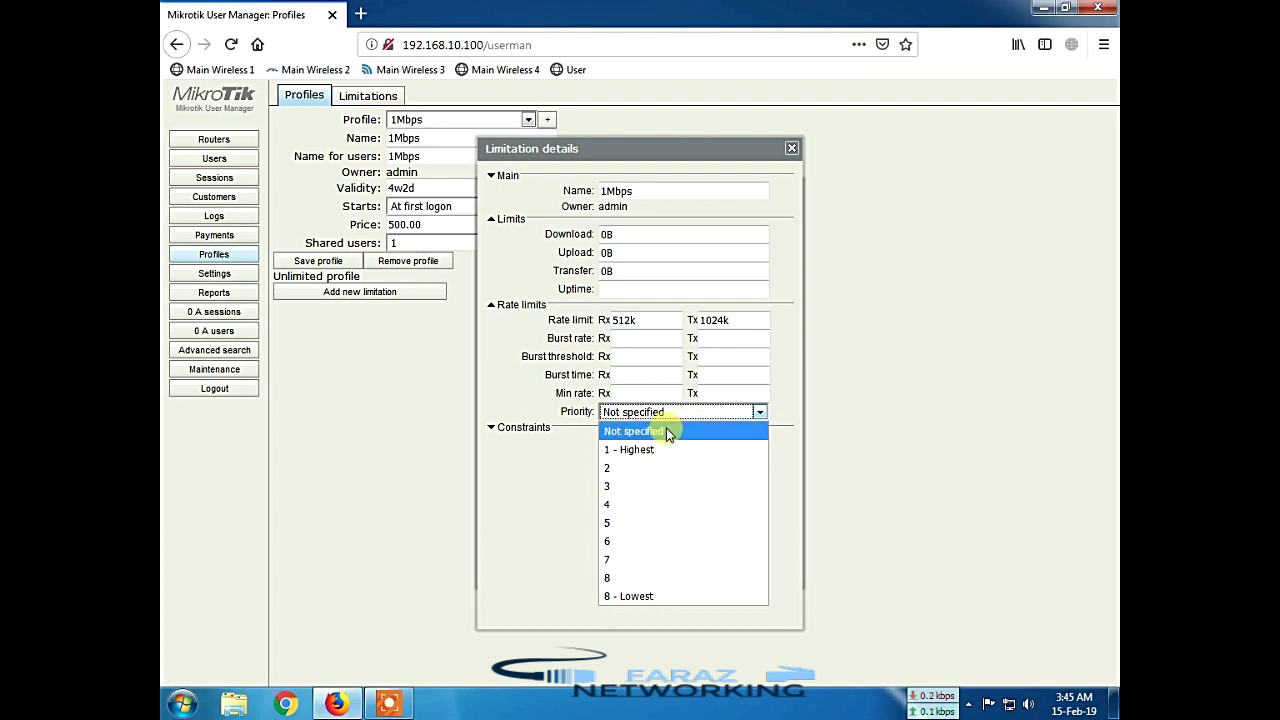
pyautogui.click(666, 430)
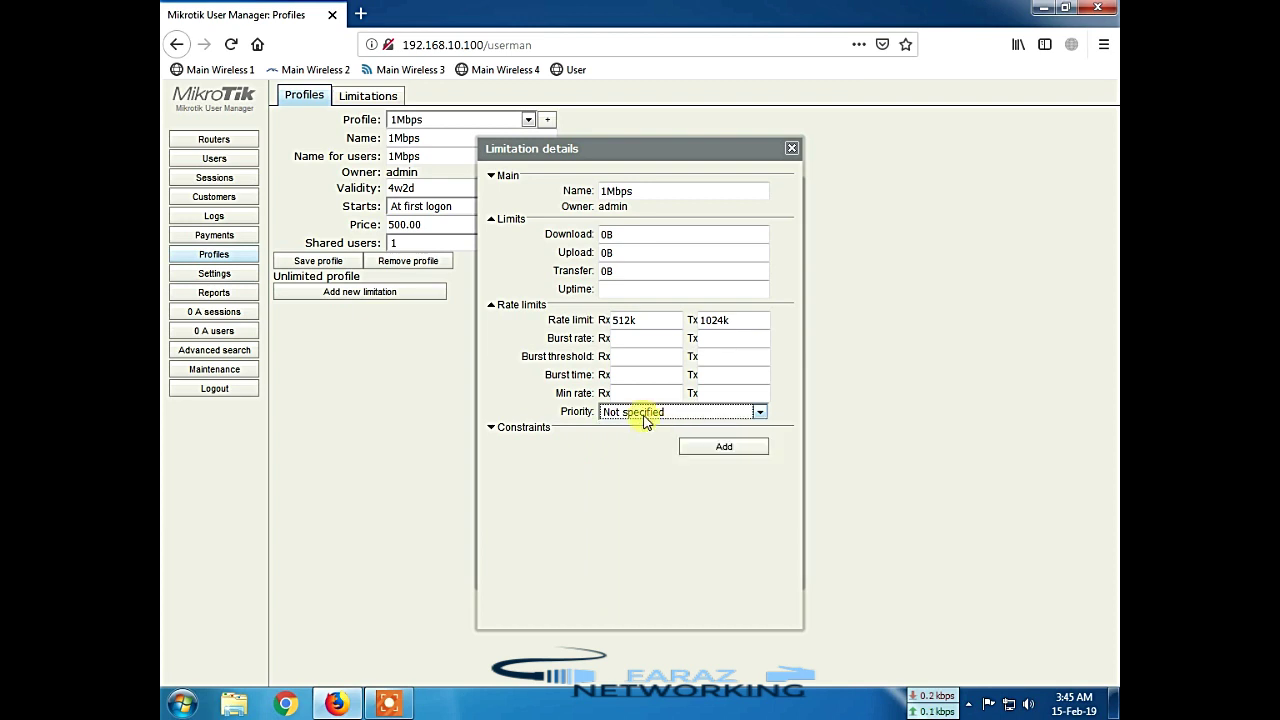
# Step: Save the Always 512K/1M rate limitation and attach it to the 1Mbps profile
pyautogui.click(741, 447)
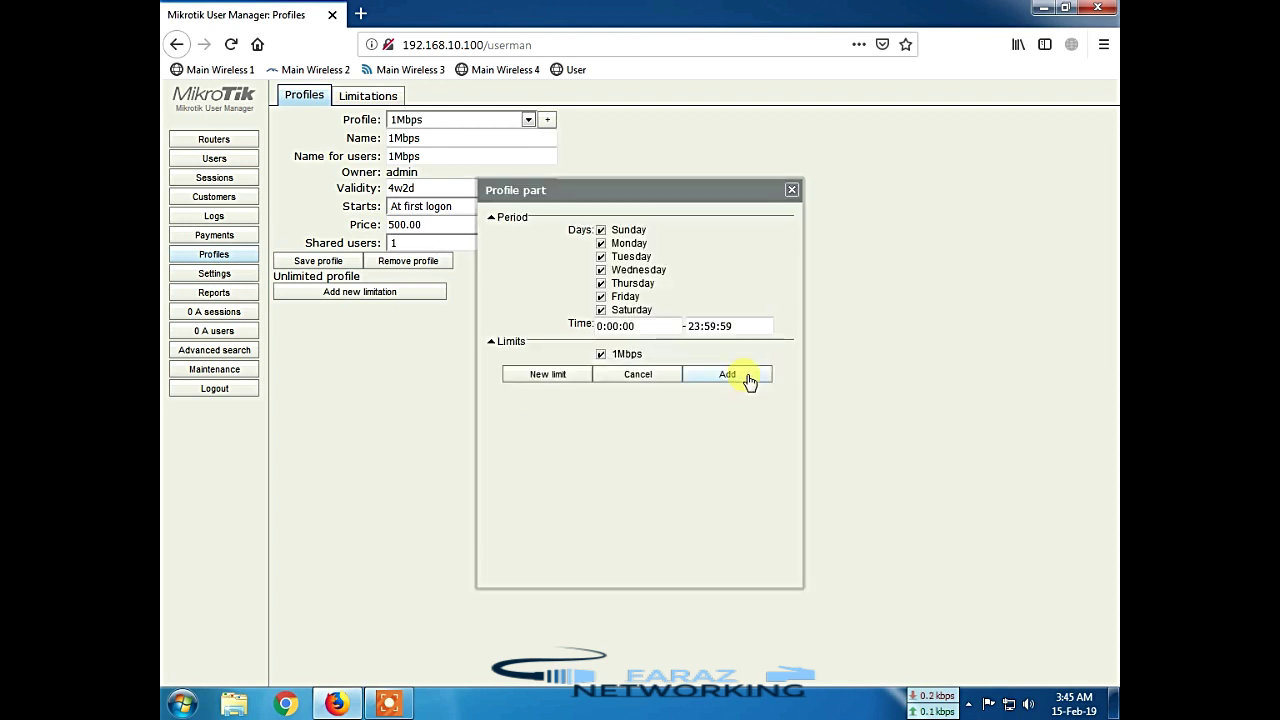
pyautogui.click(748, 378)
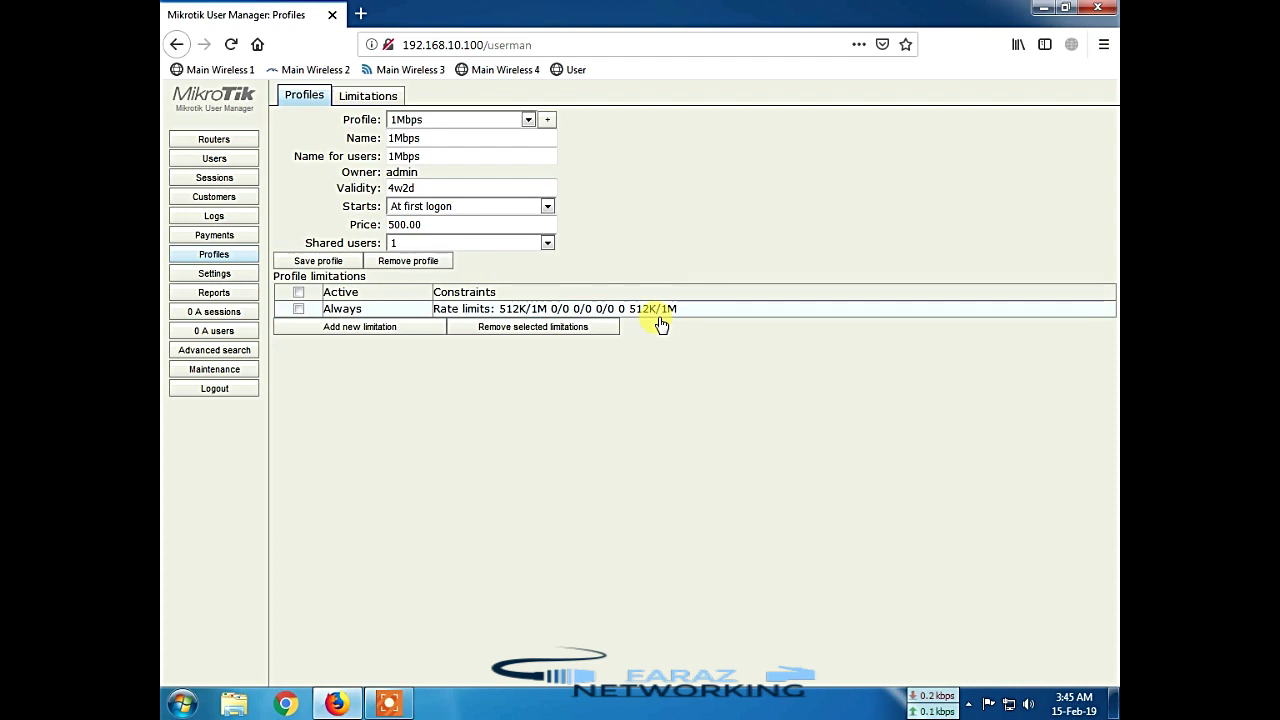
# Step: Start a single new user in Users and enter its username and password
pyautogui.click(212, 160)
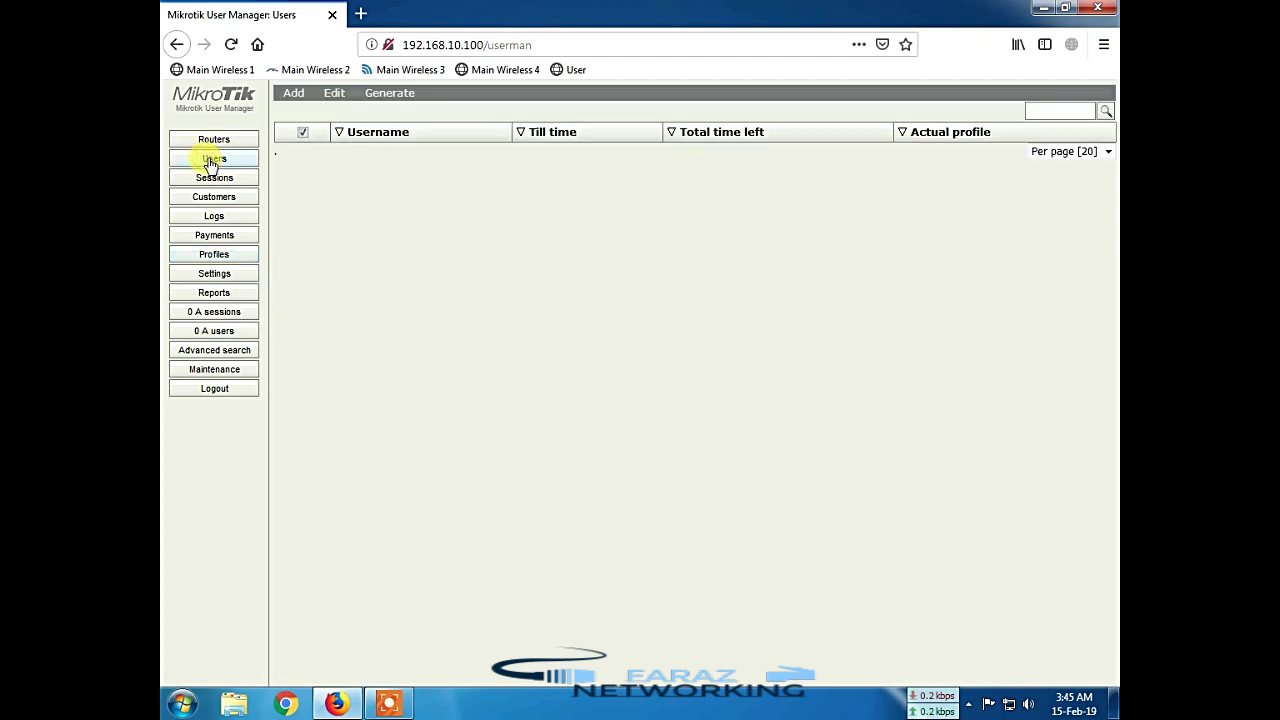
pyautogui.click(290, 95)
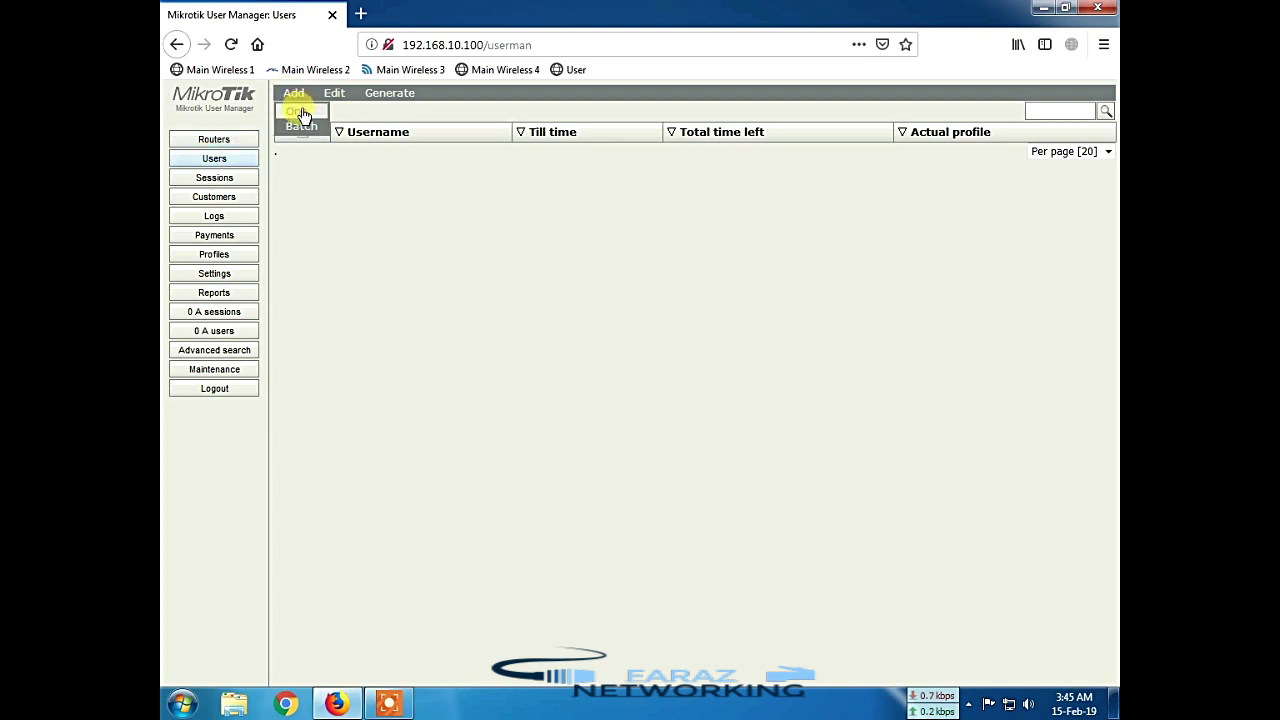
pyautogui.click(301, 113)
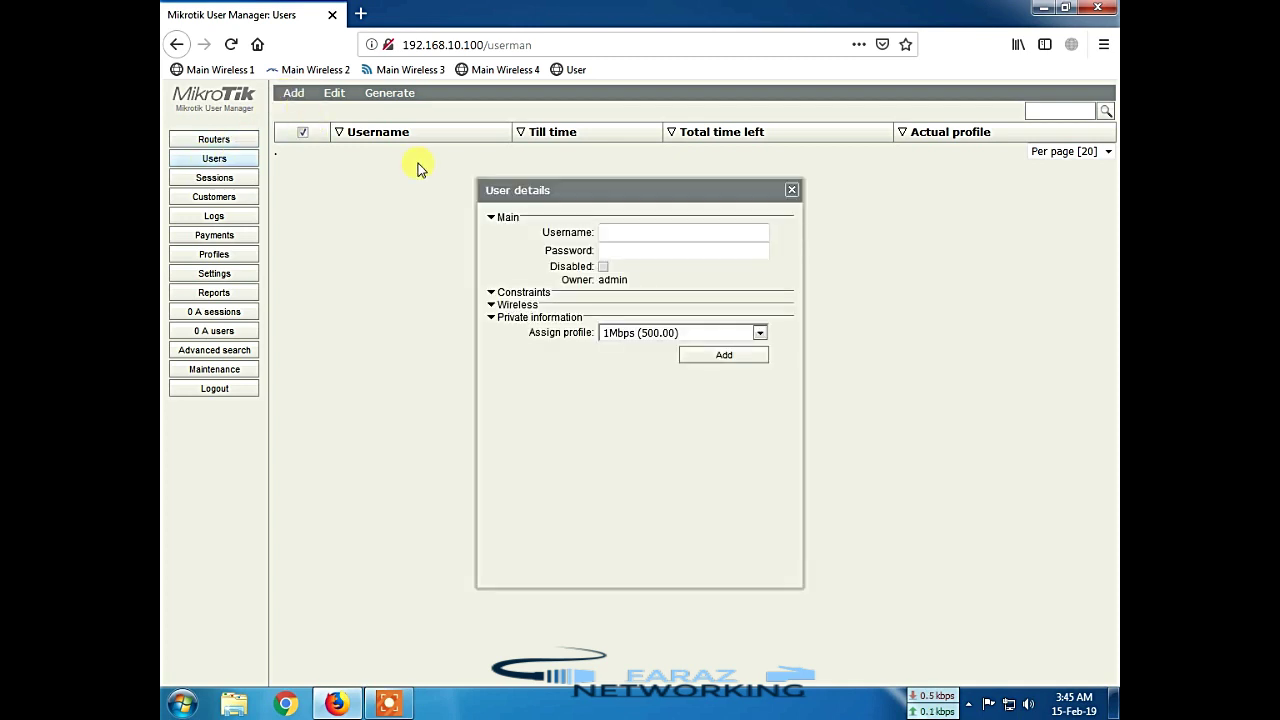
pyautogui.click(634, 236)
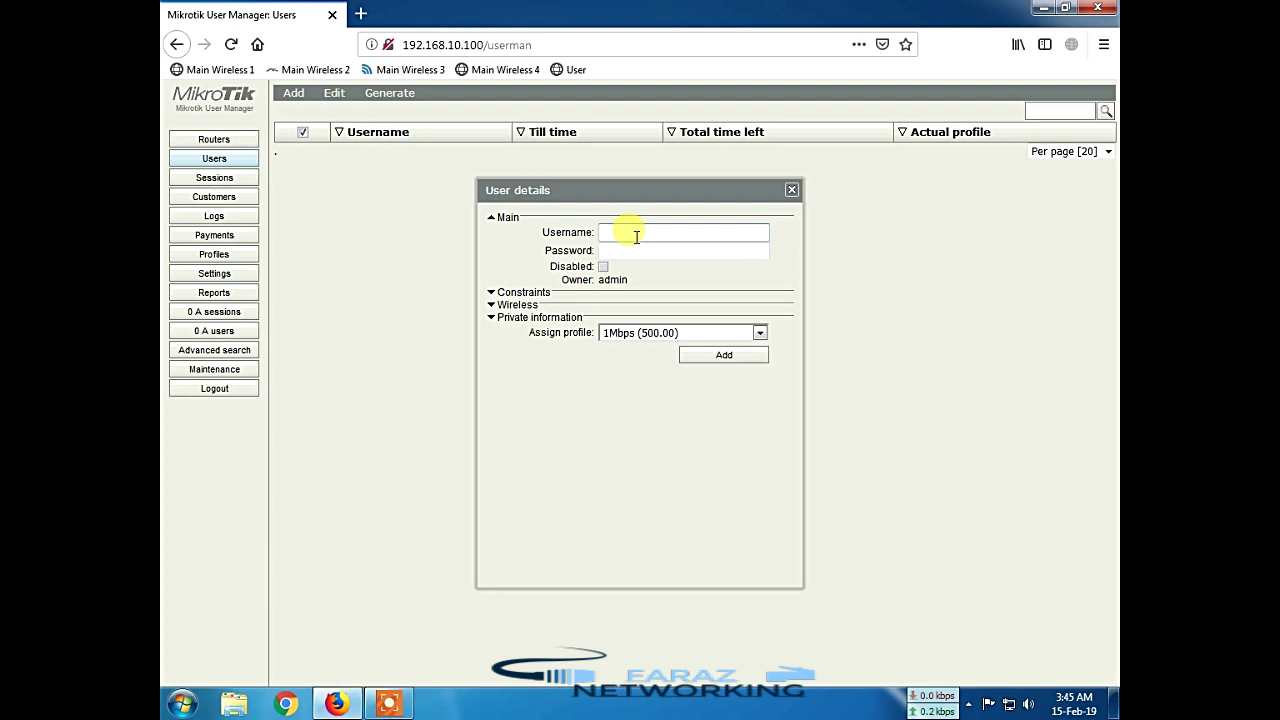
pyautogui.write('faraz')
pyautogui.press('Tab')
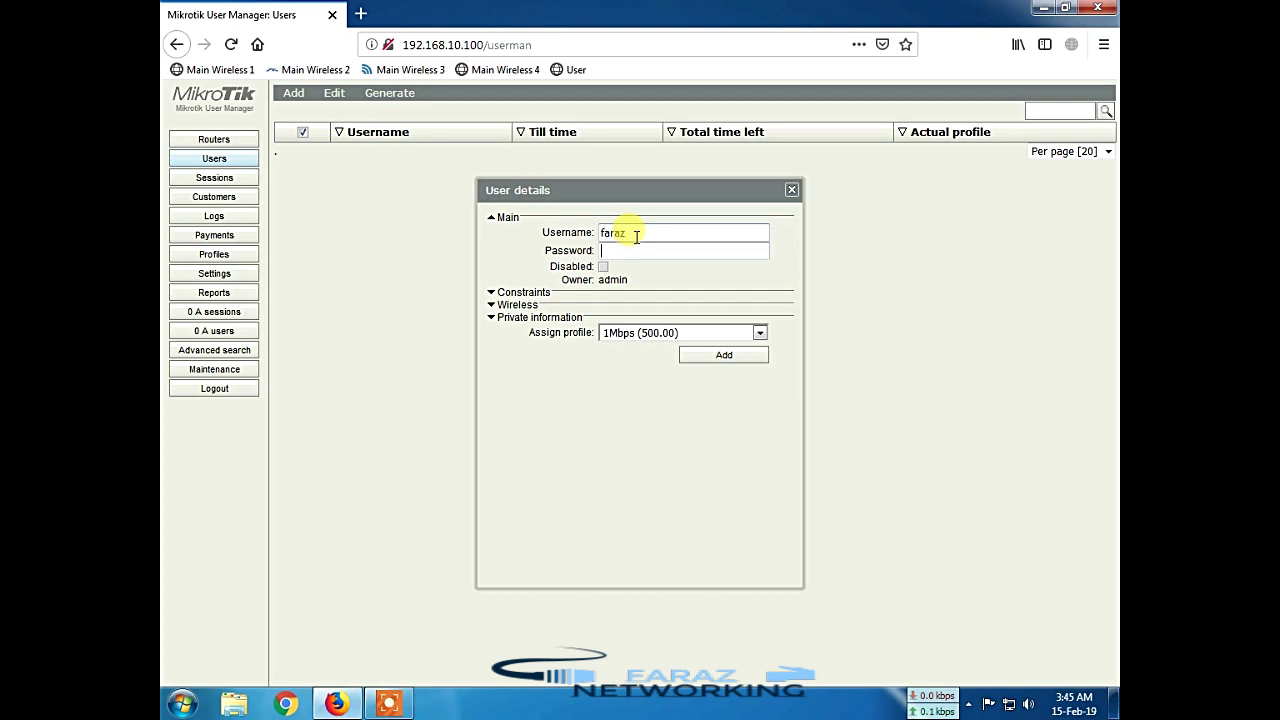
pyautogui.write('1234')
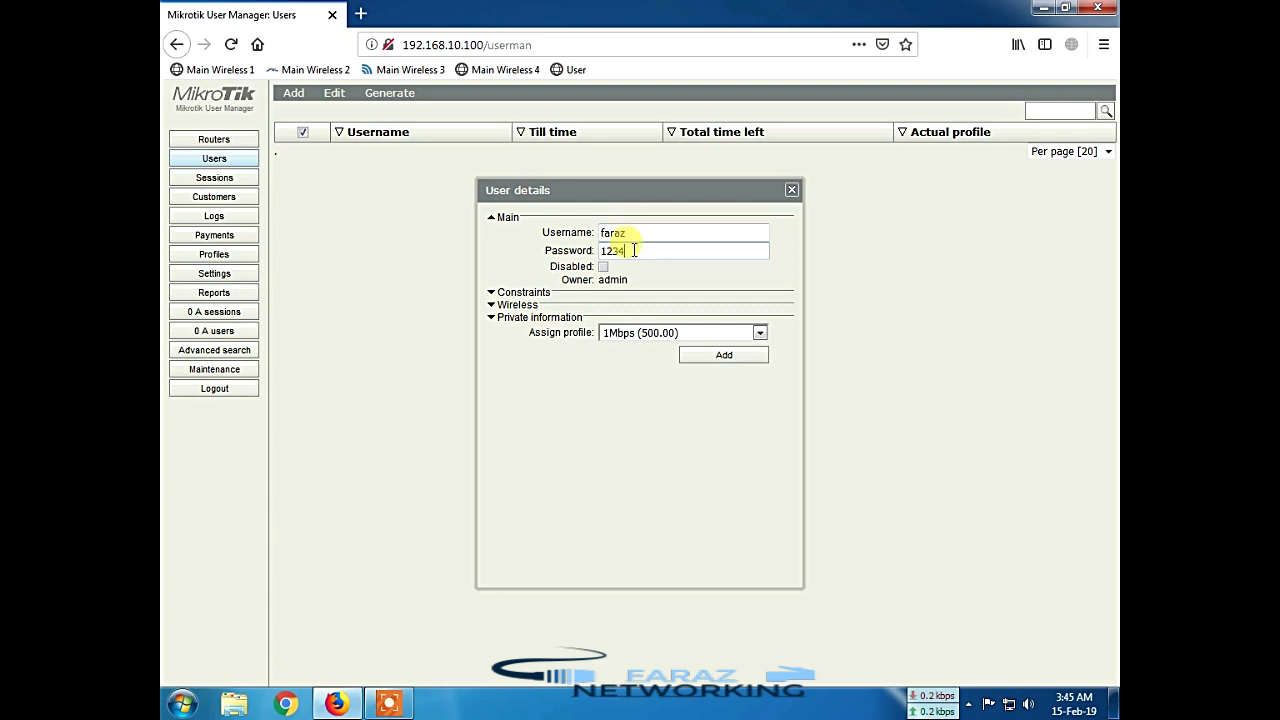
# Step: In Constraints, keep IP 0.0.0.0 and shared users 1, and enable Bind on first use
pyautogui.click(492, 294)
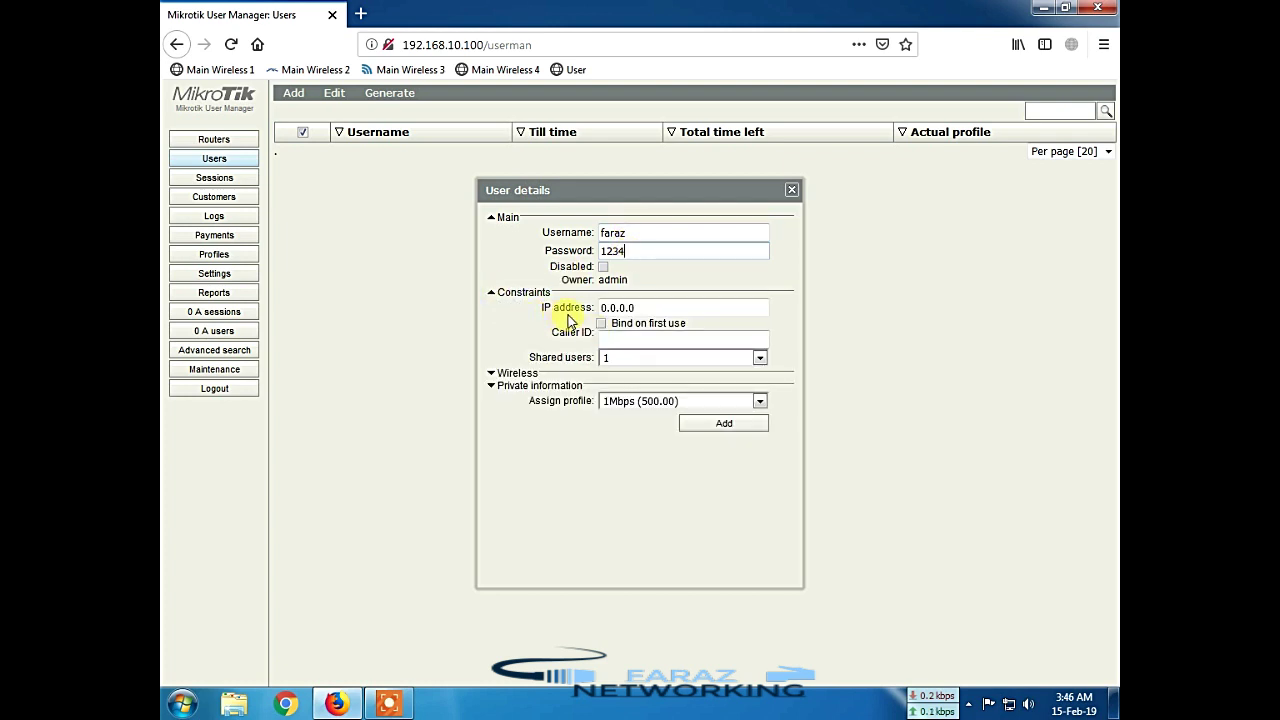
pyautogui.moveTo(651, 307); pyautogui.dragTo(595, 309)
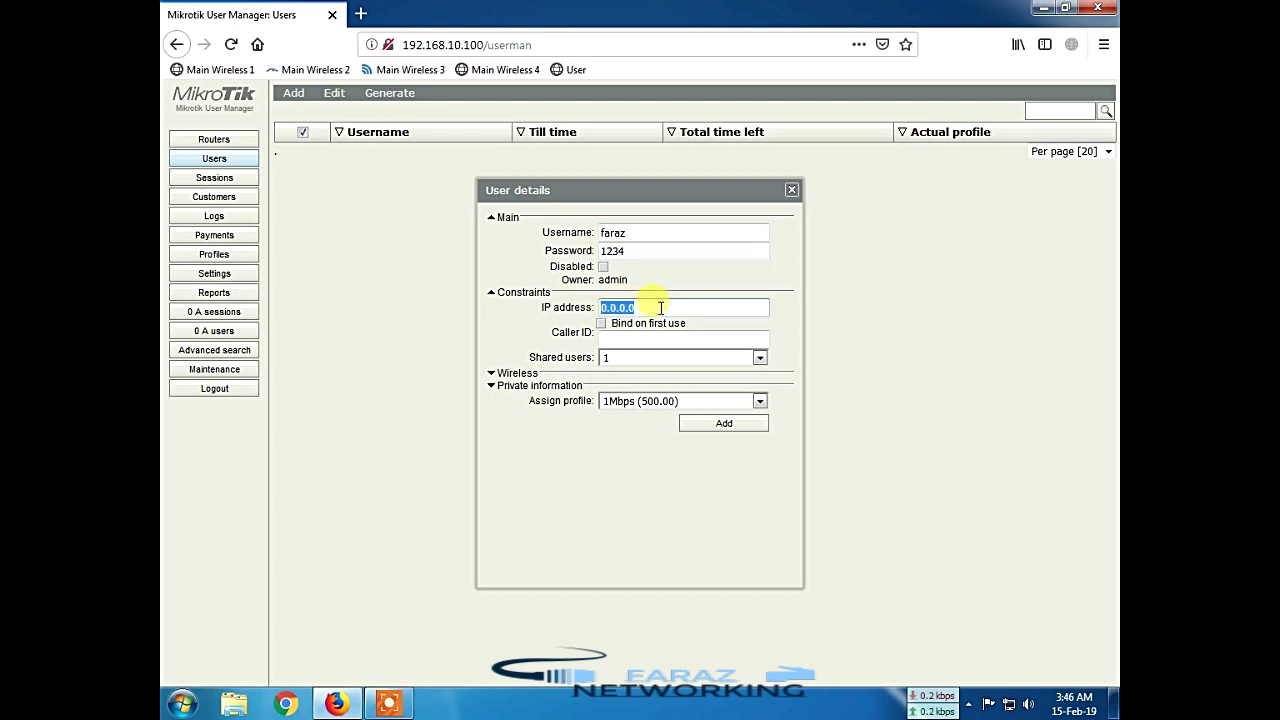
pyautogui.click(660, 308)
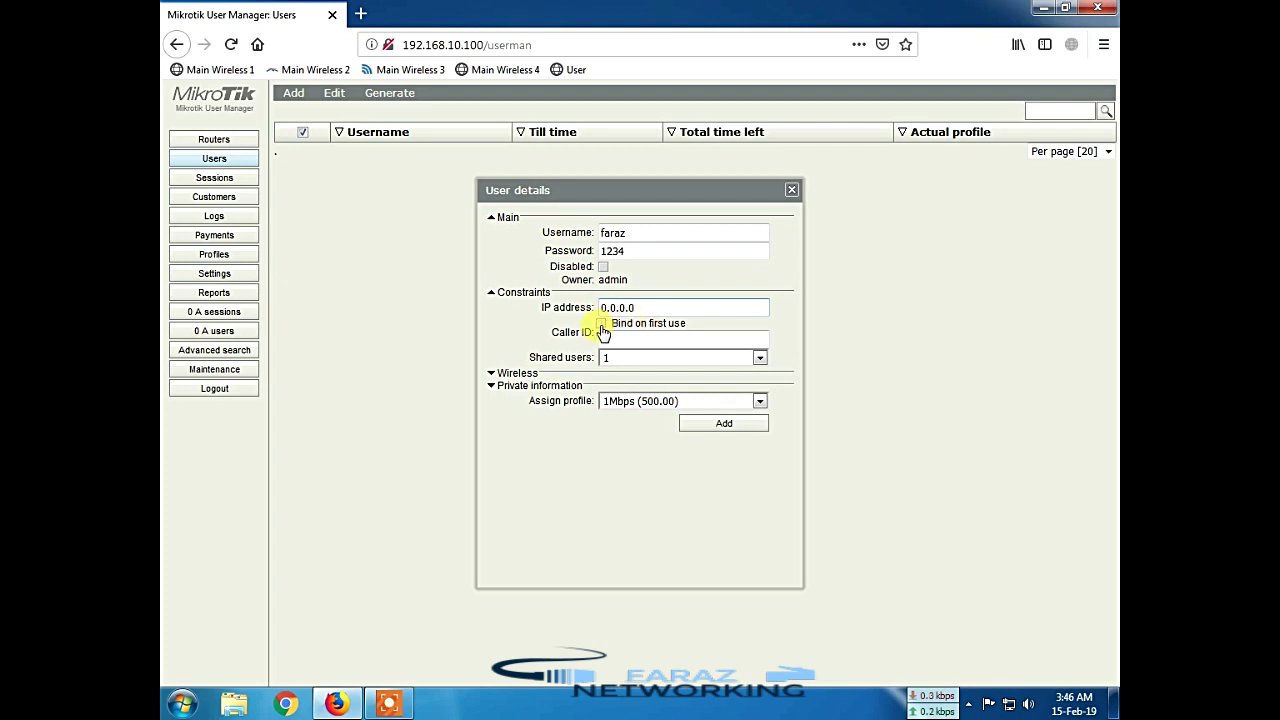
pyautogui.click(602, 324)
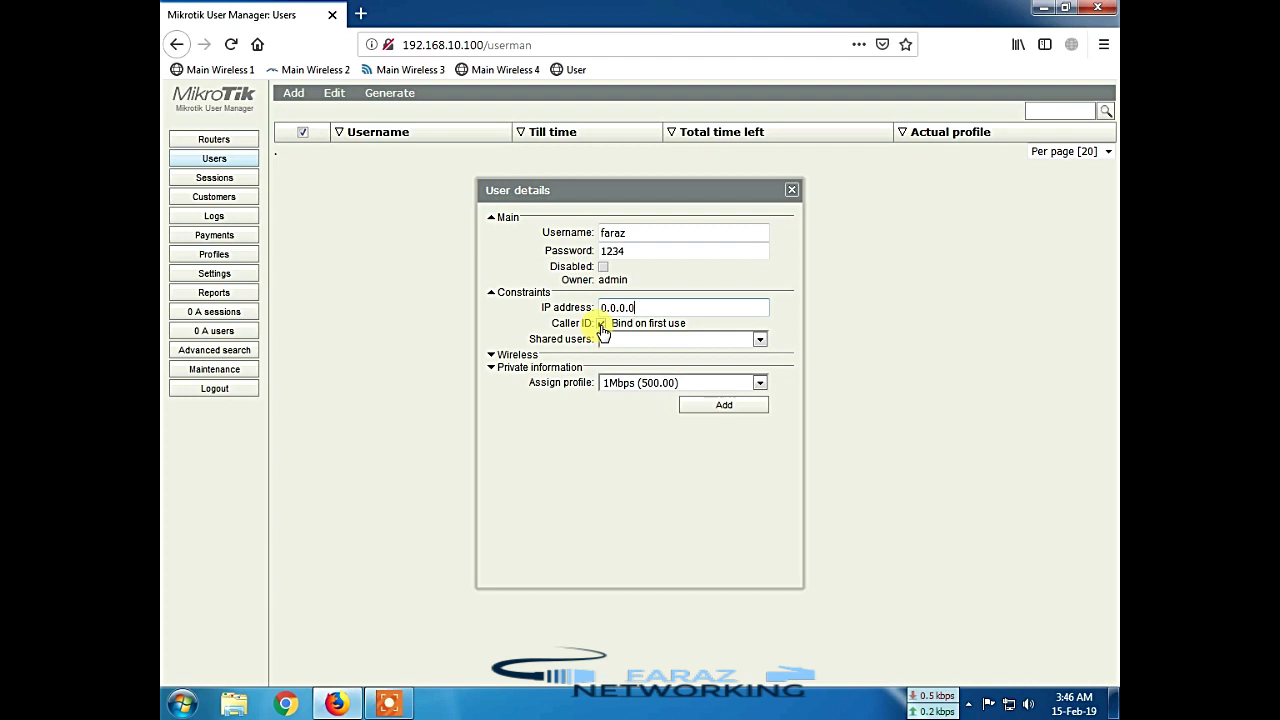
pyautogui.click(602, 324)
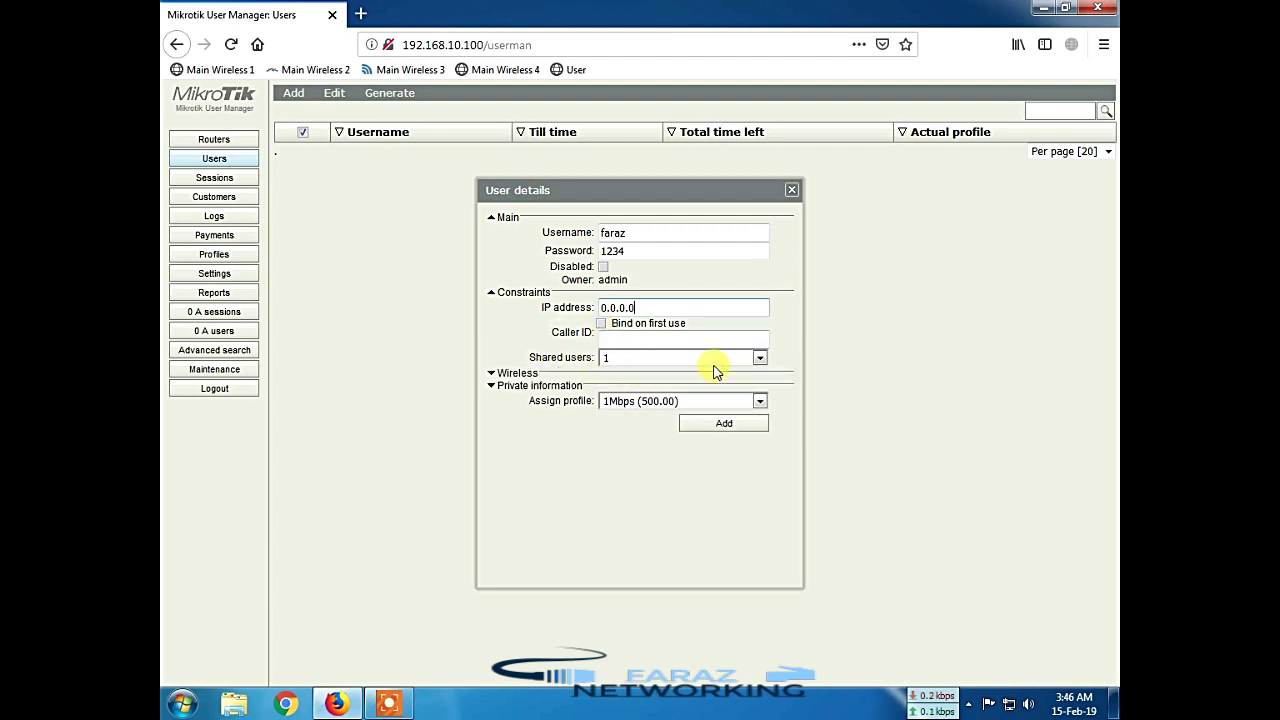
pyautogui.click(759, 357)
pyautogui.click(759, 357)
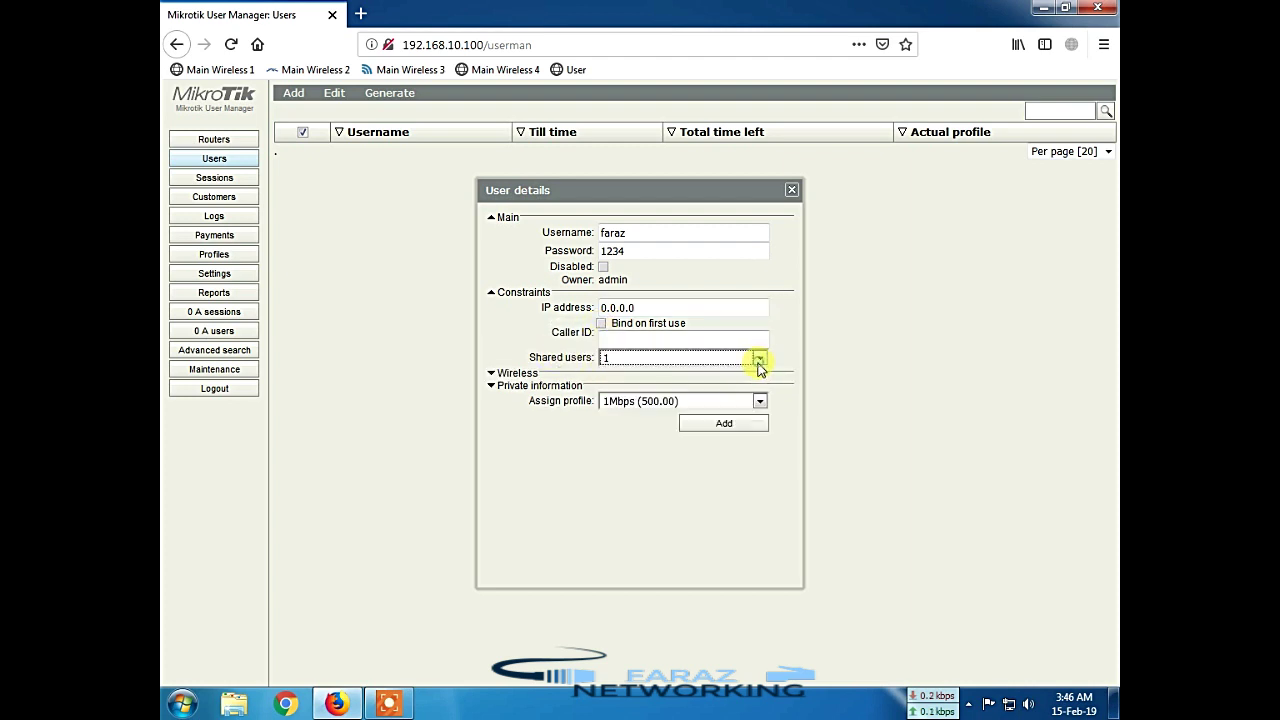
pyautogui.click(600, 325)
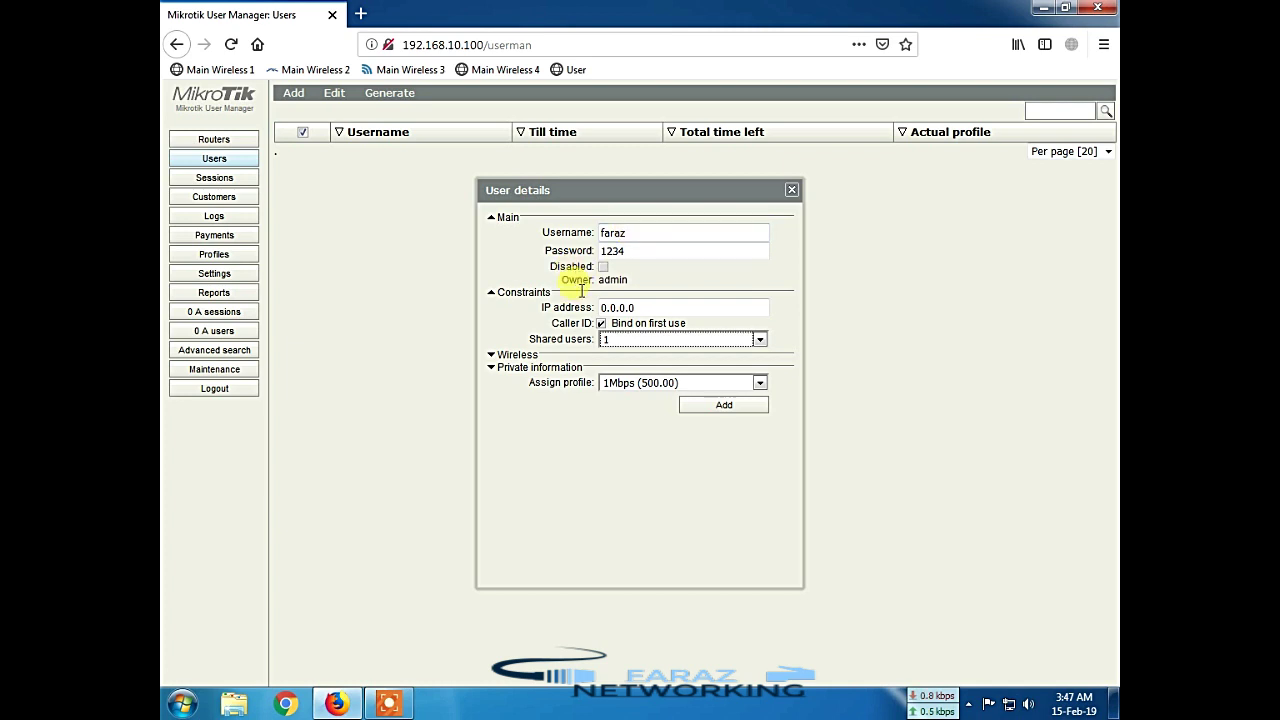
# Step: Create the user with 1 shared user and the 1Mbps (500.00) profile
pyautogui.click(625, 341)
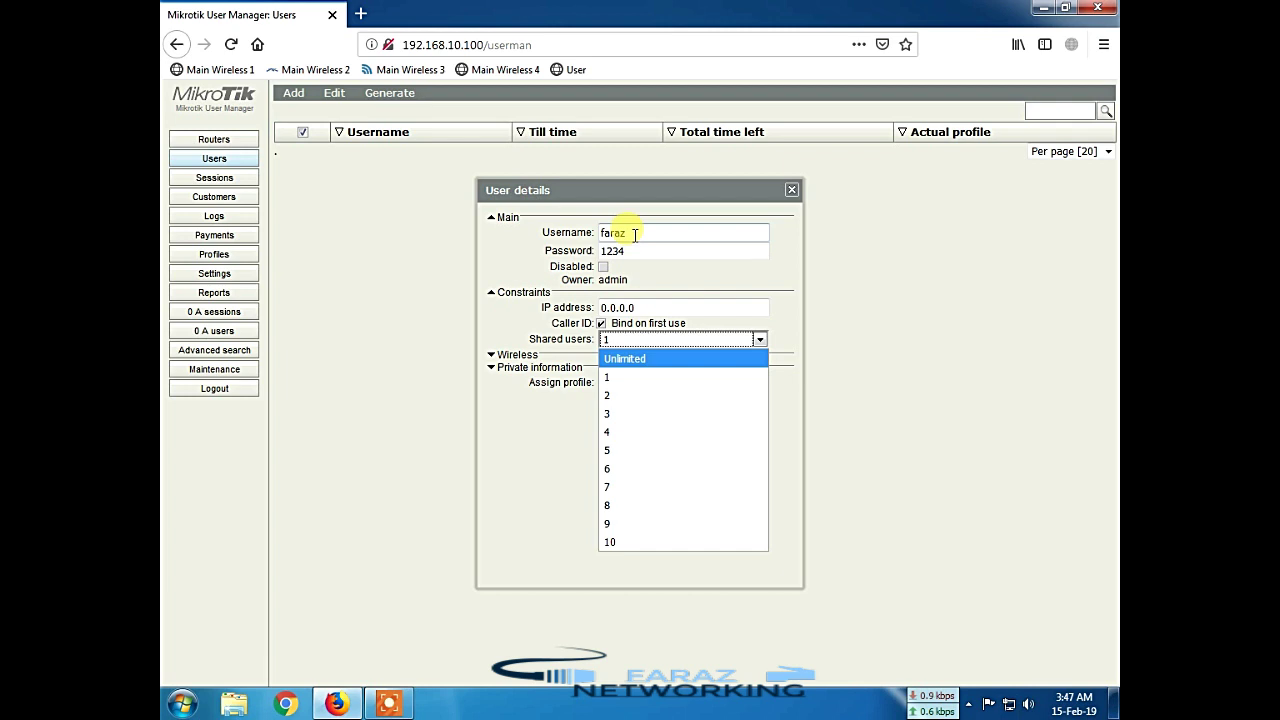
pyautogui.click(614, 376)
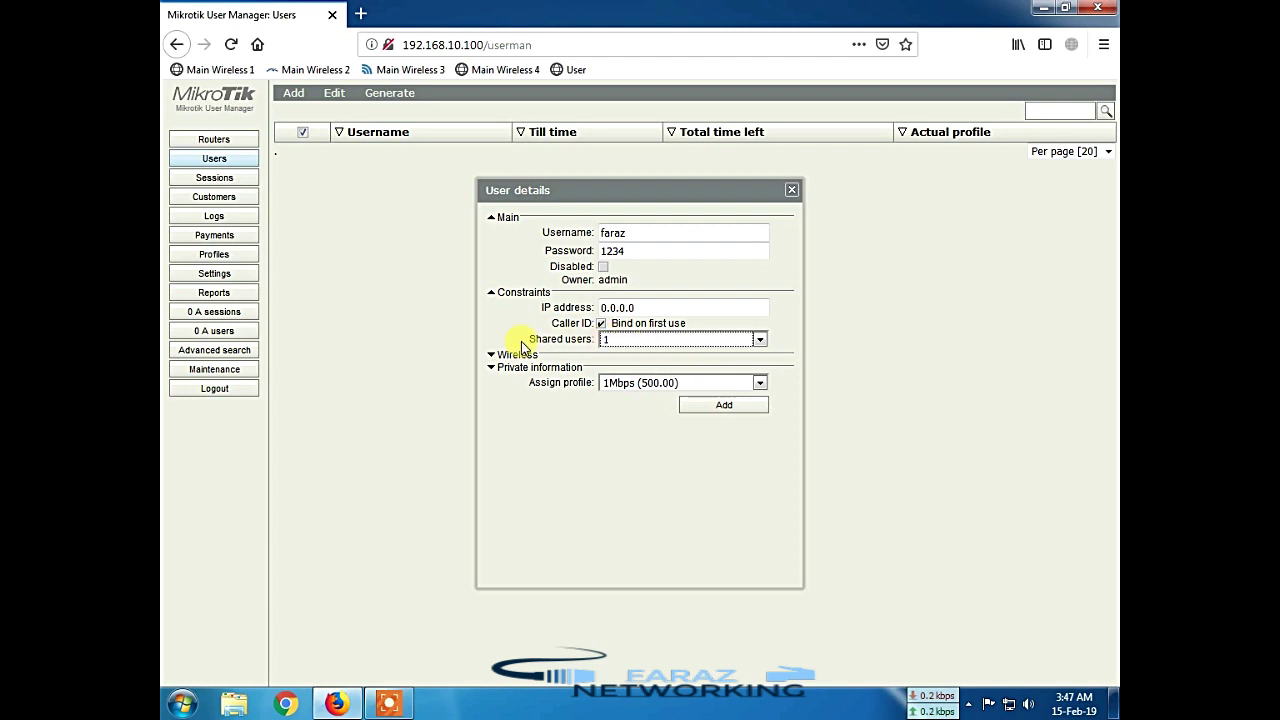
pyautogui.click(635, 383)
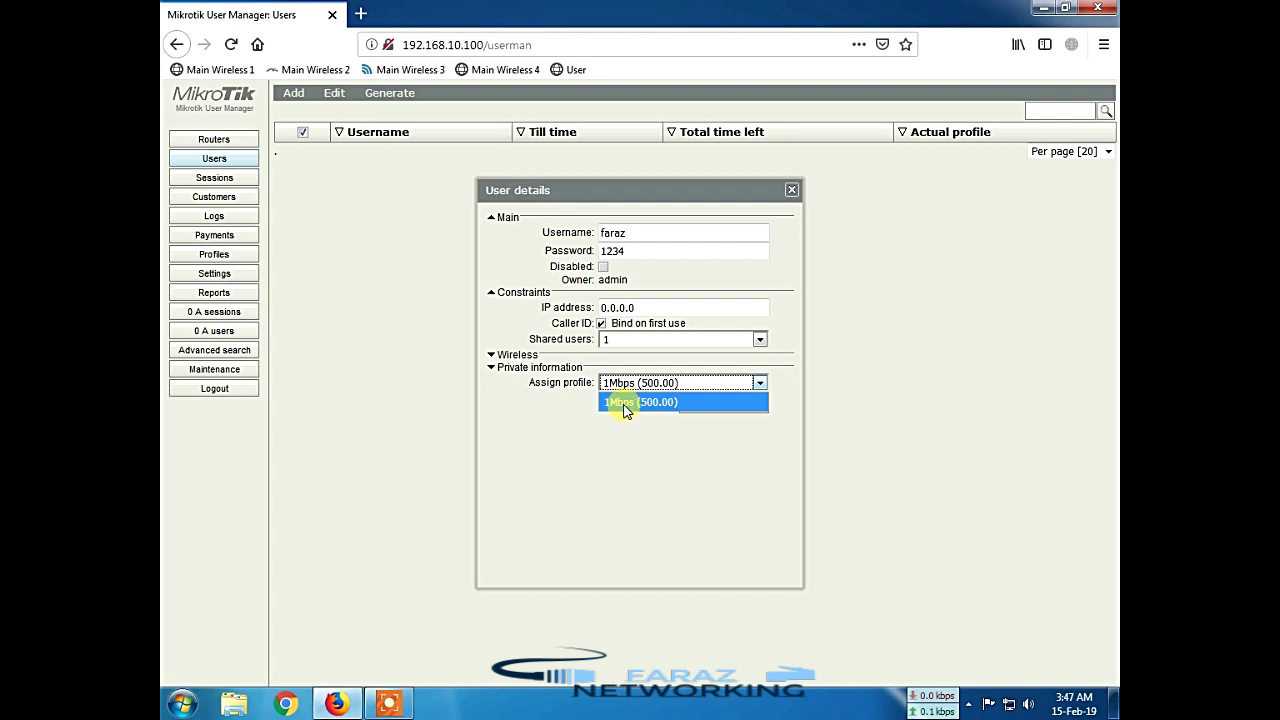
pyautogui.click(628, 385)
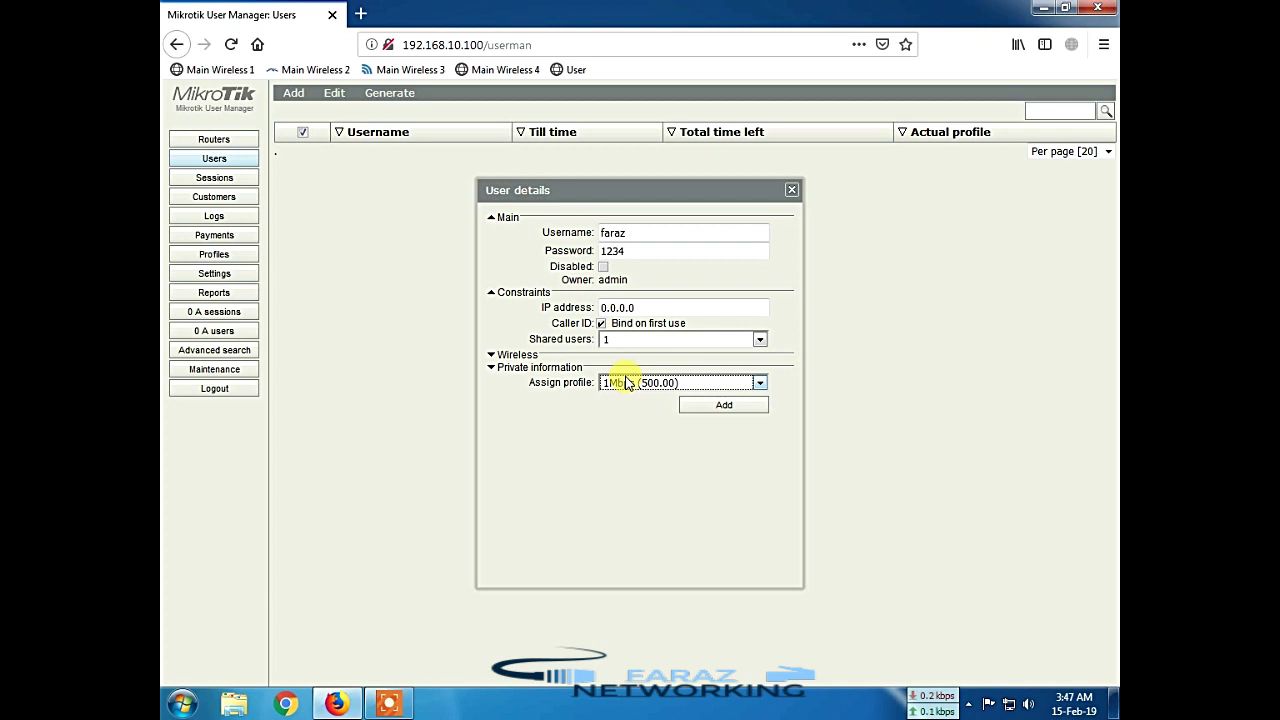
pyautogui.click(628, 383)
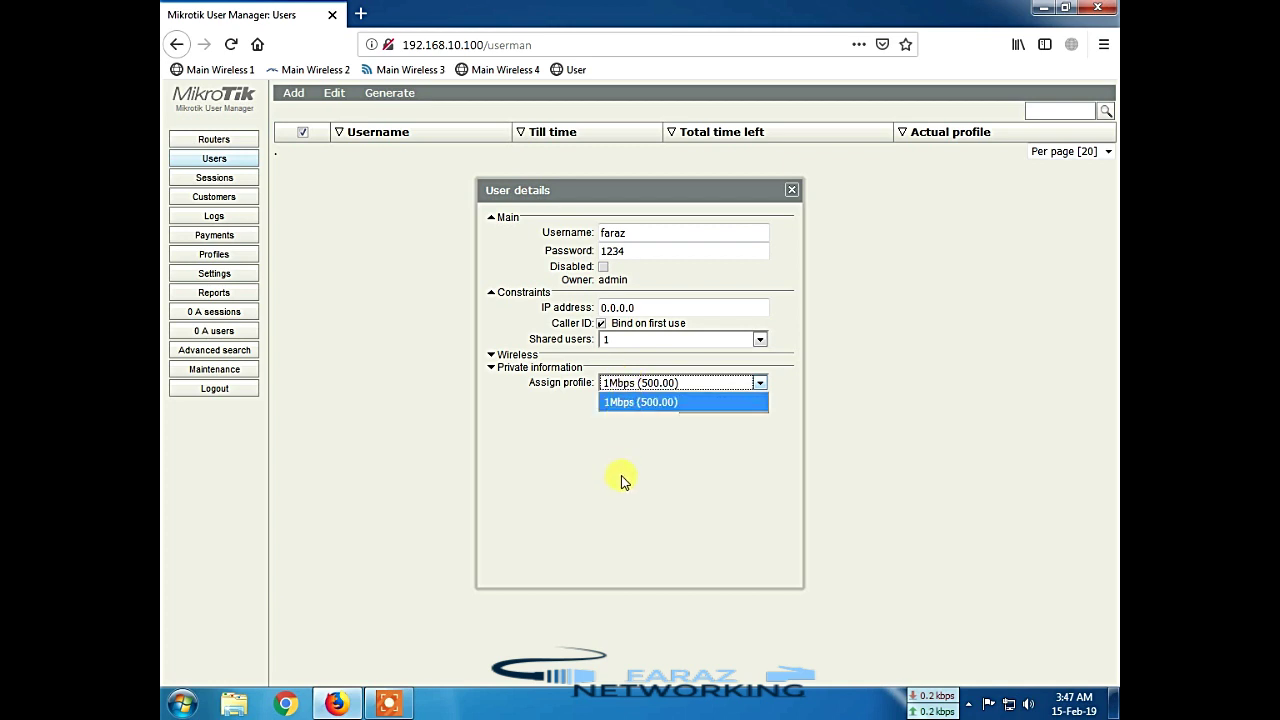
pyautogui.click(638, 402)
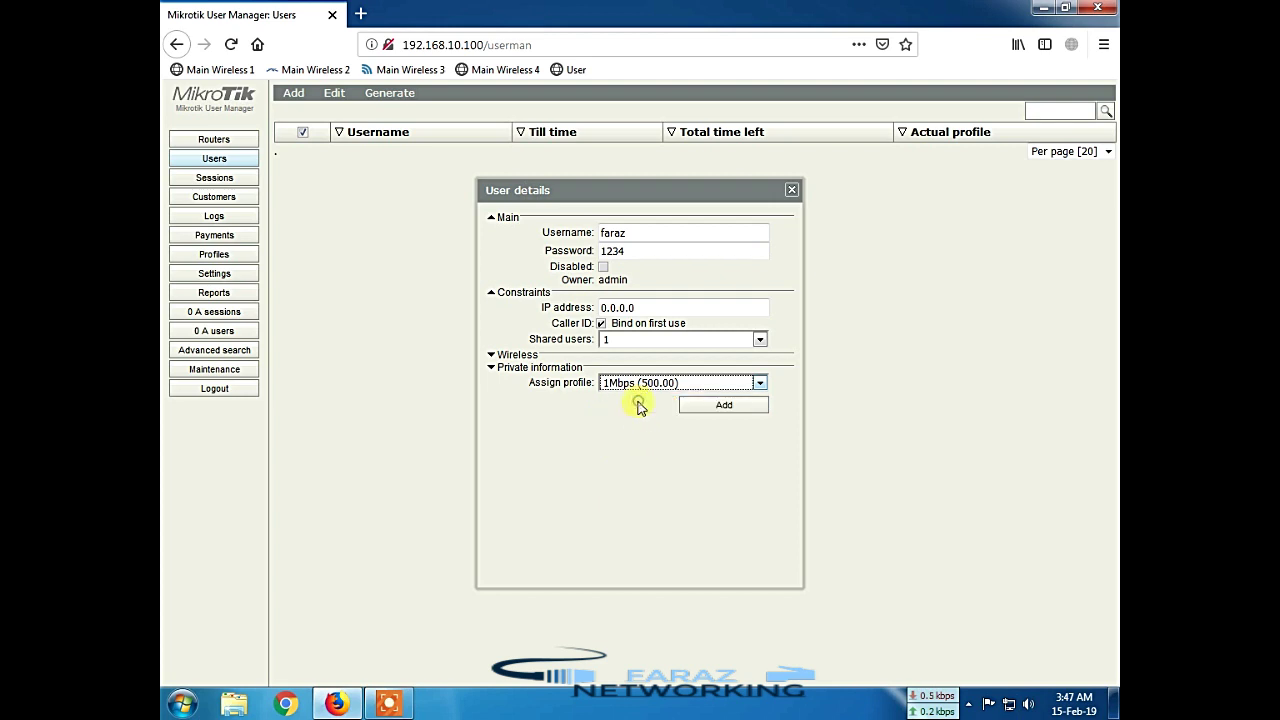
pyautogui.click(725, 408)
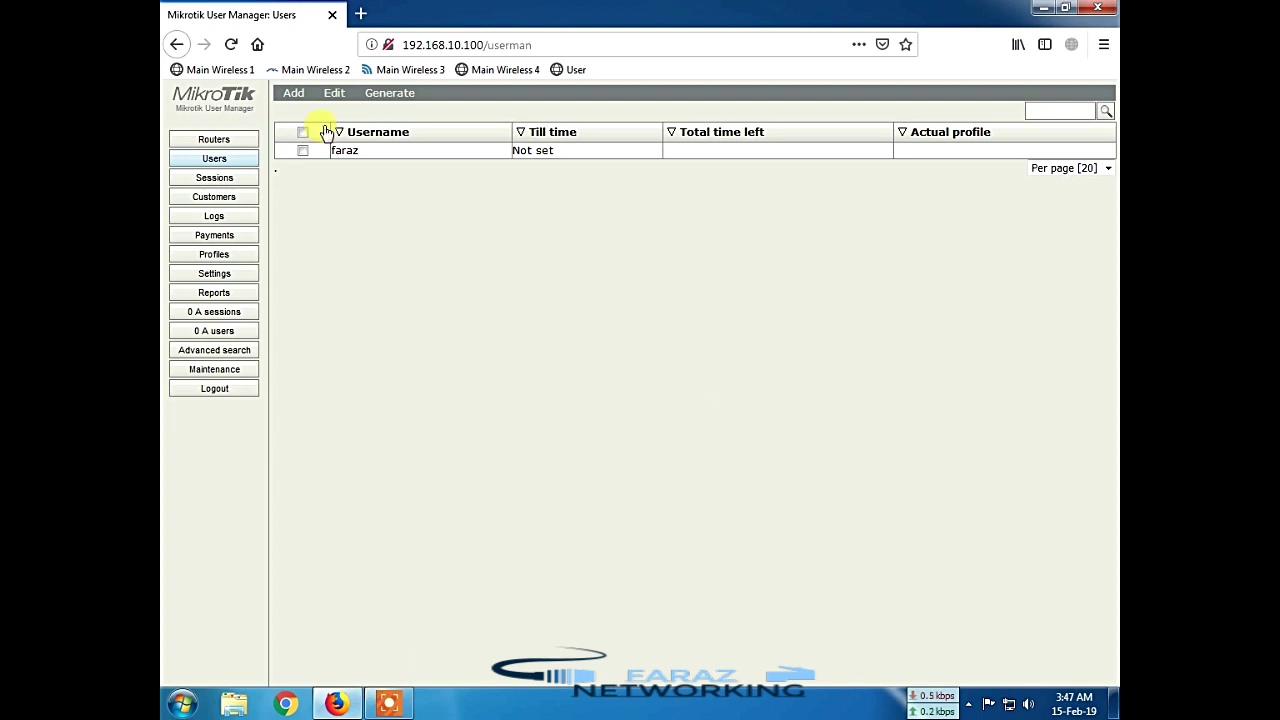
# Step: Load faraz.org and log off the current admin hotspot session
pyautogui.click(566, 44)
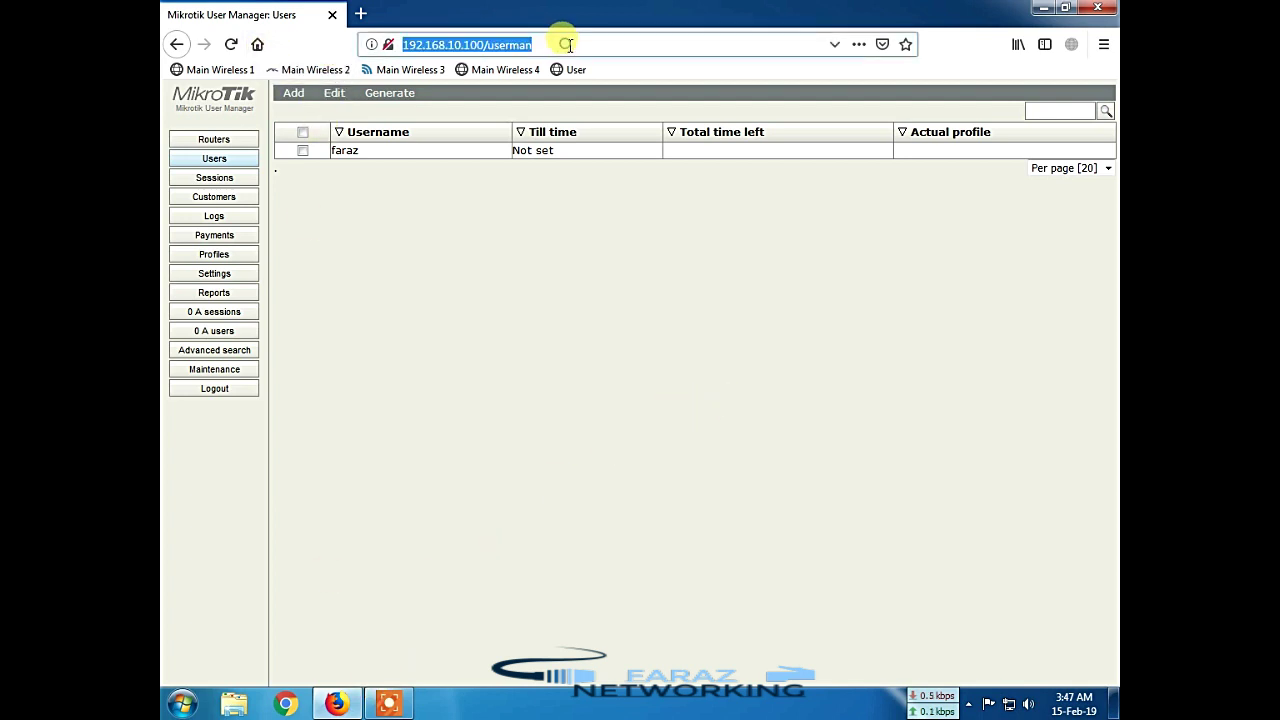
pyautogui.write('faraz.org')
pyautogui.press('Return')
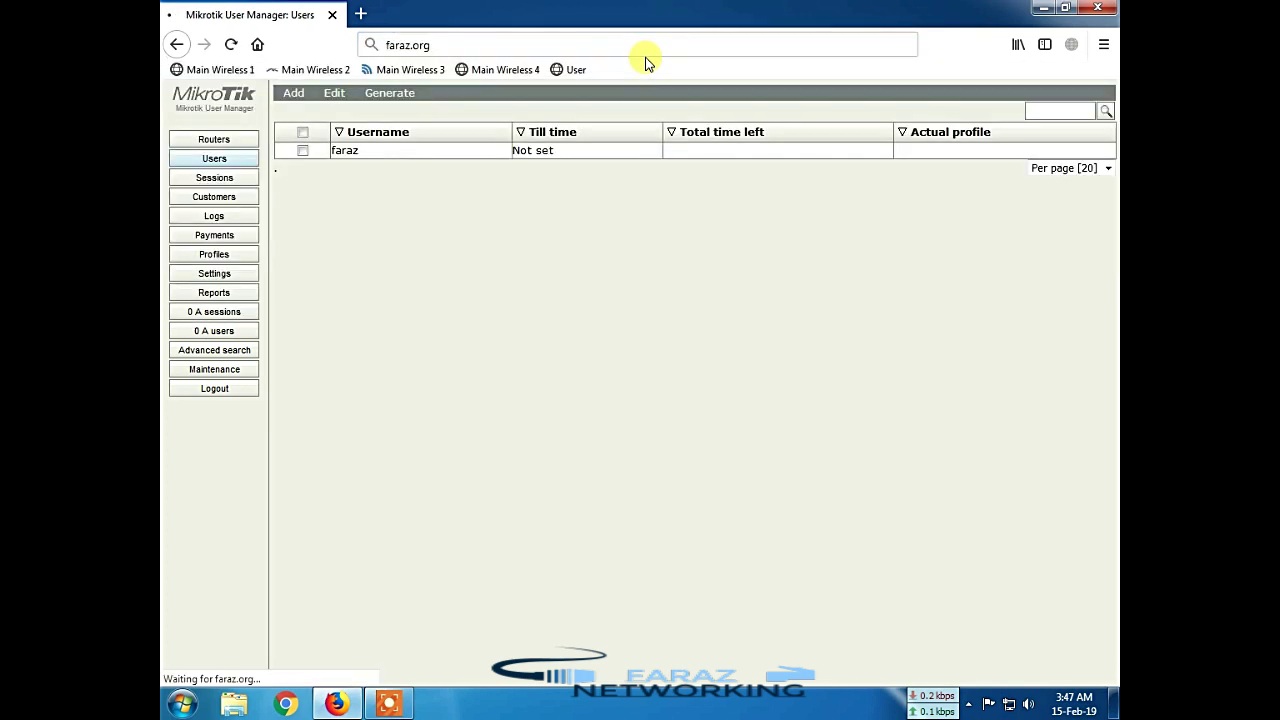
pyautogui.click(646, 452)
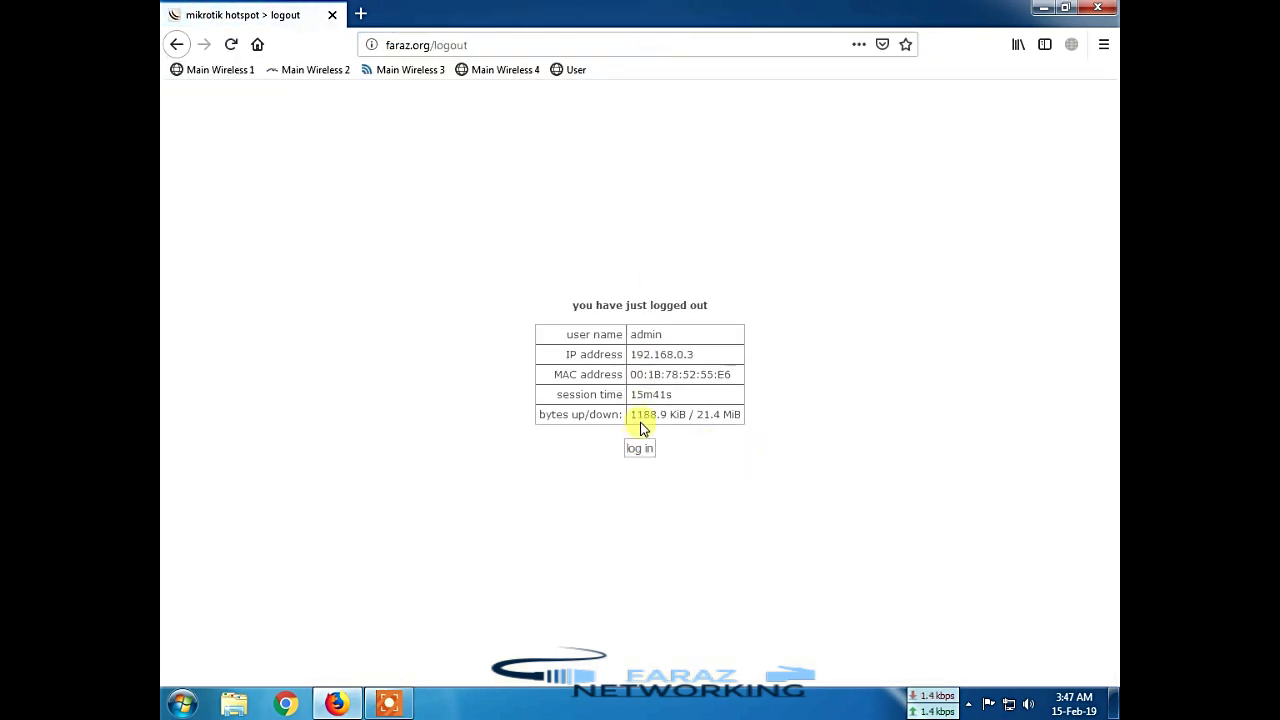
pyautogui.click(258, 45)
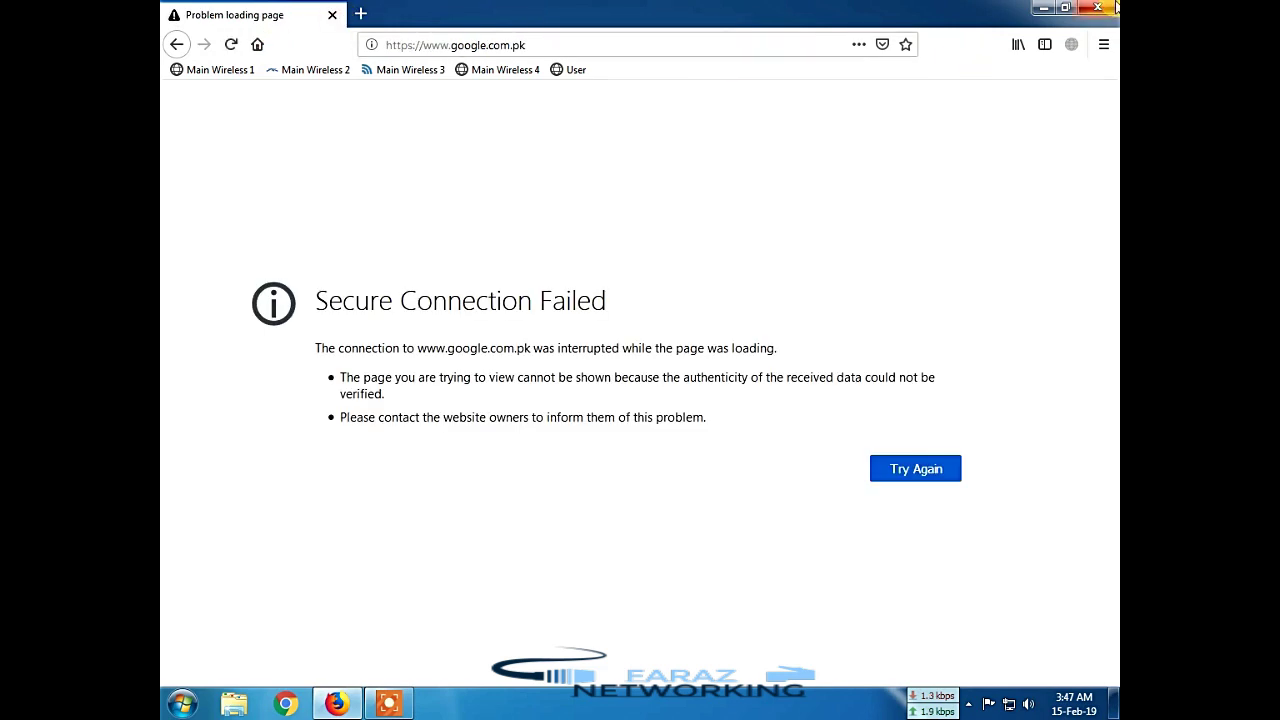
# Step: Restart Firefox and load faraz.org in a new tab to reach the hotspot login page
pyautogui.click(1098, 8)
pyautogui.click(337, 700)
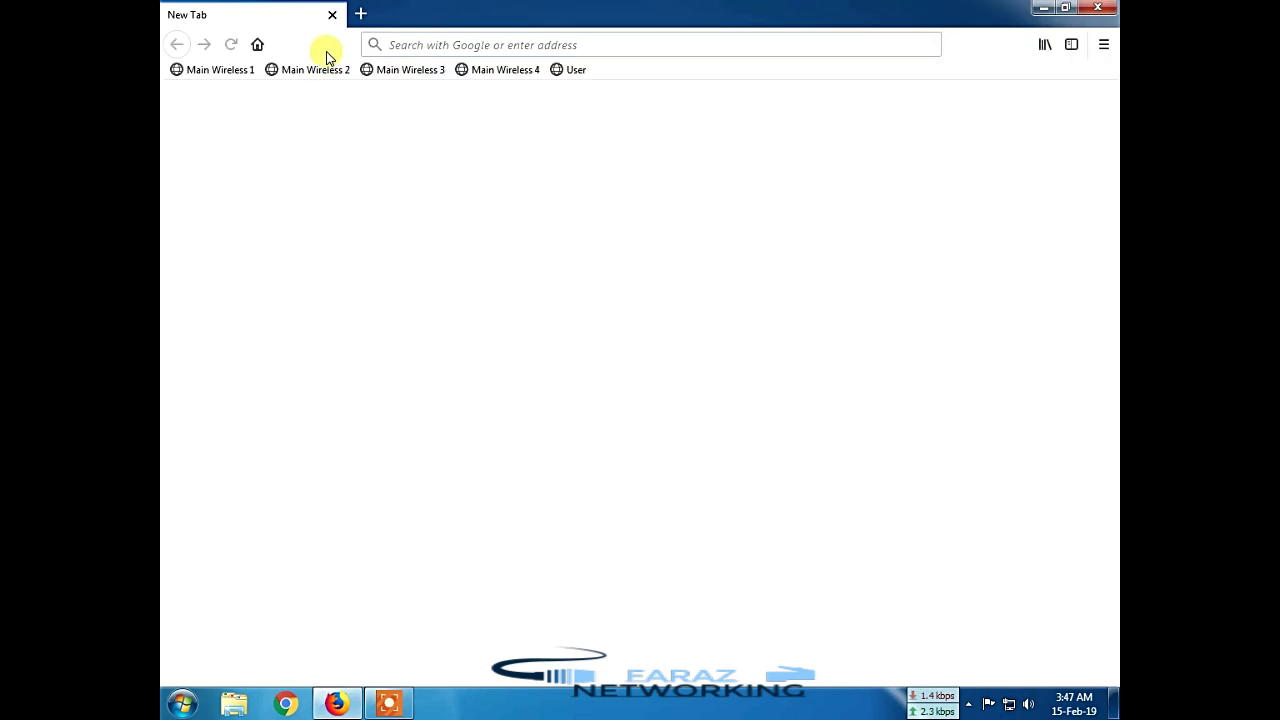
pyautogui.doubleClick(493, 13)
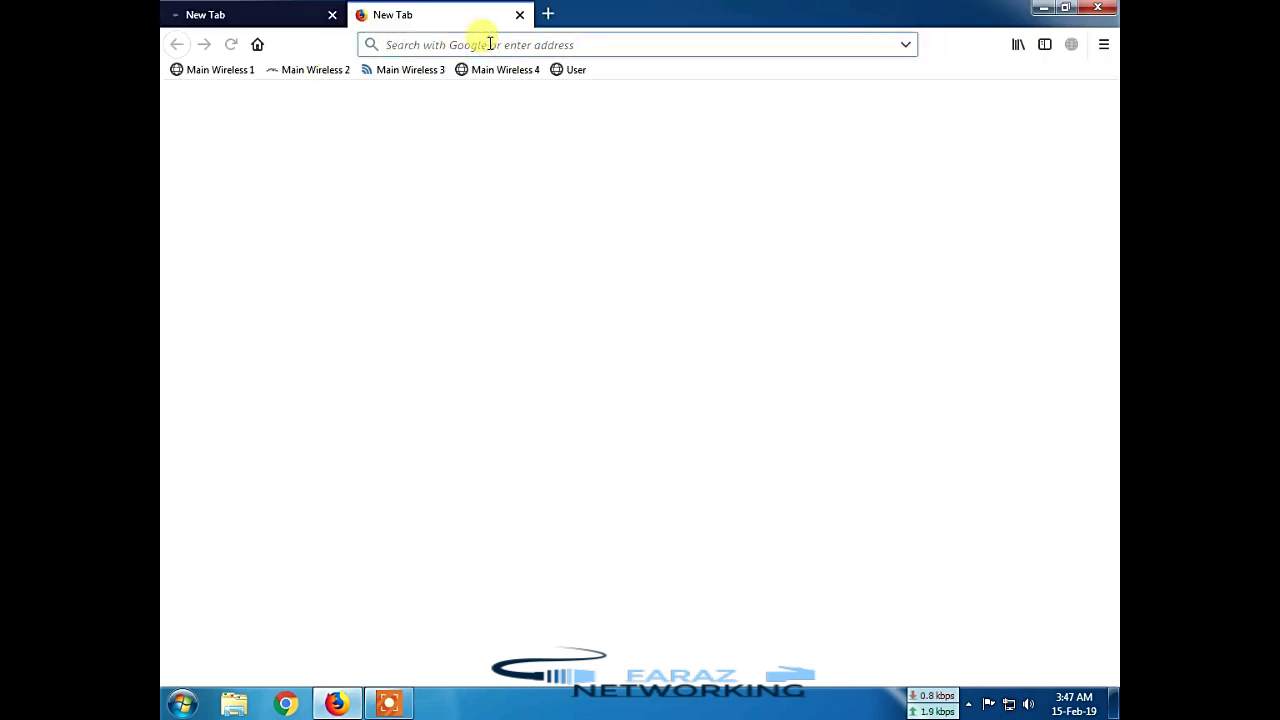
pyautogui.write('faraz.org/')
pyautogui.press('Return')
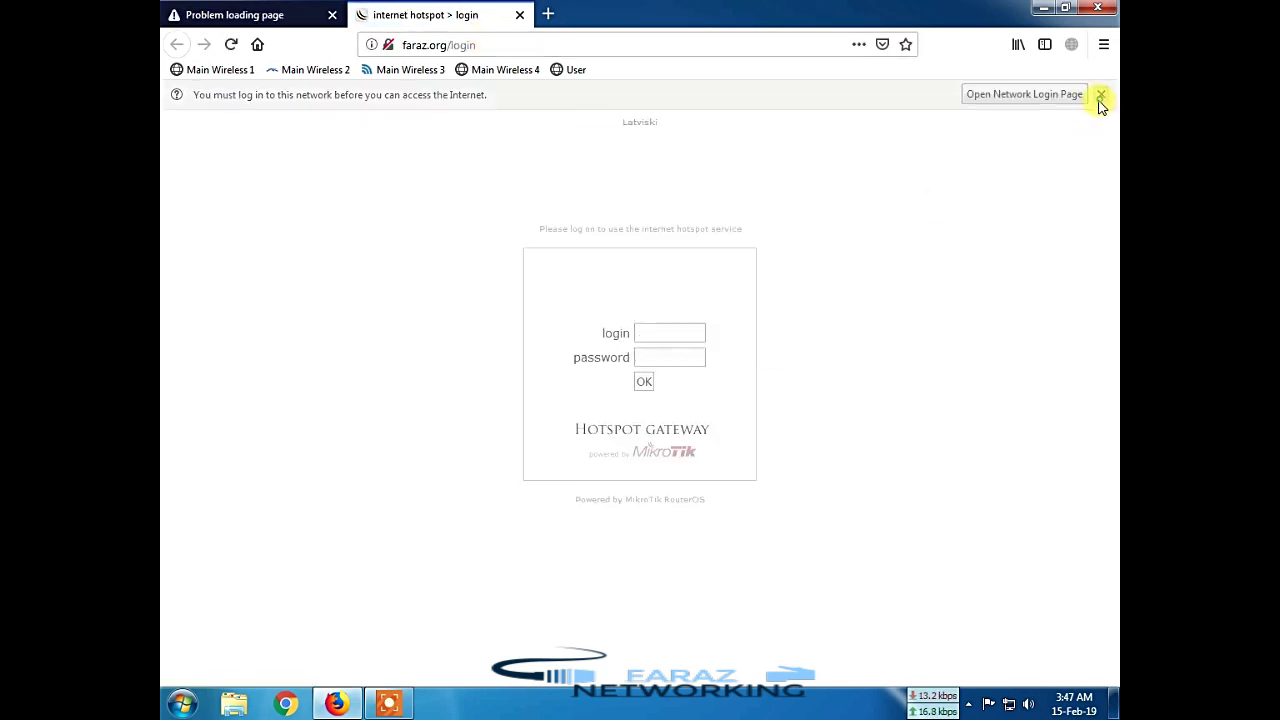
# Step: Submit the new user's username and password on the hotspot login page
pyautogui.click(1101, 94)
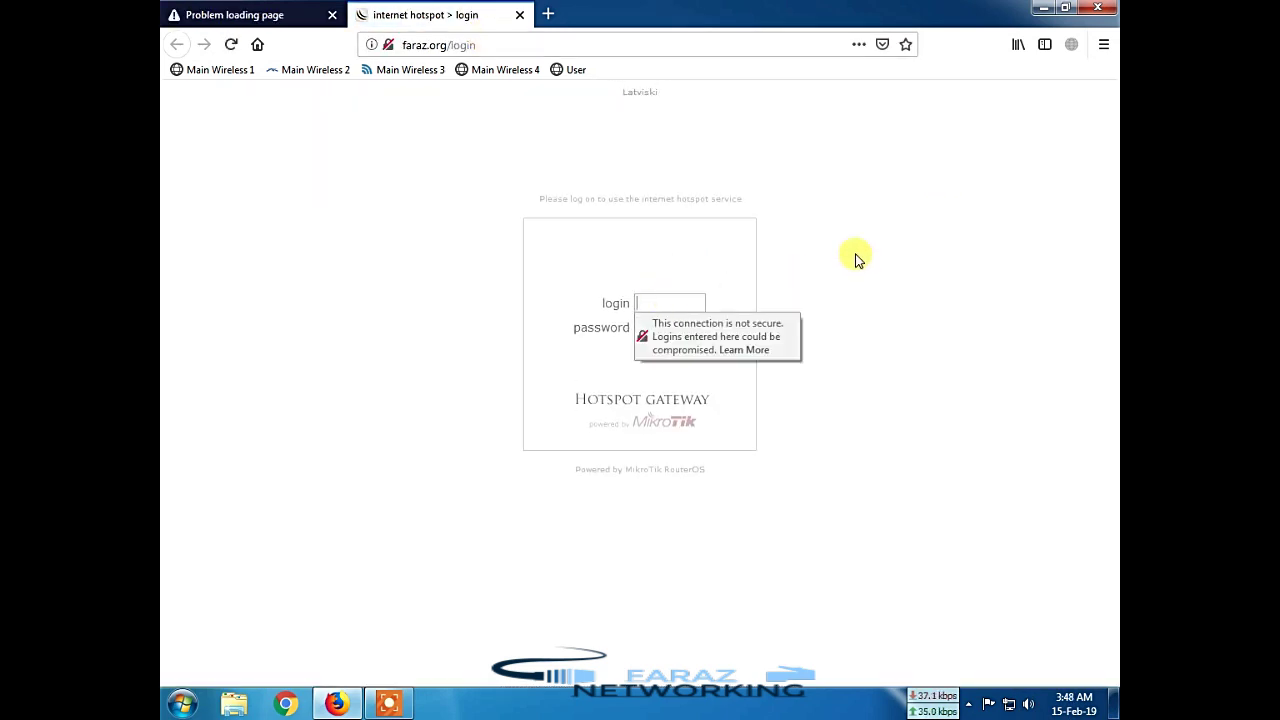
pyautogui.write('faraz')
pyautogui.press('Tab')
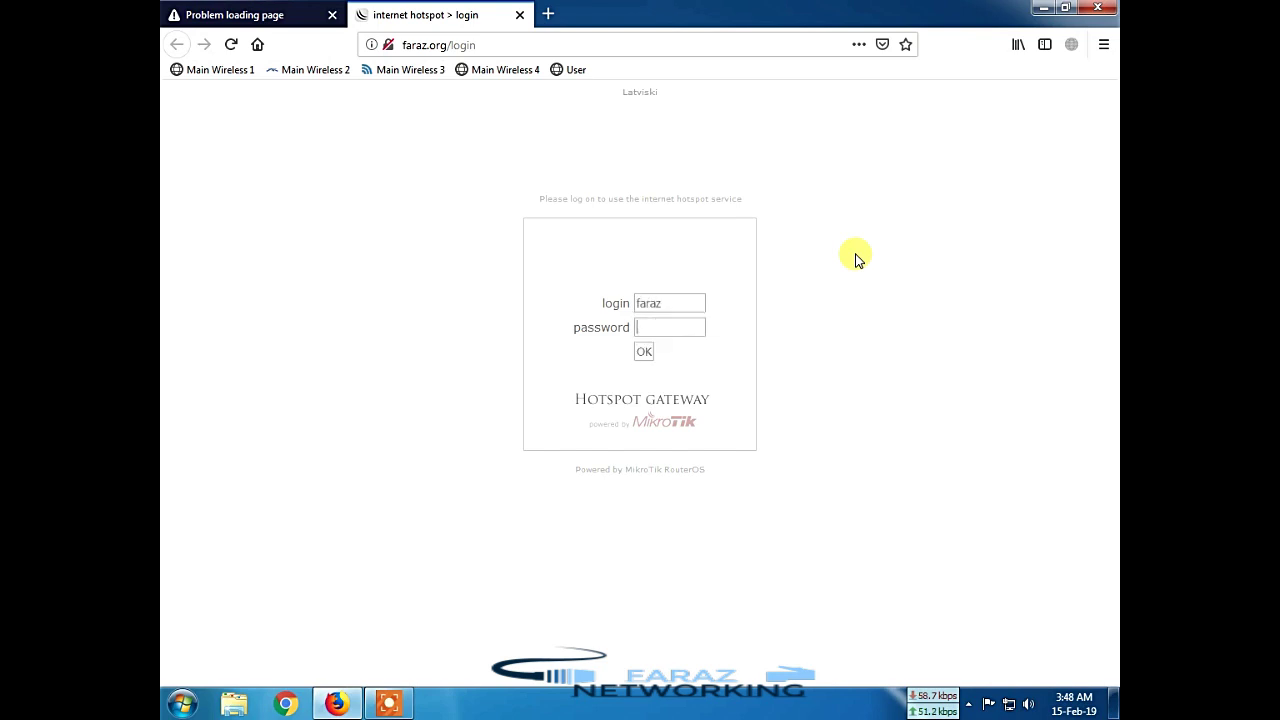
pyautogui.write('1234')
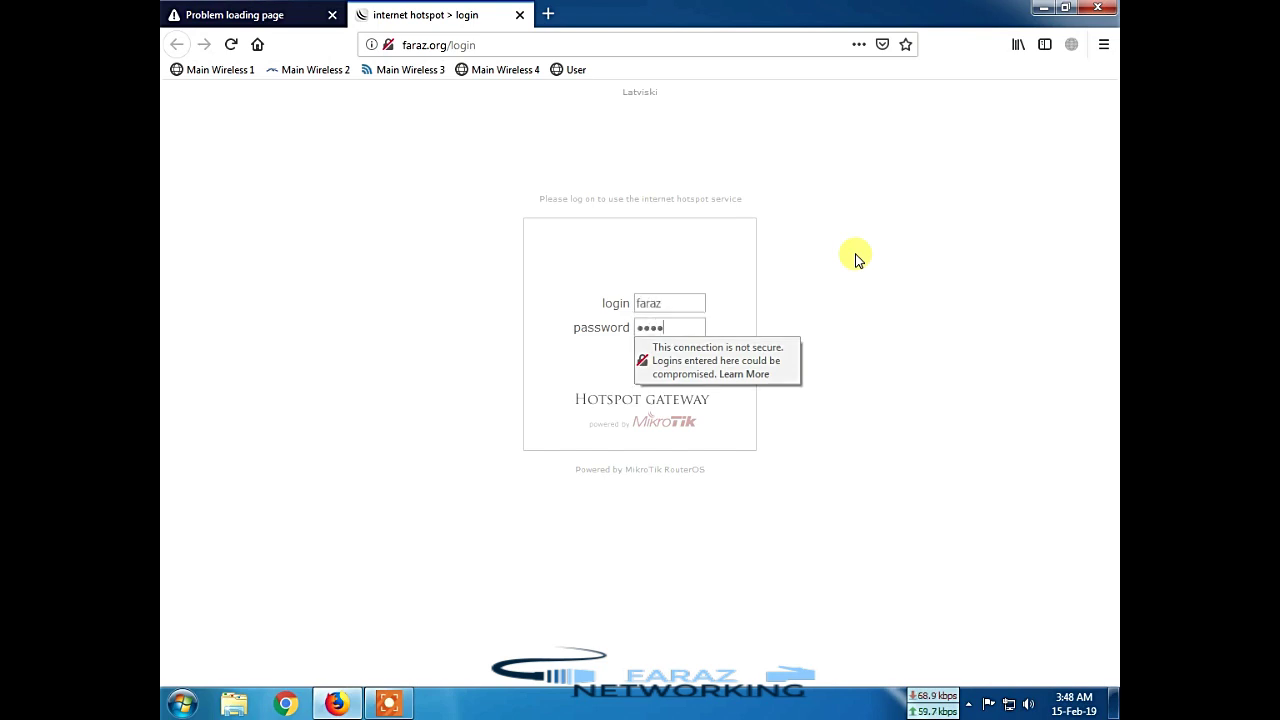
pyautogui.click(855, 258)
pyautogui.click(645, 360)
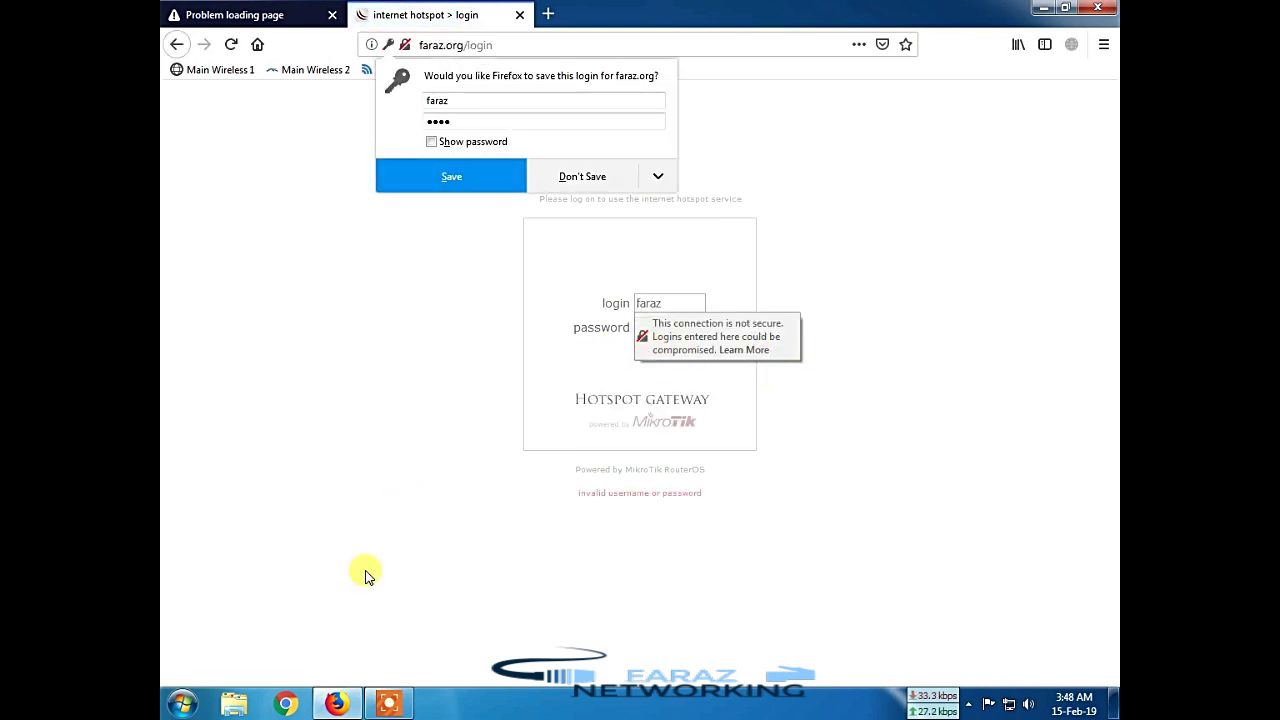
# Step: After the invalid-login error, re-enter the corrected password and submit again
pyautogui.click(466, 468)
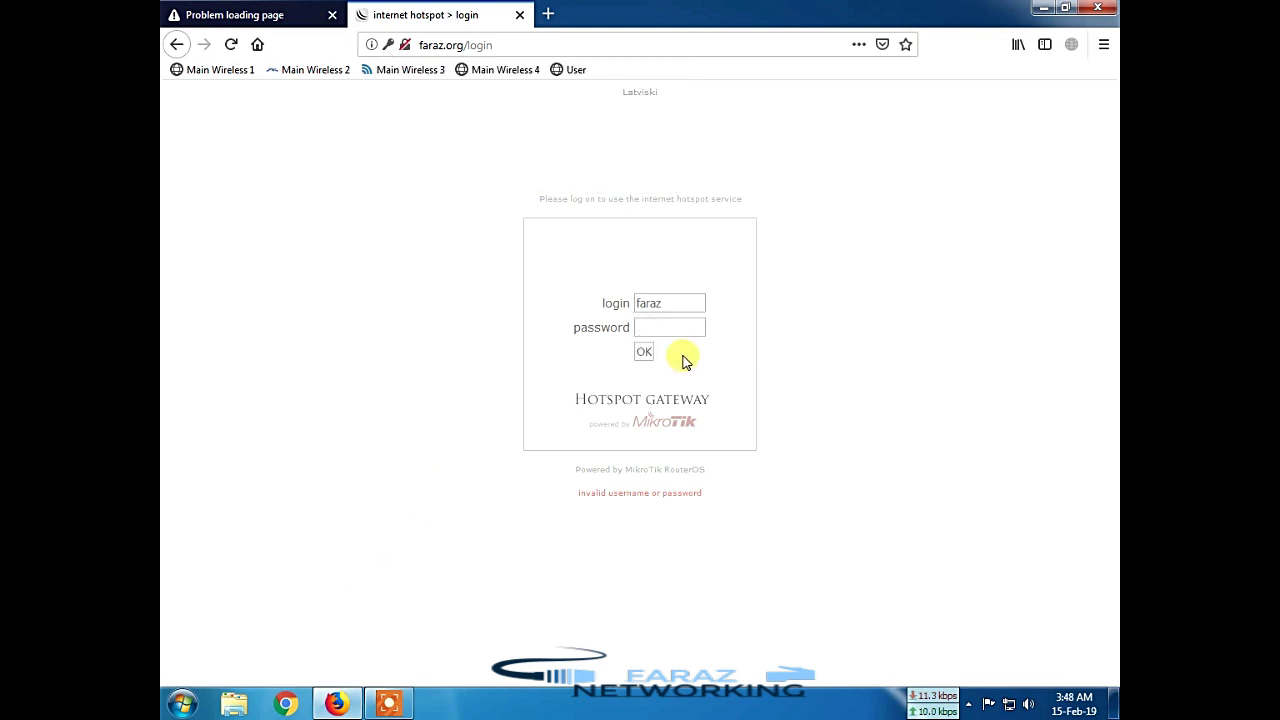
pyautogui.click(670, 327)
pyautogui.write('12345')
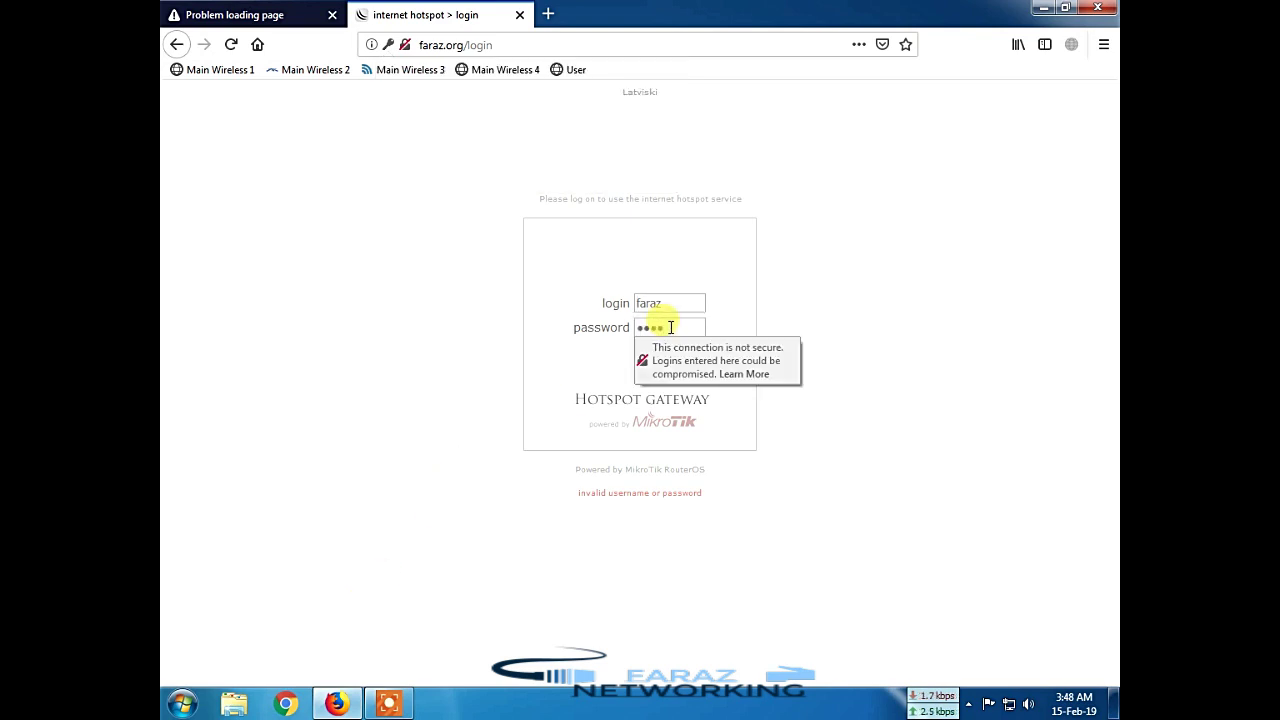
pyautogui.press('Return')
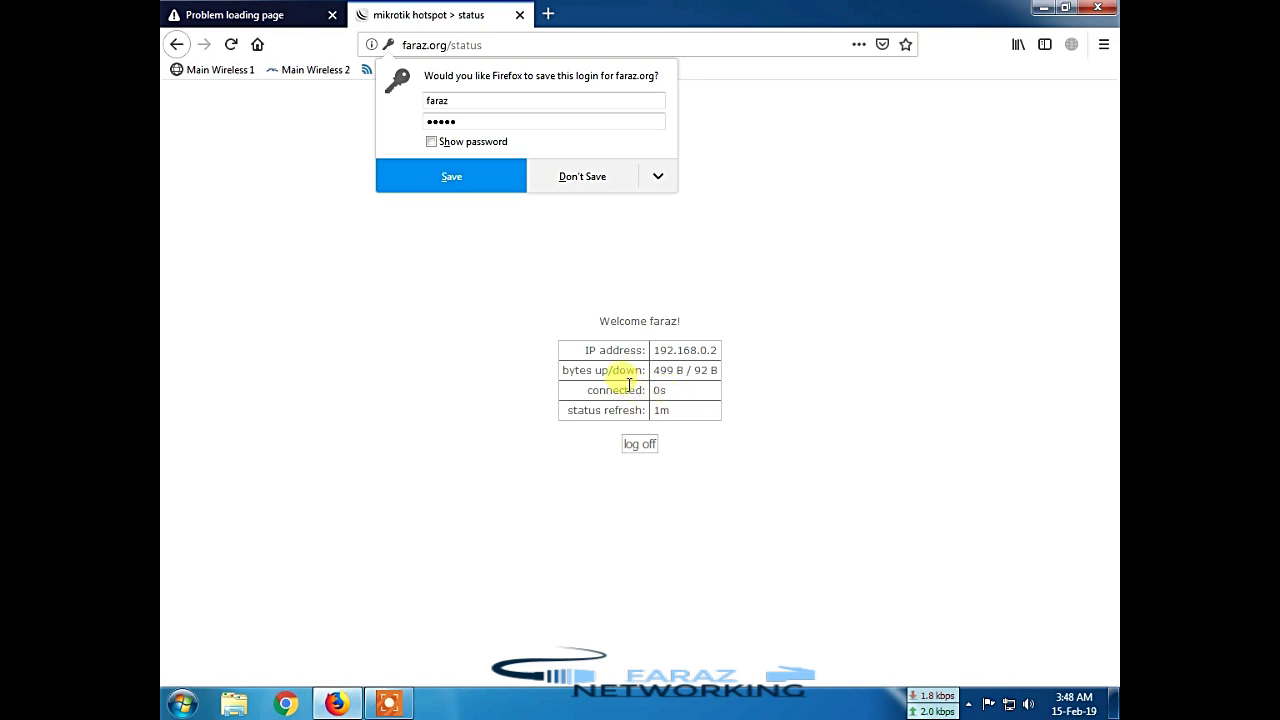
# Step: Load the Google home page to test access, then return to the faraz.org status page
pyautogui.click(432, 363)
pyautogui.click(257, 45)
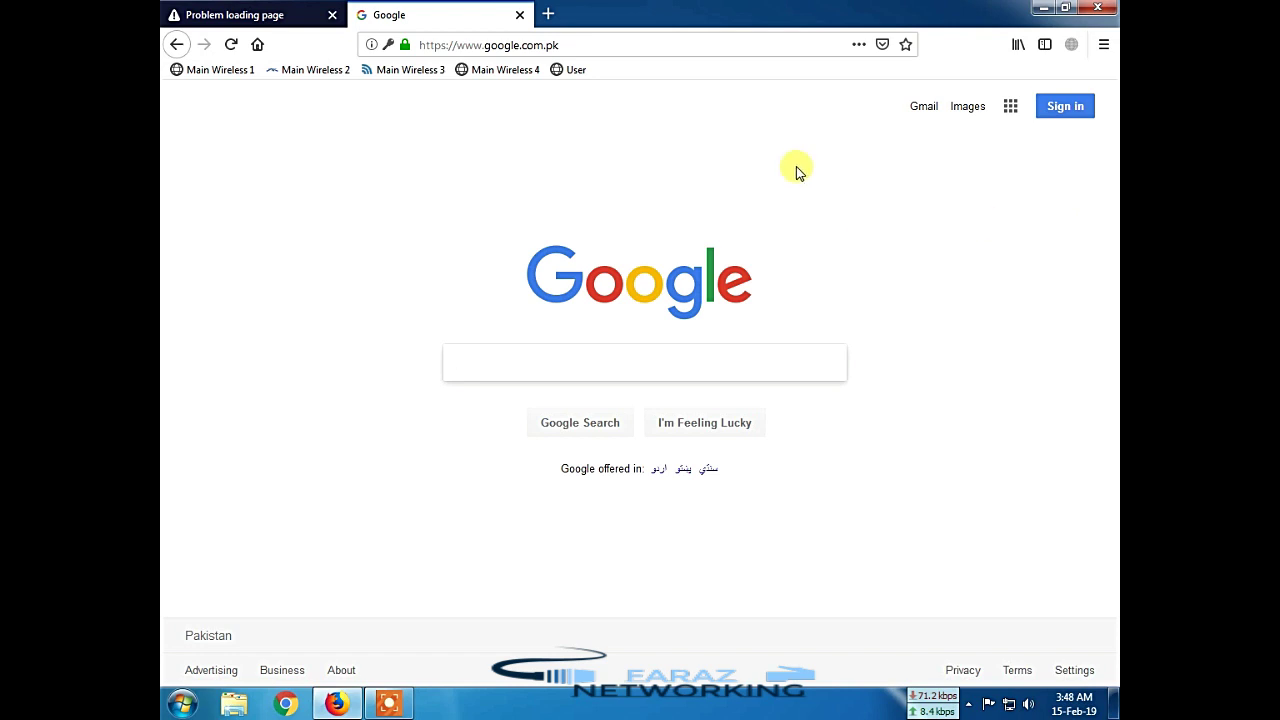
pyautogui.click(598, 47)
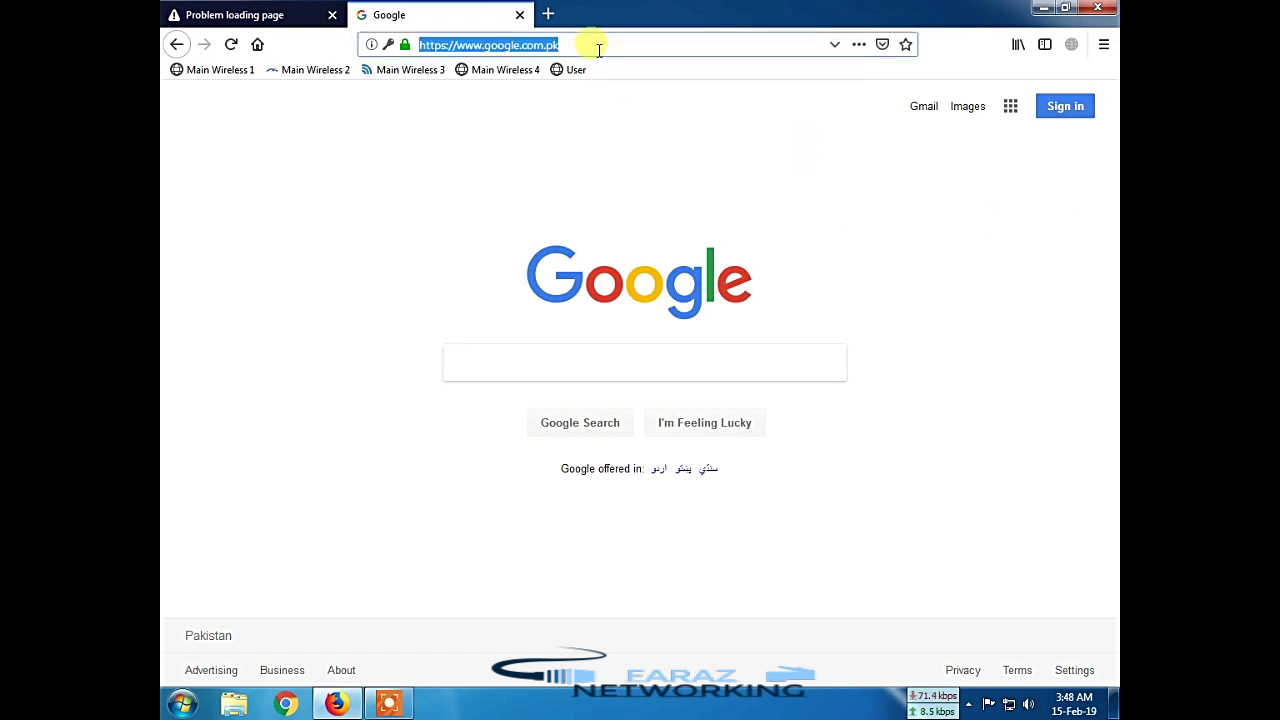
pyautogui.write('faraz.org/')
pyautogui.press('Return')
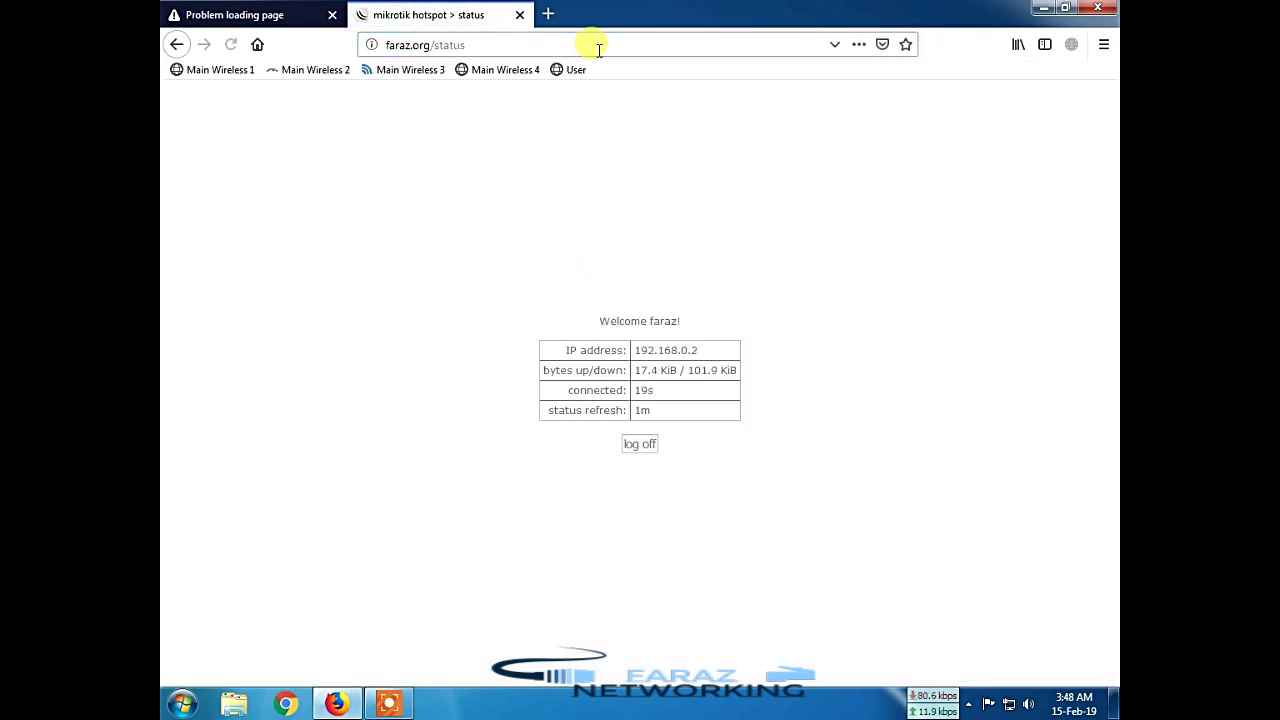
# Step: Log the user off the hotspot and reload faraz.org to show the login page
pyautogui.click(637, 445)
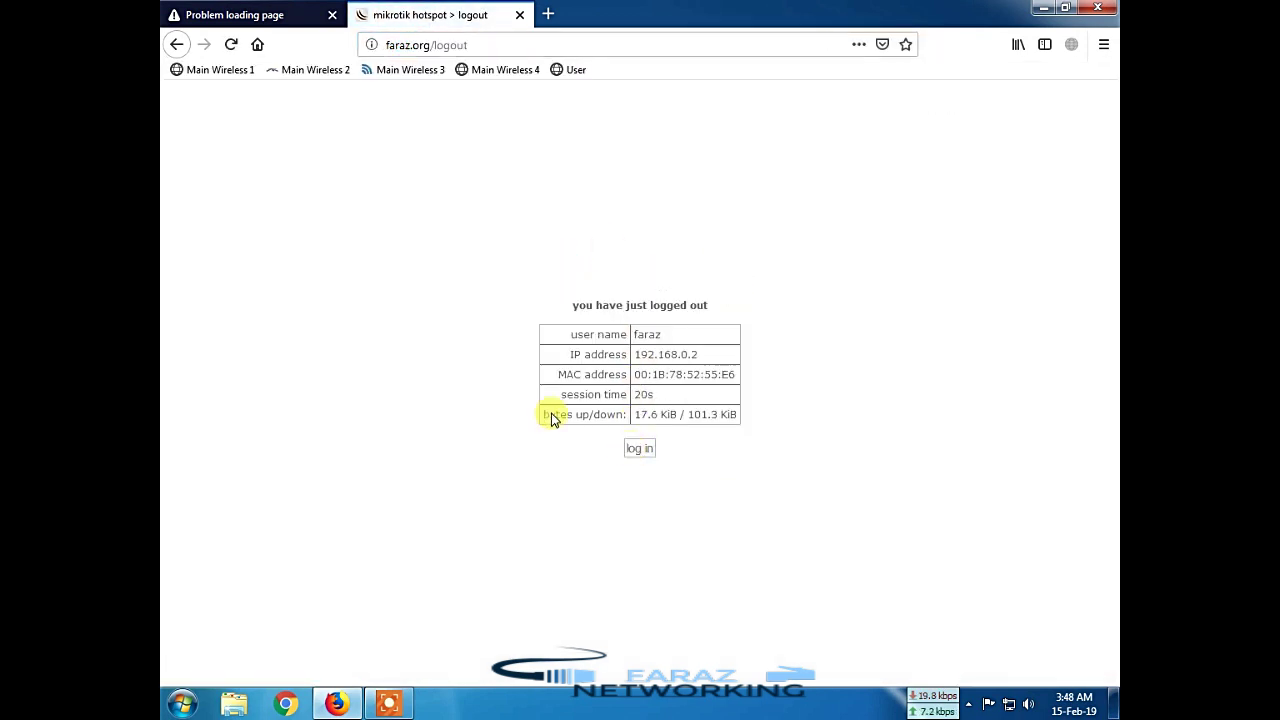
pyautogui.click(508, 46)
pyautogui.moveTo(508, 46); pyautogui.dragTo(432, 46)
pyautogui.press('BackSpace')
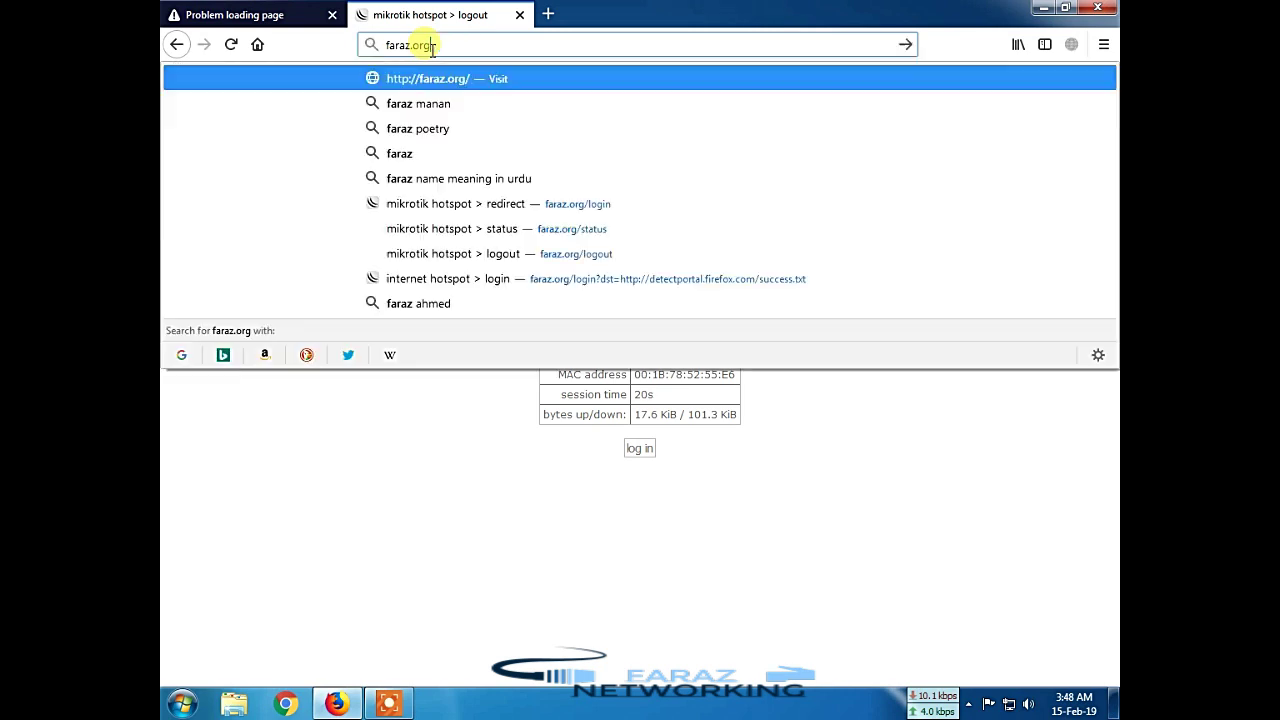
pyautogui.press('Return')
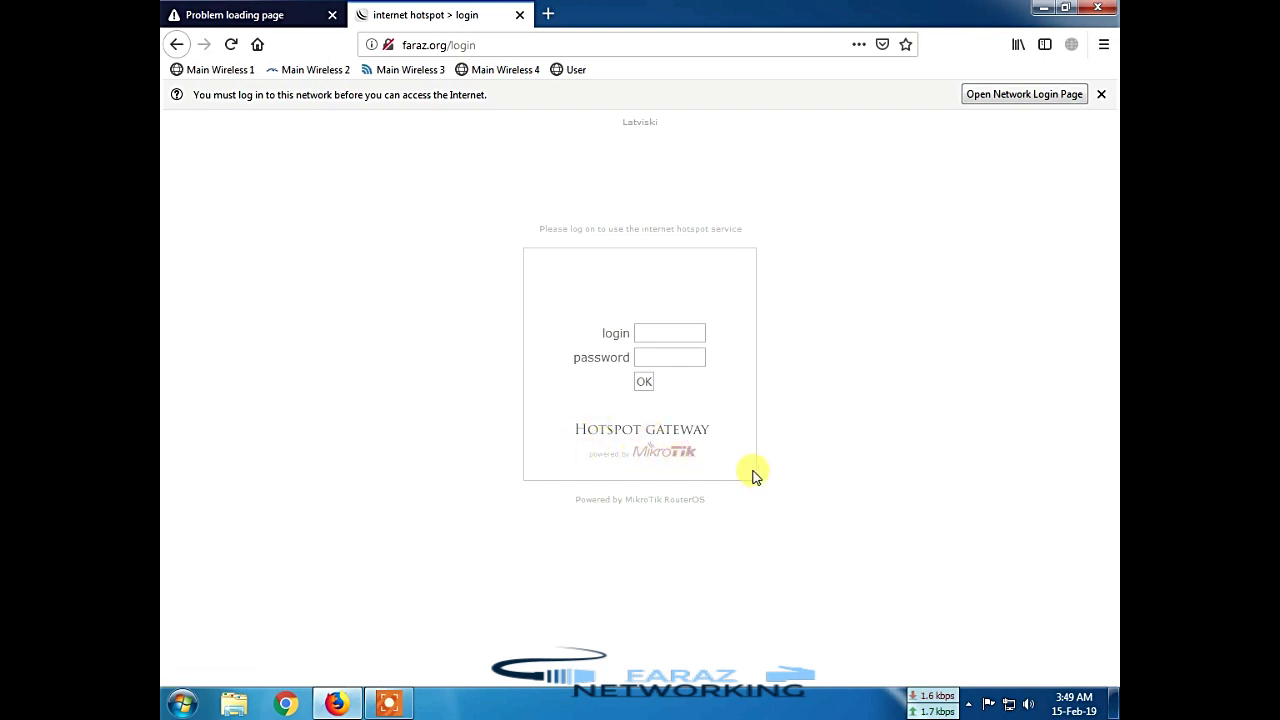
# Step: Close the hotspot login tab, refresh the desktop, and bring Firefox back up
pyautogui.click(521, 15)
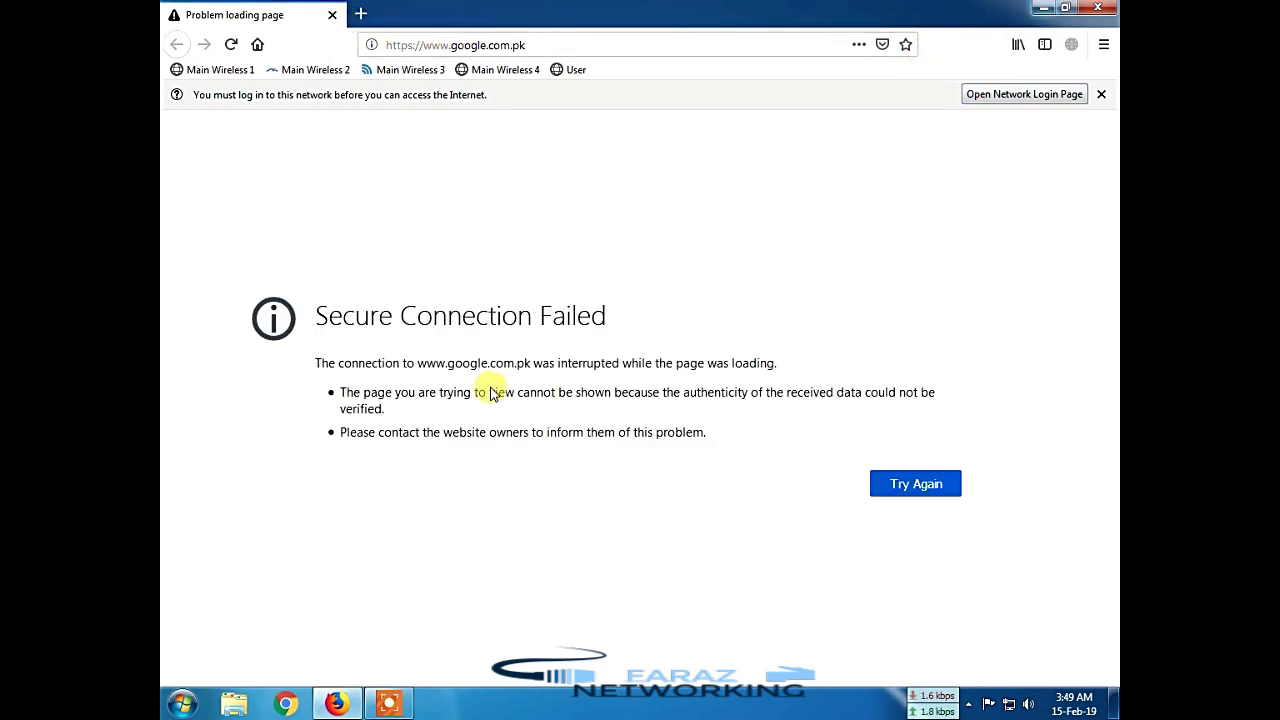
pyautogui.click(340, 703)
pyautogui.rightClick(400, 577)
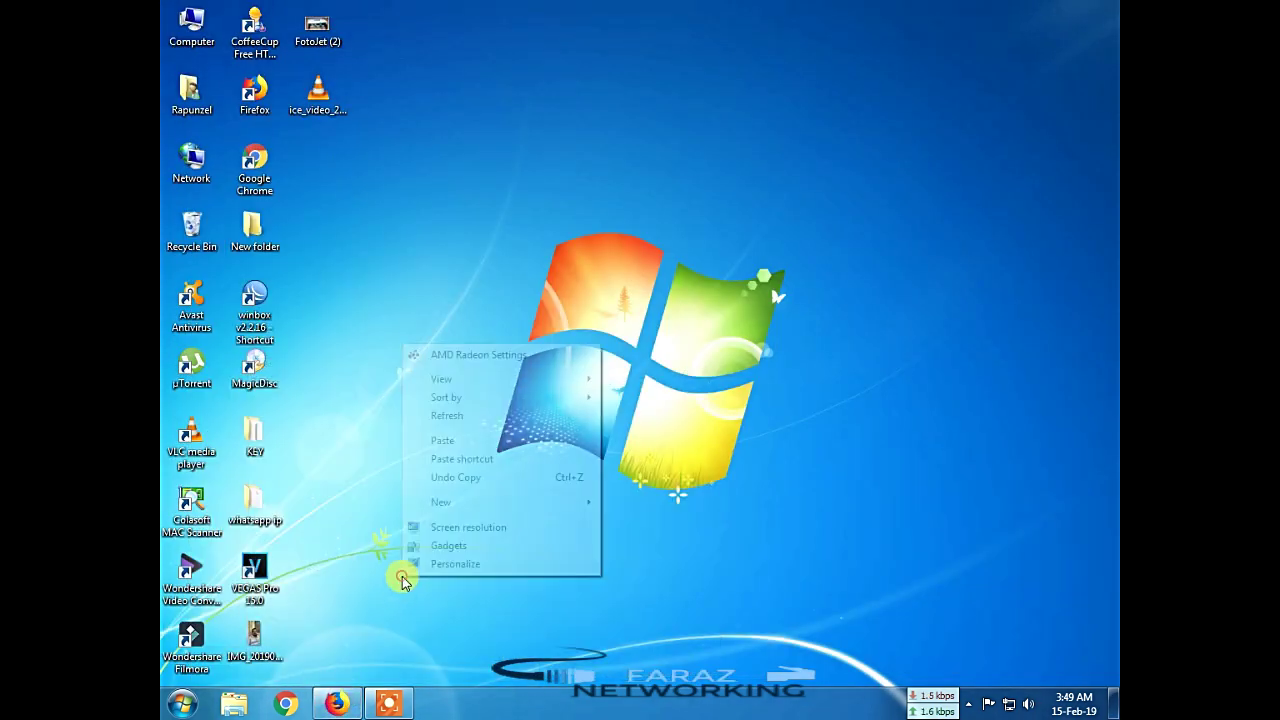
pyautogui.click(458, 425)
pyautogui.rightClick(458, 428)
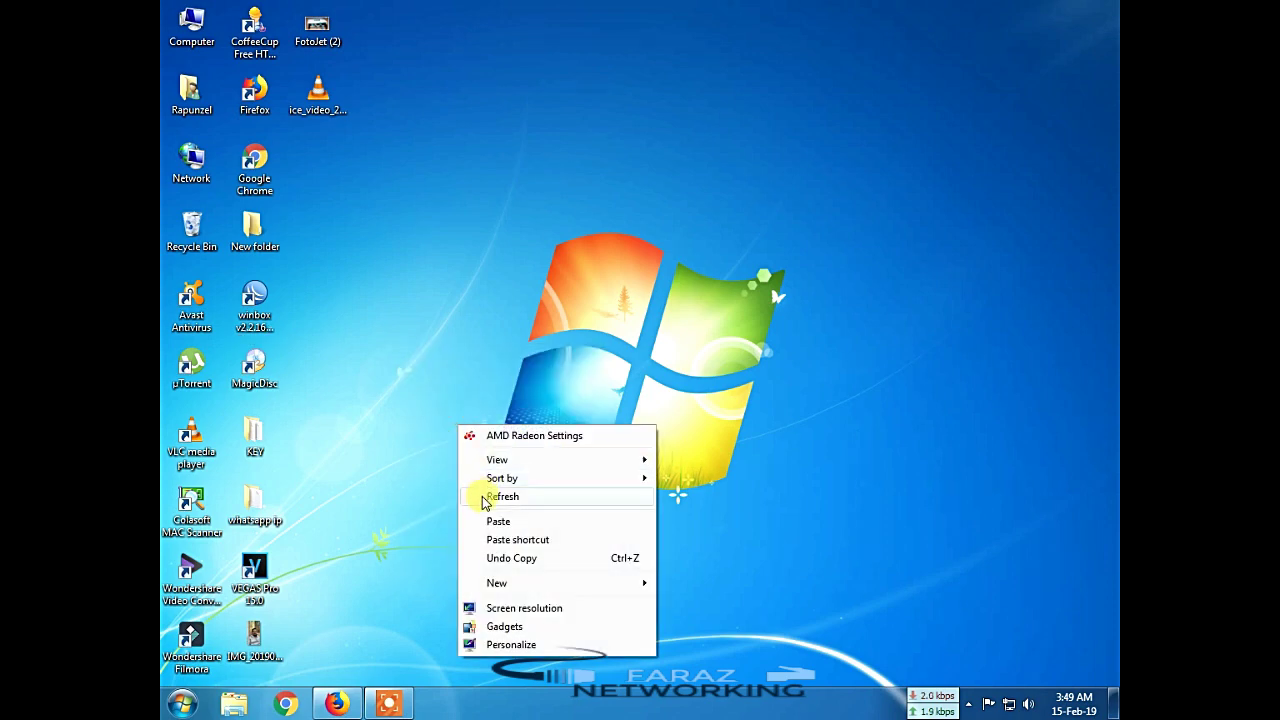
pyautogui.click(480, 492)
pyautogui.click(336, 703)
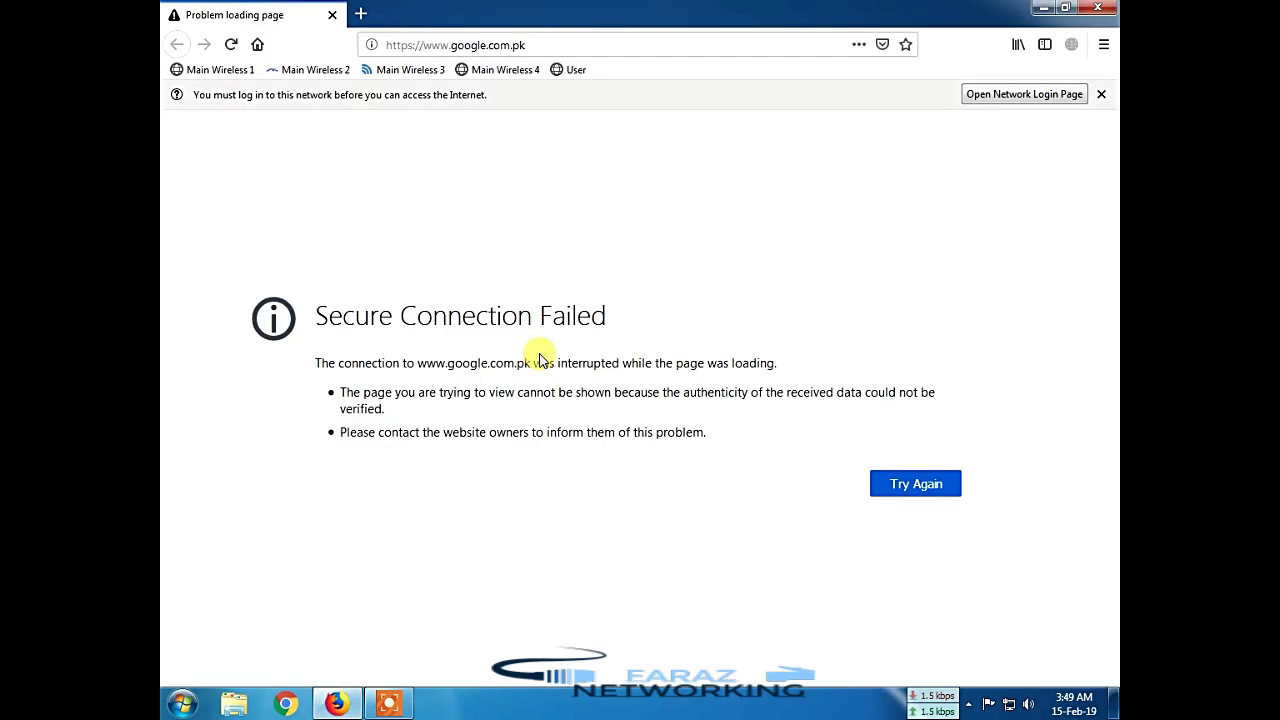